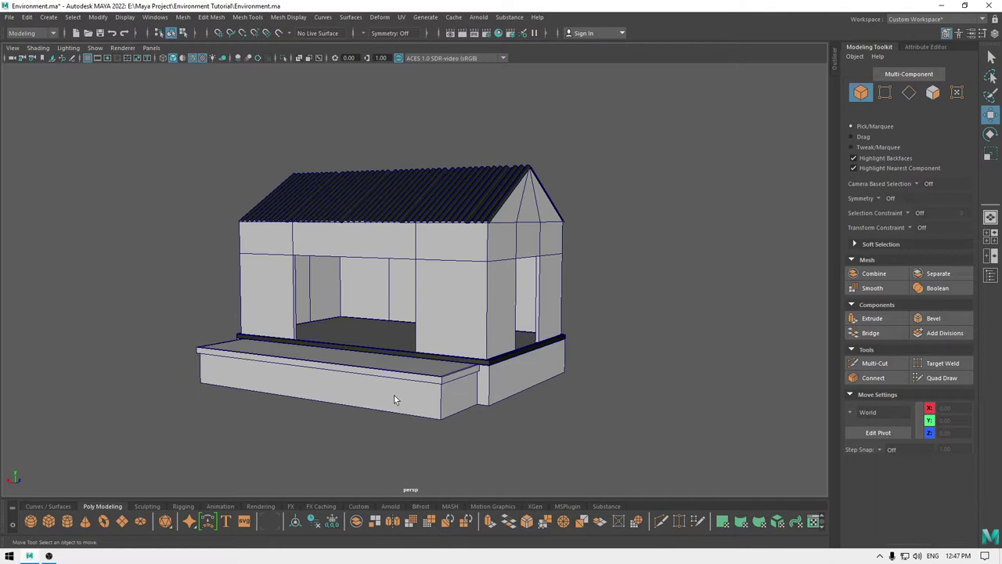
Select the face loop around the front platform's rim and hide all other objects
alt+drag(594, 288, 482, 365)
alt+right_drag(483, 365, 479, 326)
alt+drag(672, 295, 640, 299)
alt+right_drag(640, 299, 626, 399)
alt+drag(626, 399, 543, 345)
alt+right_drag(543, 344, 544, 426)
alt+drag(544, 427, 507, 420)
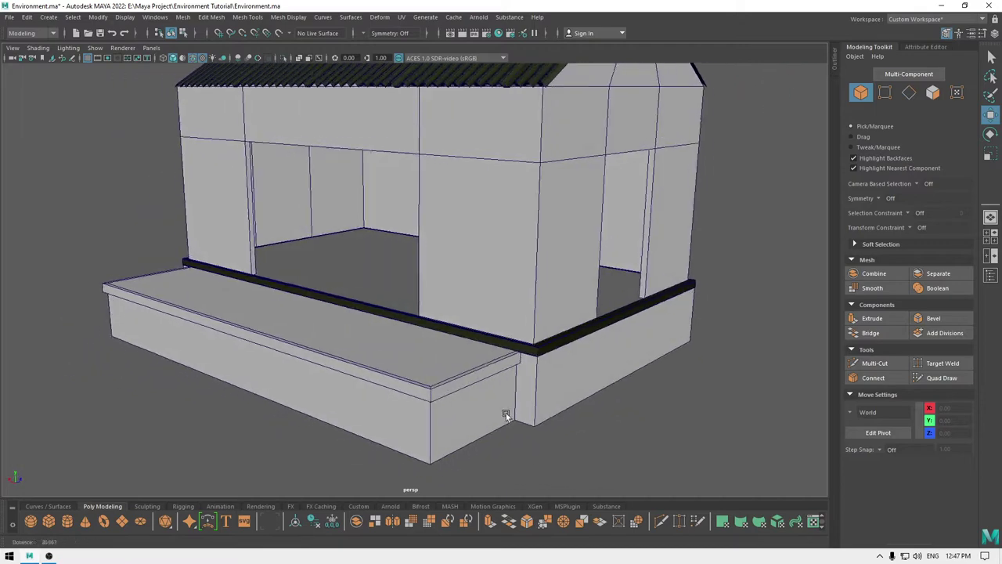
alt+right_drag(507, 420, 533, 425)
alt+drag(532, 425, 433, 395)
click(437, 402)
right_drag(434, 395, 425, 305)
click(376, 413)
shift+double_click(340, 416)
alt+drag(393, 422, 375, 400)
right_drag(362, 377, 410, 252)
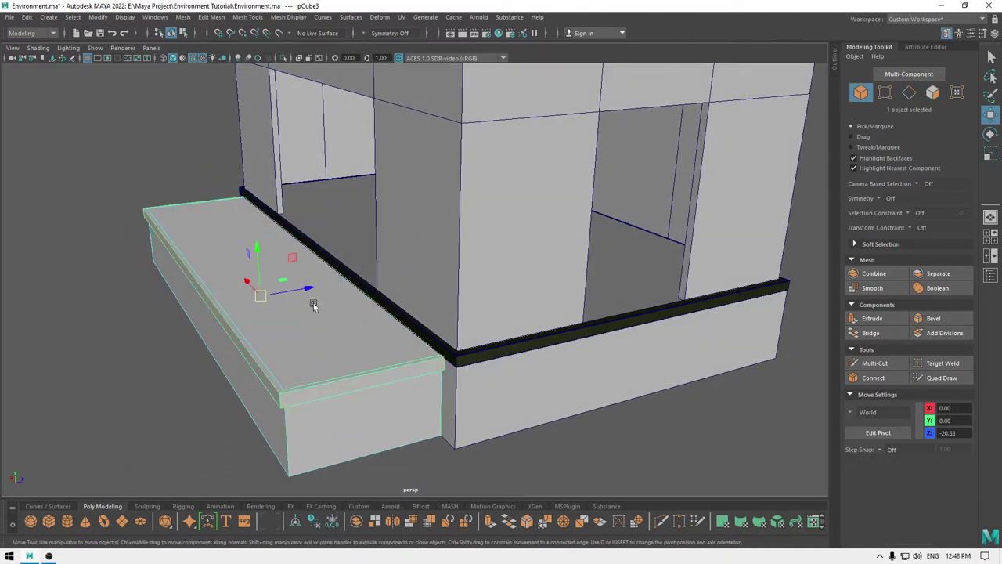
key(alt+h)
Duplicate the rim's side faces and top border faces as a separate mesh, leaving out the rim face towards the house
right_drag(302, 334, 297, 298)
alt+drag(339, 380, 365, 383)
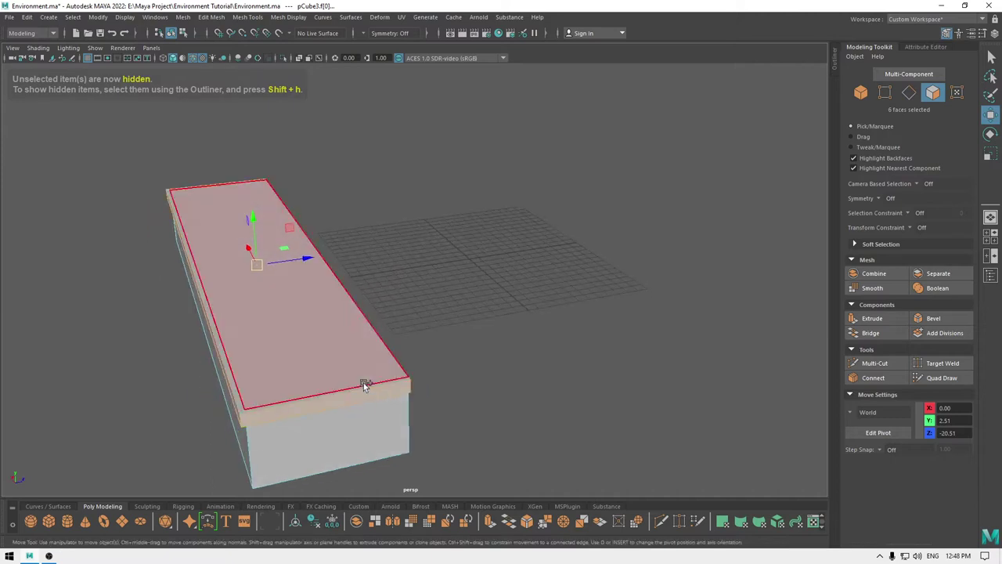
shift+click(350, 388)
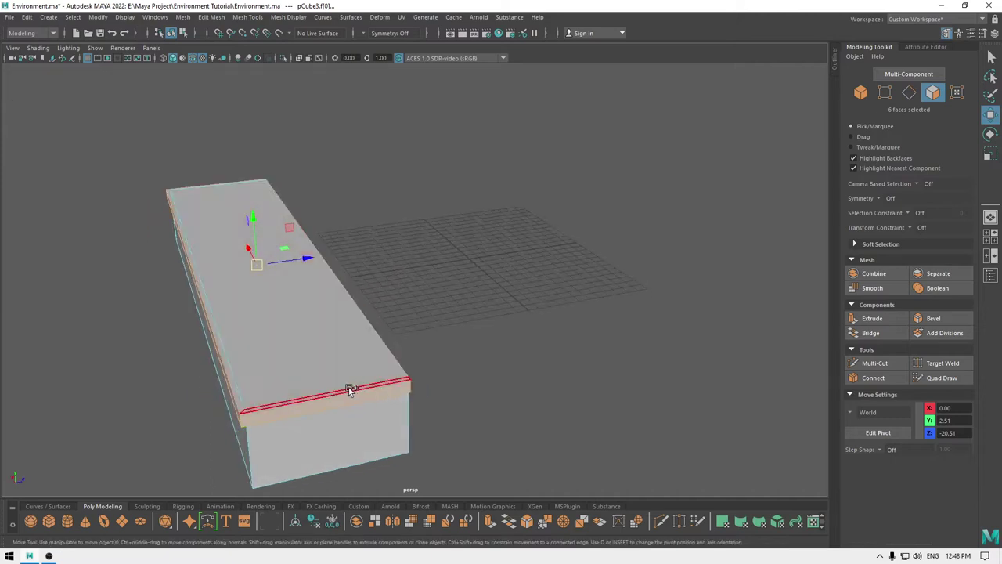
shift+double_click(242, 408)
alt+drag(412, 365, 285, 324)
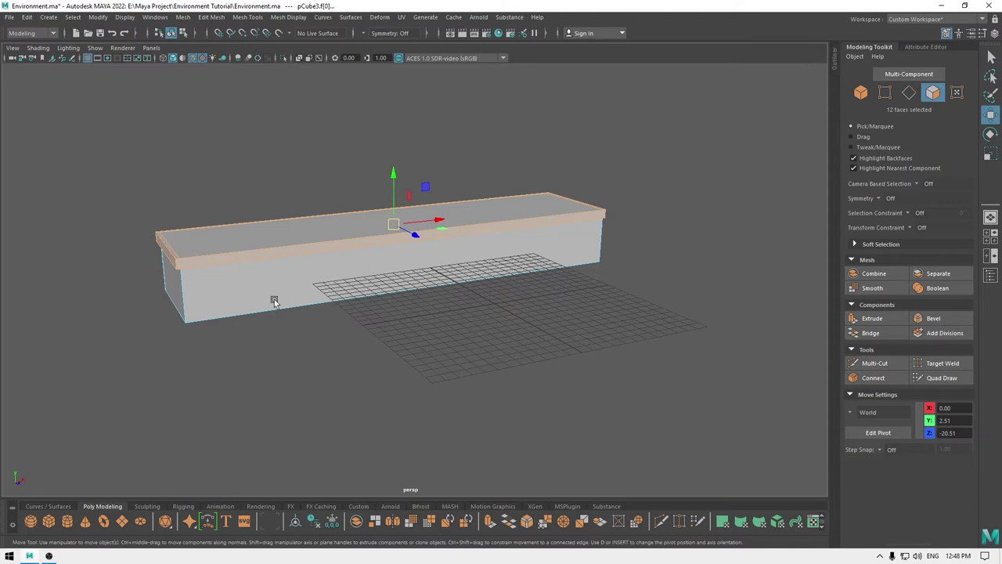
ctrl+click(222, 263)
alt+drag(518, 372, 610, 403)
scroll(266, 296, up, 4)
alt+middle_drag(337, 391, 582, 402)
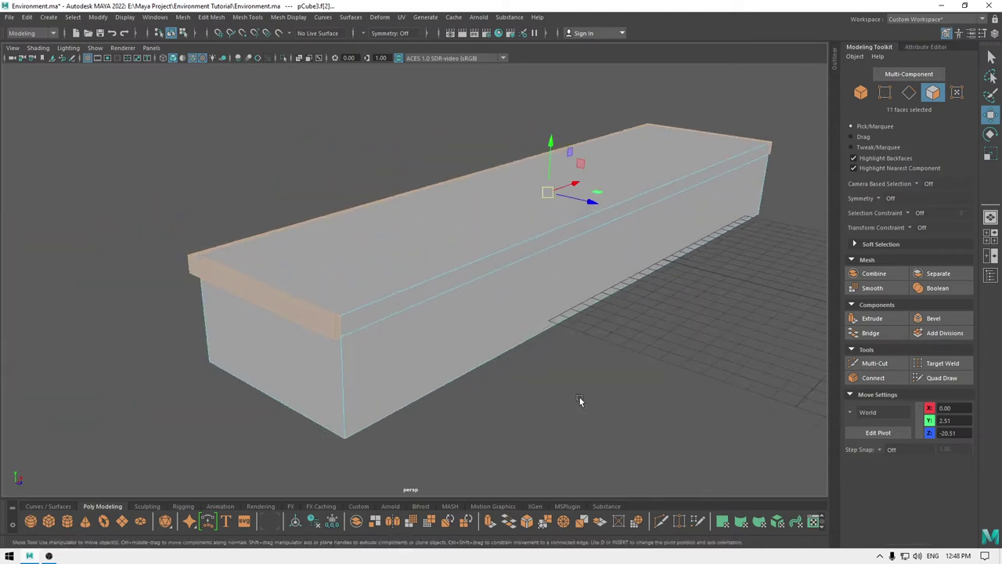
scroll(337, 413, up, 1)
alt+drag(337, 411, 607, 388)
shift+right_click(717, 227)
shift+right_drag(712, 395, 709, 412)
Return to object selection and show only the duplicated rim, hiding the original platform mesh
right_drag(674, 305, 680, 266)
click(565, 337)
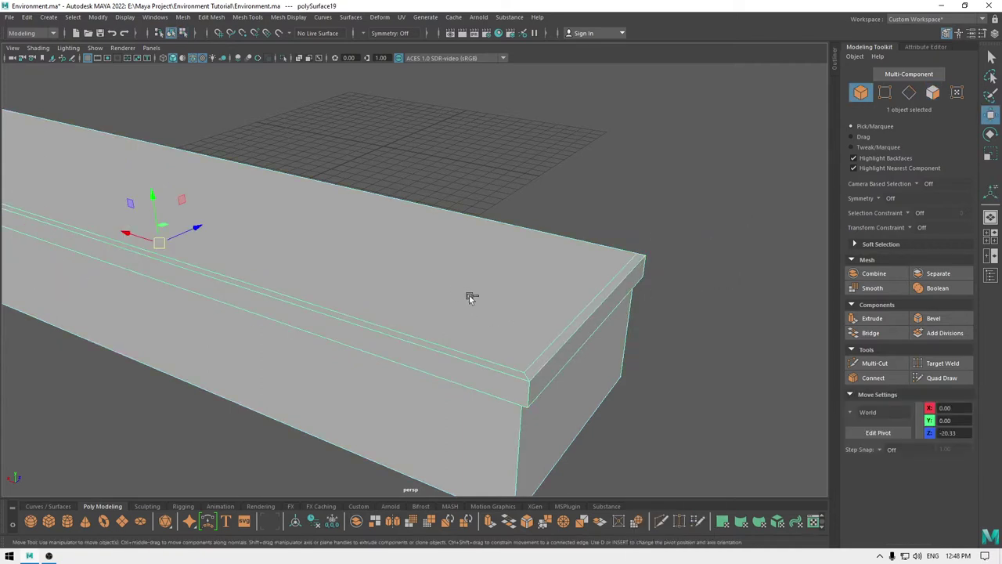
key(ctrl+h)
alt+drag(616, 372, 487, 376)
right_click(439, 268)
alt+drag(440, 276, 280, 237)
Bridge the upper and lower inner edges of the duplicated rim to close its open inner side
right_drag(217, 146, 217, 117)
click(229, 173)
shift+click(235, 202)
shift+right_drag(253, 221, 253, 358)
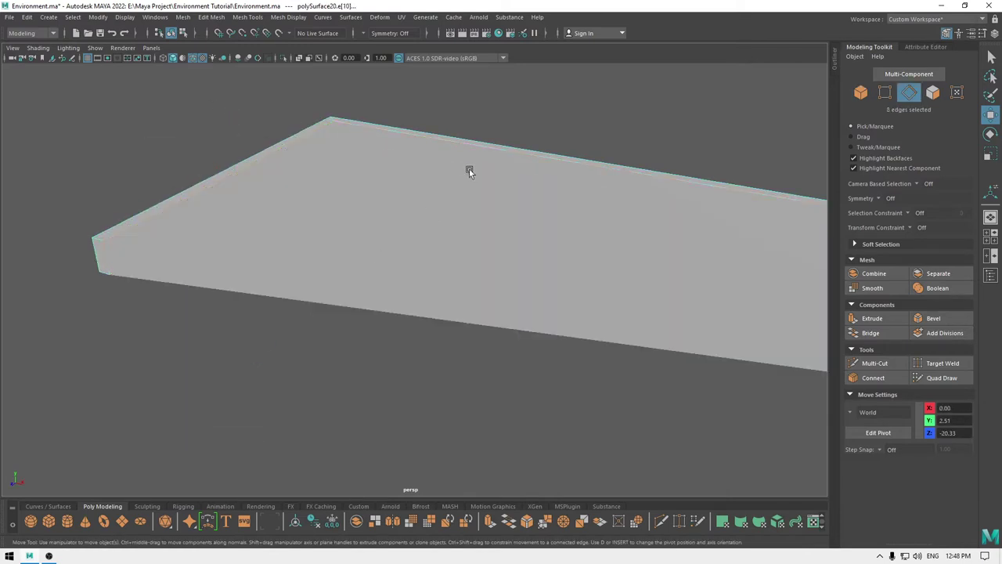
key(ctrl+z)
shift+right_drag(323, 203, 319, 328)
click(417, 136)
shift+click(416, 136)
key(g)
alt+drag(474, 267, 436, 161)
click(511, 136)
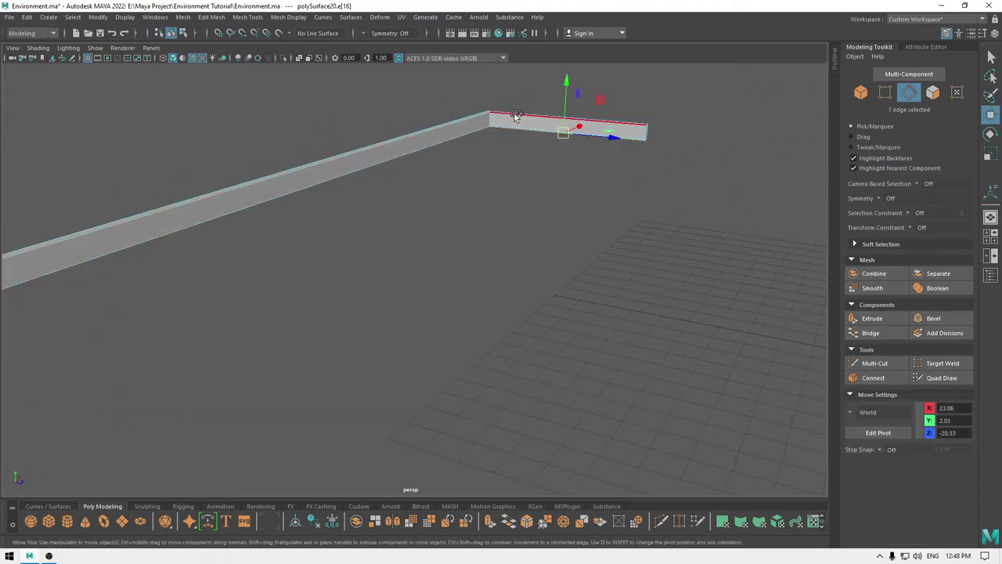
key(g)
key(w)
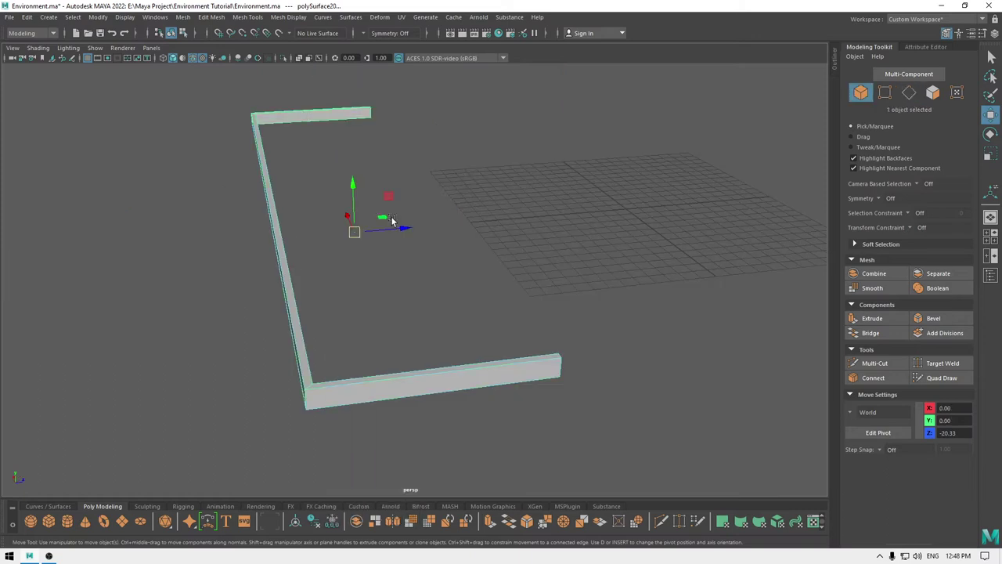
Bevel the edges of the rim mesh, leaving the corner edge loop out of the selection
right_click(385, 220)
right_drag(385, 220, 385, 192)
alt+drag(380, 242, 365, 213)
mouse_move(410, 365)
alt+mouse_down()
mouse_move(395, 363)
mouse_move(413, 357)
alt+mouse_up()
drag(614, 428, 193, 87)
scroll(360, 338, up, 4)
alt+drag(361, 338, 249, 375)
alt+middle_drag(249, 374, 243, 369)
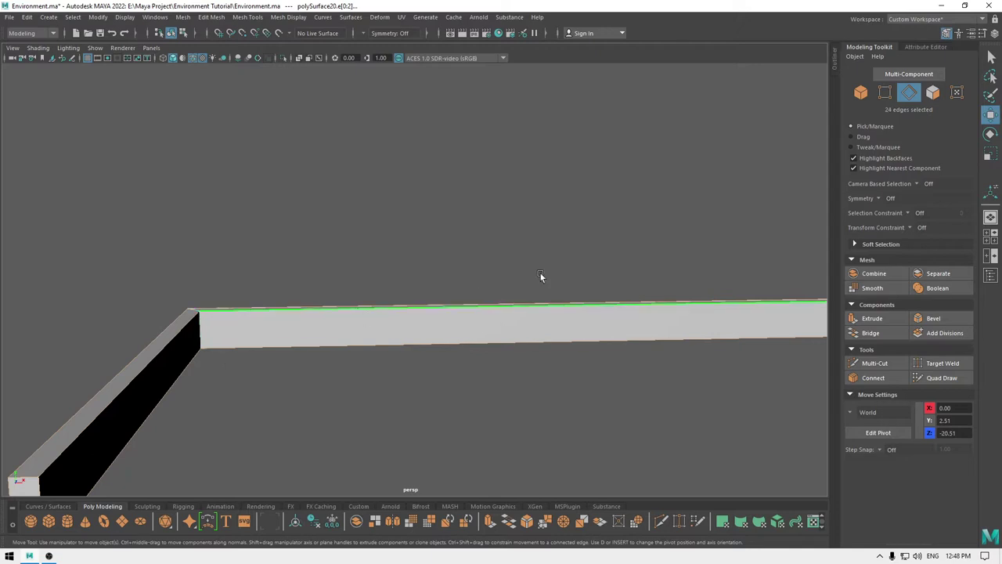
alt+drag(540, 275, 728, 312)
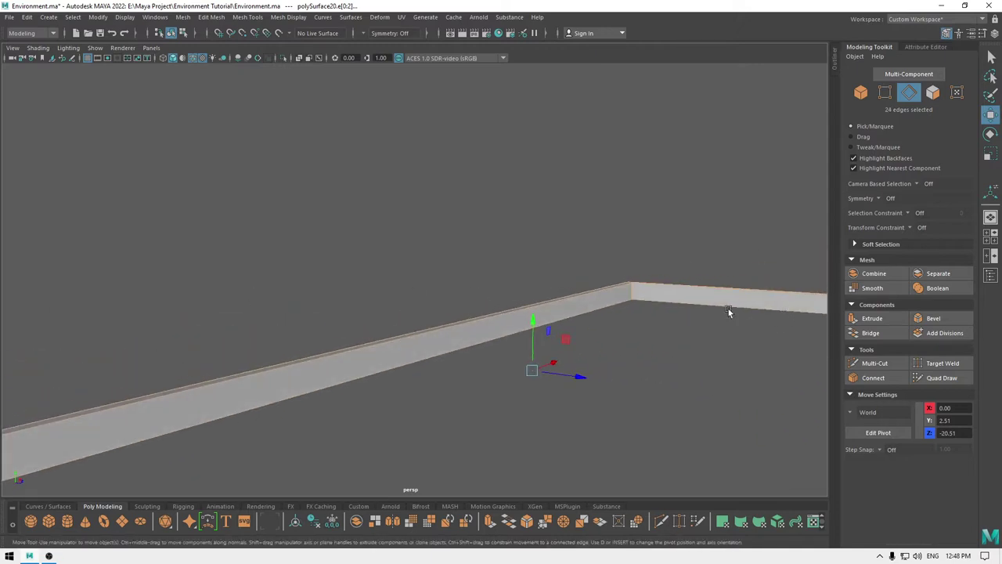
ctrl+double_click(631, 292)
alt+drag(568, 335, 296, 382)
scroll(295, 382, up, 2)
alt+middle_drag(353, 411, 405, 329)
scroll(406, 328, up, 2)
alt+middle_drag(345, 445, 356, 427)
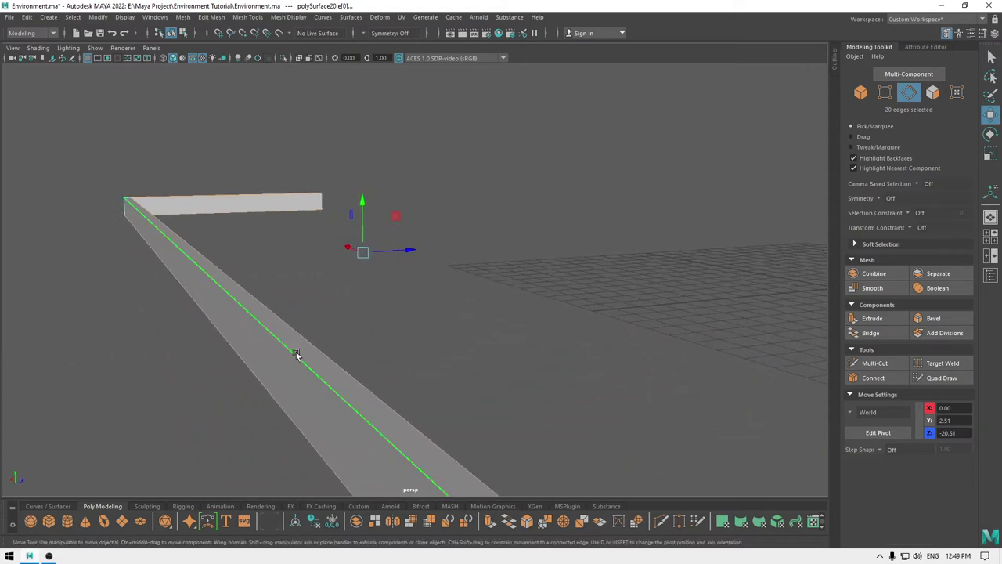
shift+right_drag(318, 310, 358, 314)
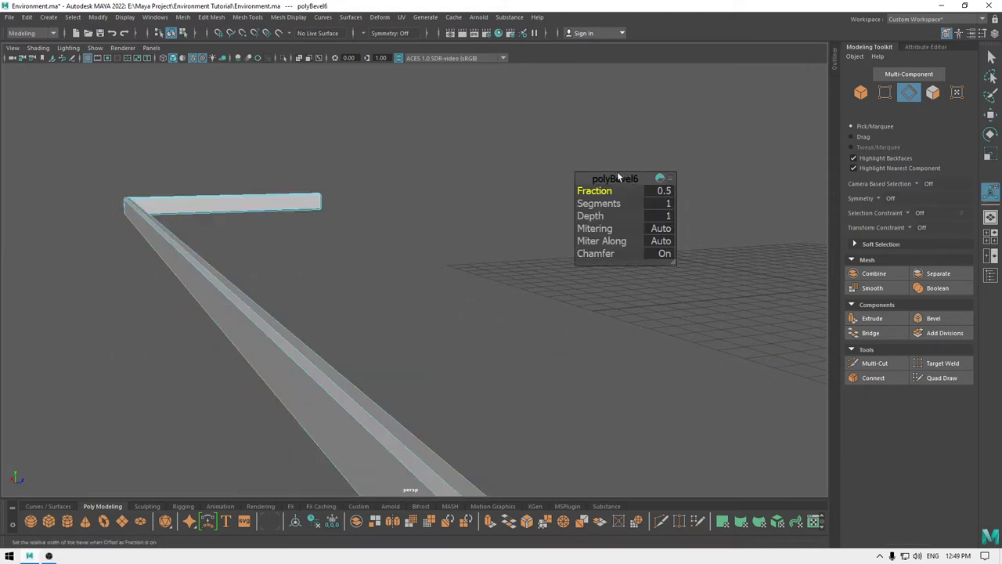
Set the rim bevel to a fraction of 0.3 with 2 segments and return to object selection
drag(602, 190, 596, 190)
middle_drag(598, 191, 602, 194)
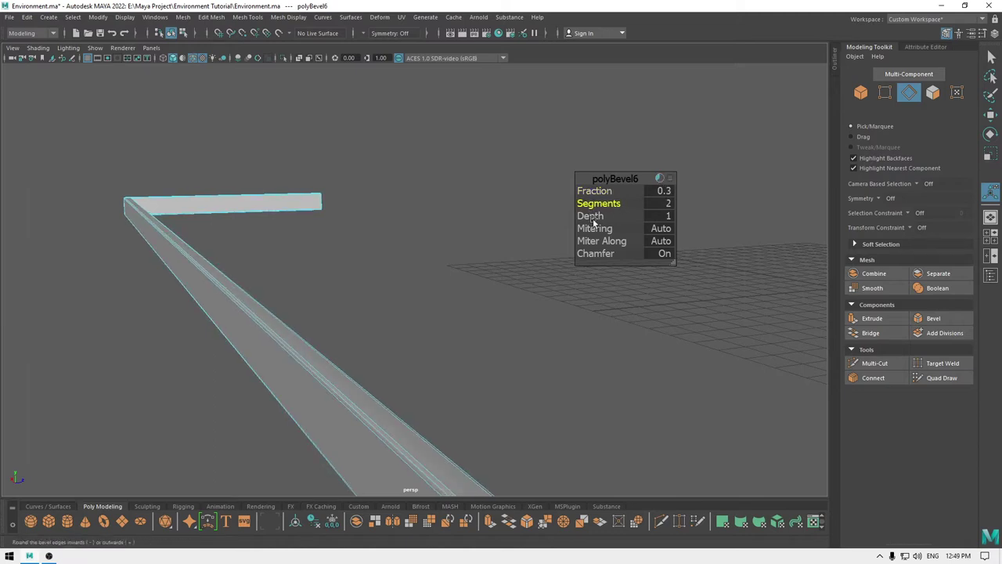
right_drag(239, 261, 348, 197)
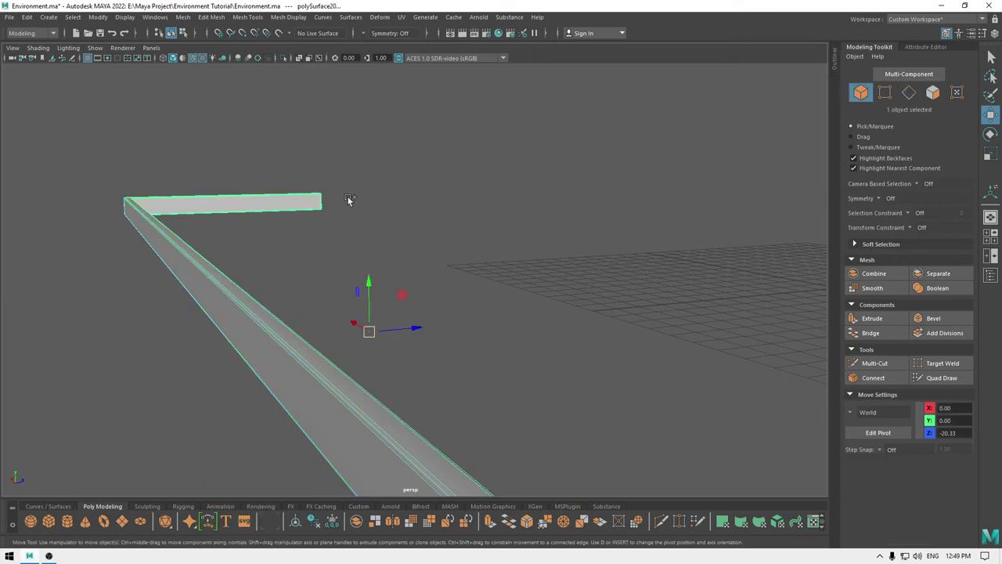
Bring the platform mesh back beside the rim and show all hidden objects in the scene
key(ctrl+1)
alt+right_drag(425, 373, 281, 156)
alt+drag(282, 156, 322, 191)
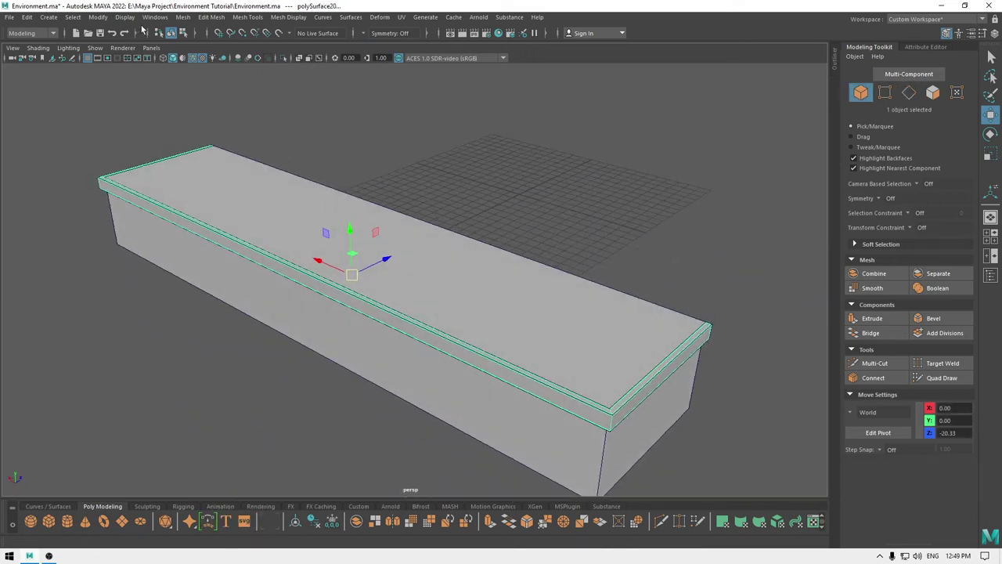
click(167, 68)
alt+drag(482, 244, 476, 240)
click(124, 16)
mouse_move(298, 83)
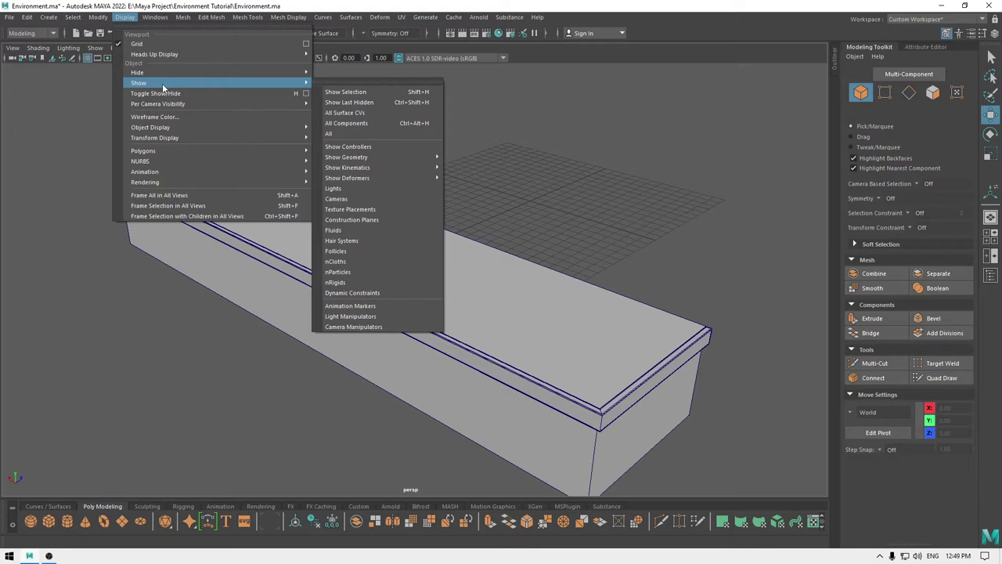
click(336, 134)
alt+drag(476, 181, 446, 229)
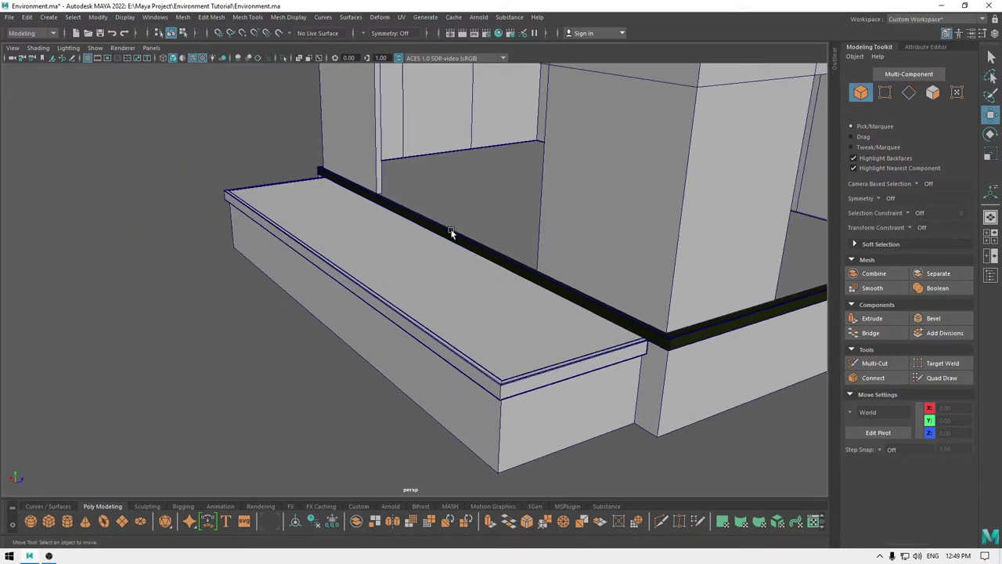
Select the original platform mesh and hide everything else
click(579, 370)
right_drag(579, 370, 611, 252)
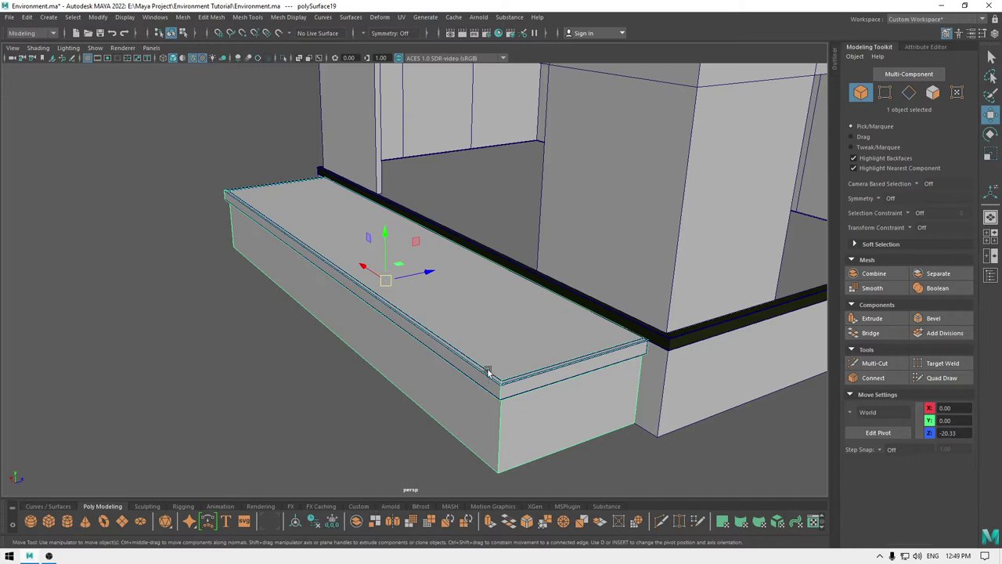
alt+drag(482, 384, 414, 412)
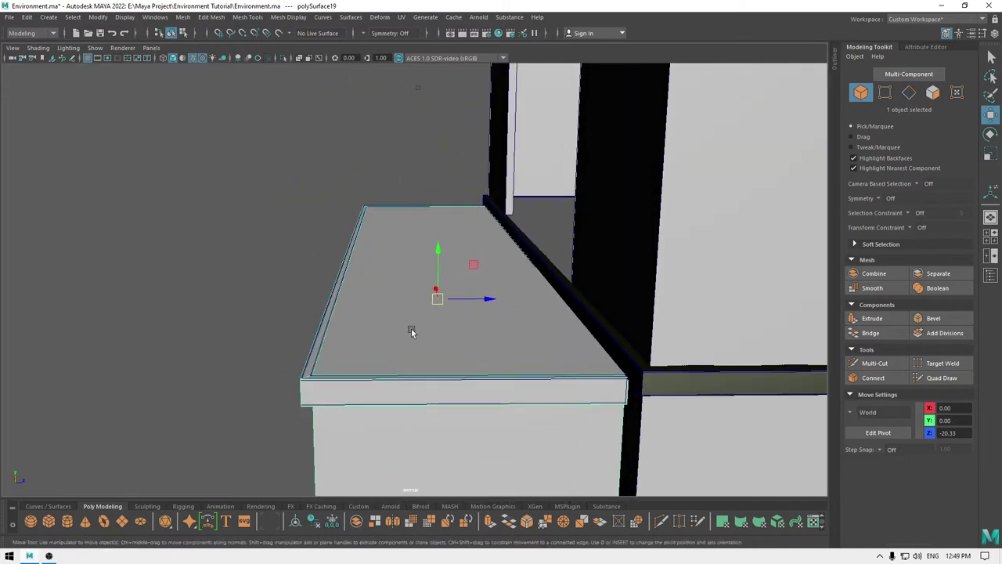
key(alt+h)
mouse_move(359, 382)
alt+mouse_down()
mouse_move(384, 349)
mouse_move(369, 377)
alt+mouse_up()
Delete the loop of side faces around the original platform mesh's rim
right_drag(393, 266, 393, 296)
click(371, 320)
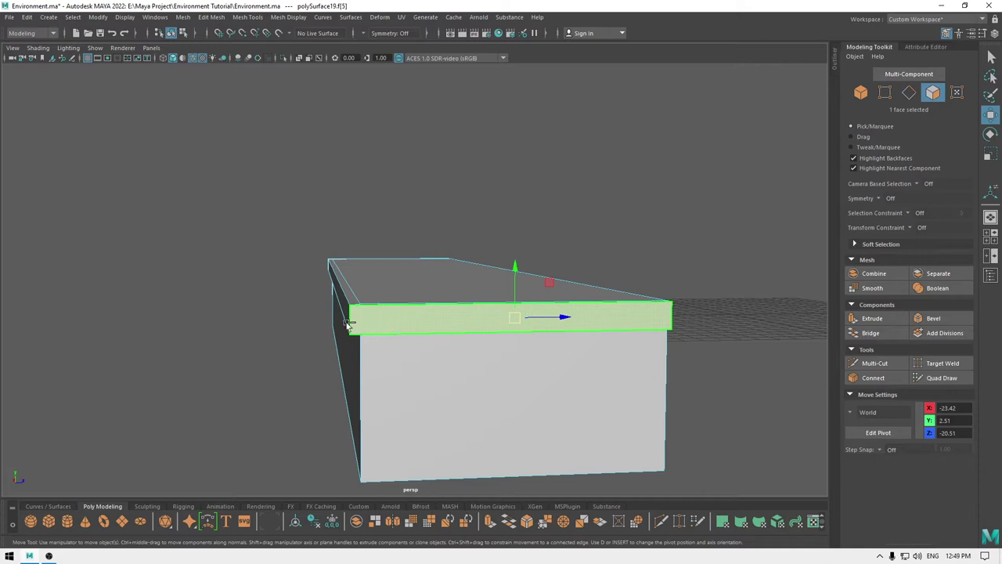
shift+double_click(342, 310)
alt+drag(540, 323, 450, 332)
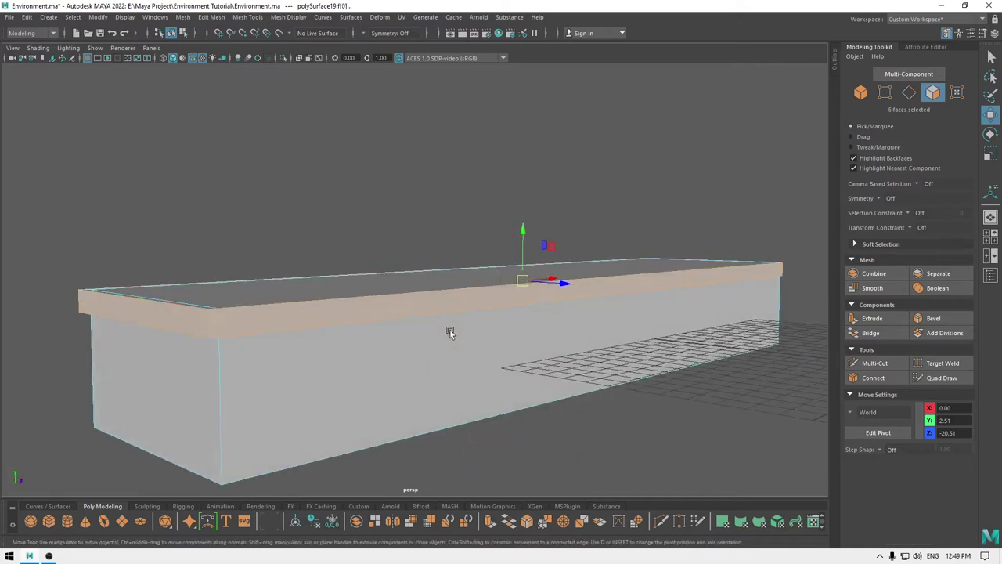
key(Delete)
Delete the narrow border faces left above and below the gap on the original platform mesh
alt+drag(197, 345, 237, 397)
click(173, 390)
shift+click(179, 369)
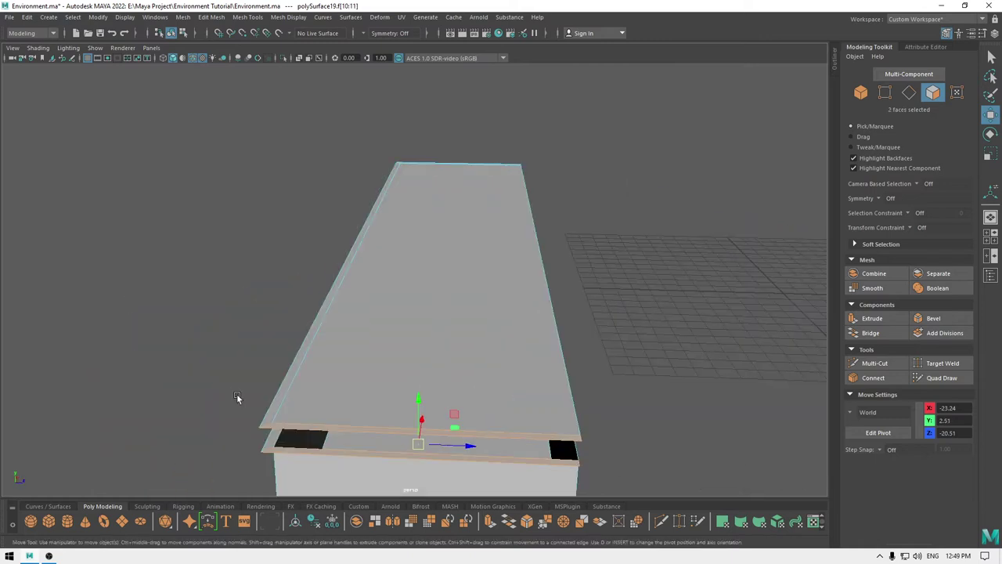
click(275, 426)
shift+double_click(271, 419)
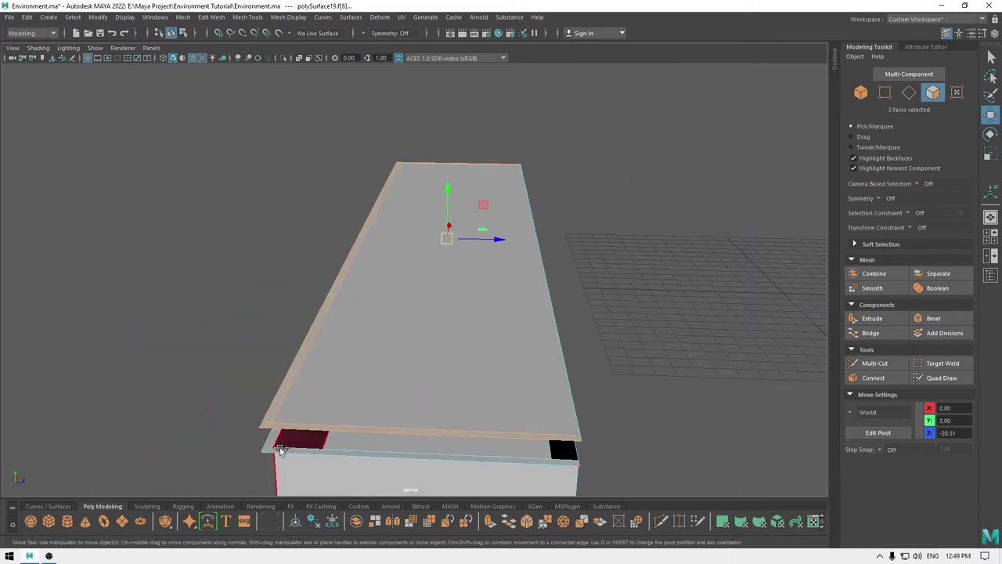
shift+click(279, 449)
key(ctrl+z)
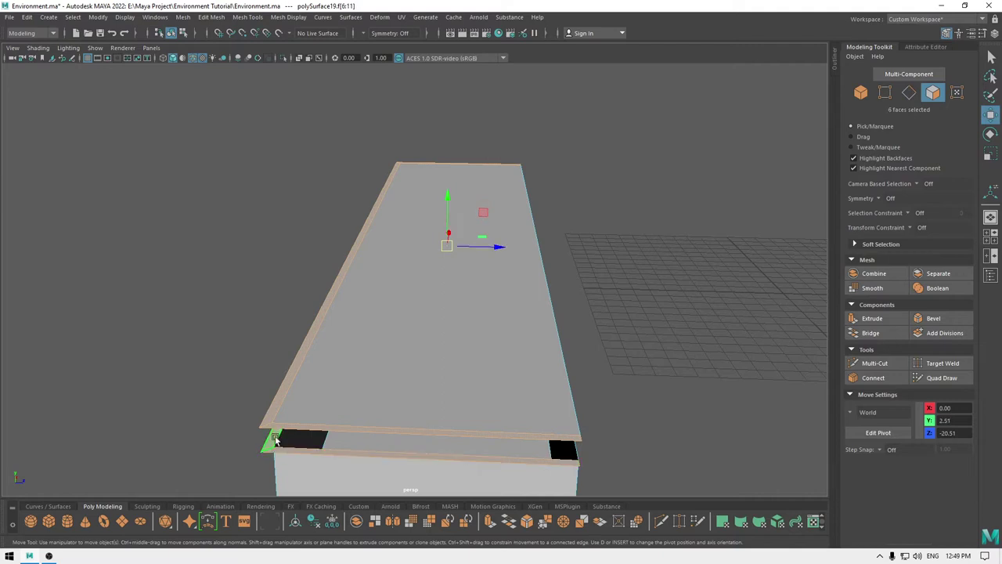
key(Delete)
Bridge the border of the platform's top face to the body's open upper border, and bring the other objects back
alt+drag(364, 412, 434, 174)
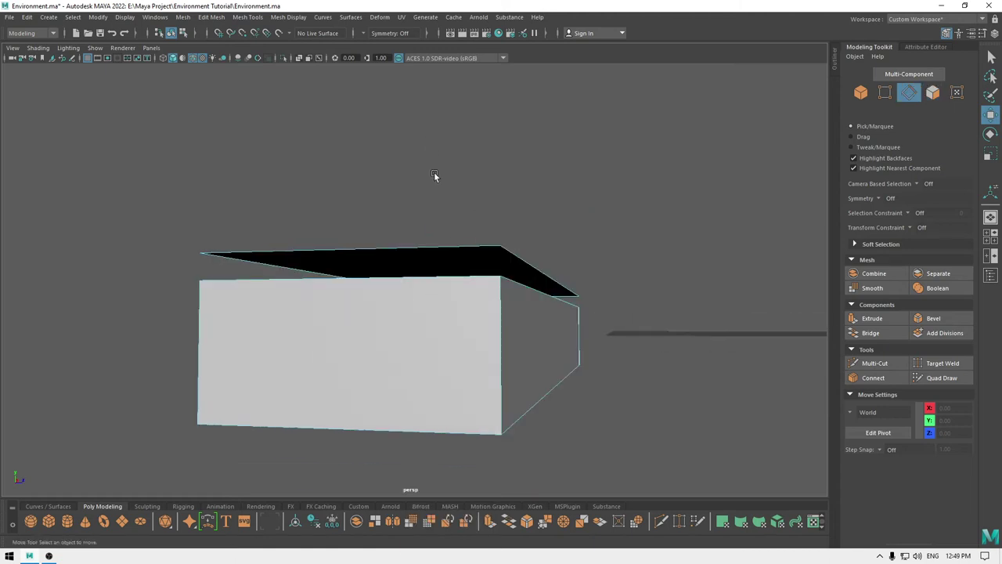
double_click(436, 242)
alt+drag(443, 301, 438, 329)
shift+double_click(436, 328)
alt+drag(326, 377, 400, 378)
shift+right_drag(577, 207, 584, 283)
shift+right_drag(577, 323, 568, 335)
right_drag(521, 290, 523, 242)
shift+right_drag(511, 353, 461, 365)
right_drag(354, 315, 407, 246)
key(ctrl+1)
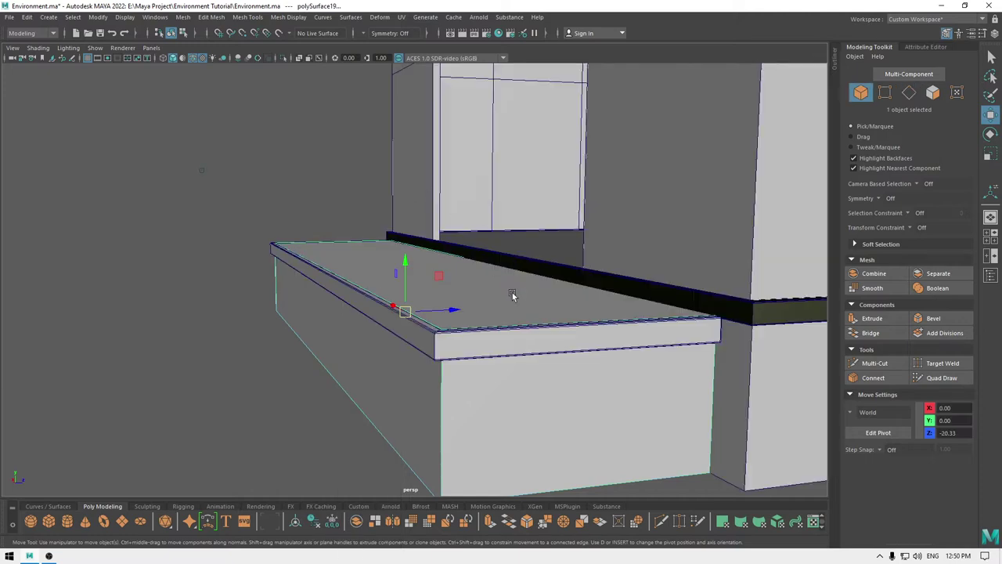
Assign the existing blinn1 material to the platform's rim mesh
alt+drag(510, 290, 482, 348)
click(459, 372)
right_drag(458, 372, 527, 547)
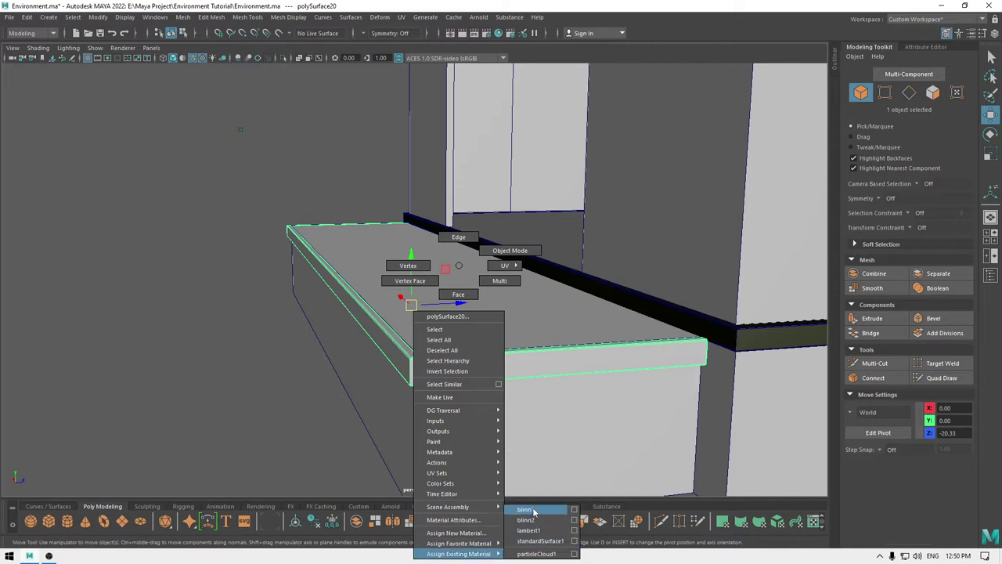
right_drag(534, 511, 534, 511)
click(204, 371)
Examine the platform and its rim against the whole building from several angles
alt+drag(204, 371, 396, 319)
scroll(361, 323, down, 3)
scroll(438, 328, down, 2)
alt+drag(539, 351, 518, 328)
scroll(543, 342, down, 3)
scroll(510, 366, up, 5)
alt+middle_drag(518, 328, 573, 393)
alt+drag(466, 335, 422, 427)
scroll(421, 426, down, 5)
alt+drag(313, 125, 316, 109)
key(space)
click(348, 189)
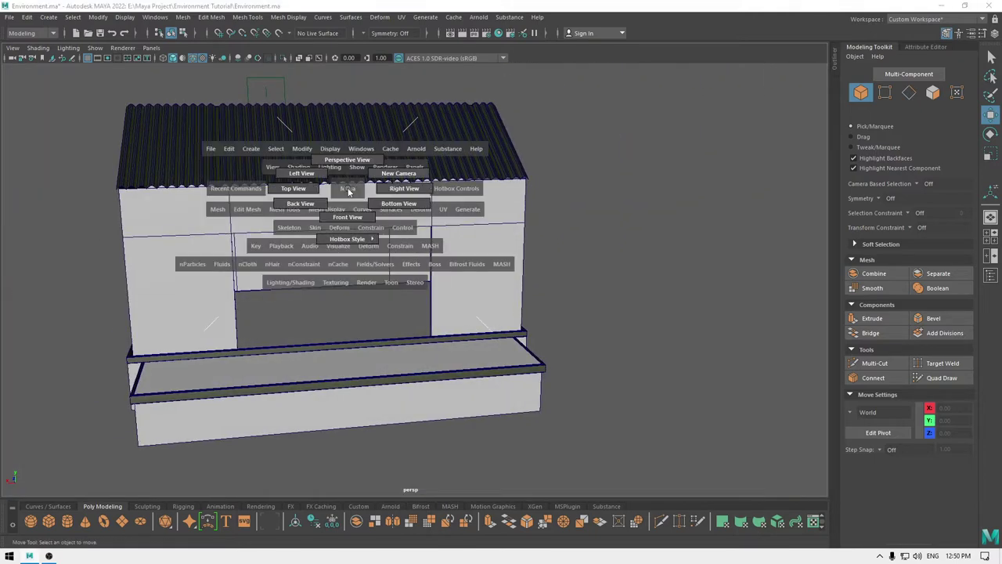
click(349, 217)
scroll(271, 102, down, 3)
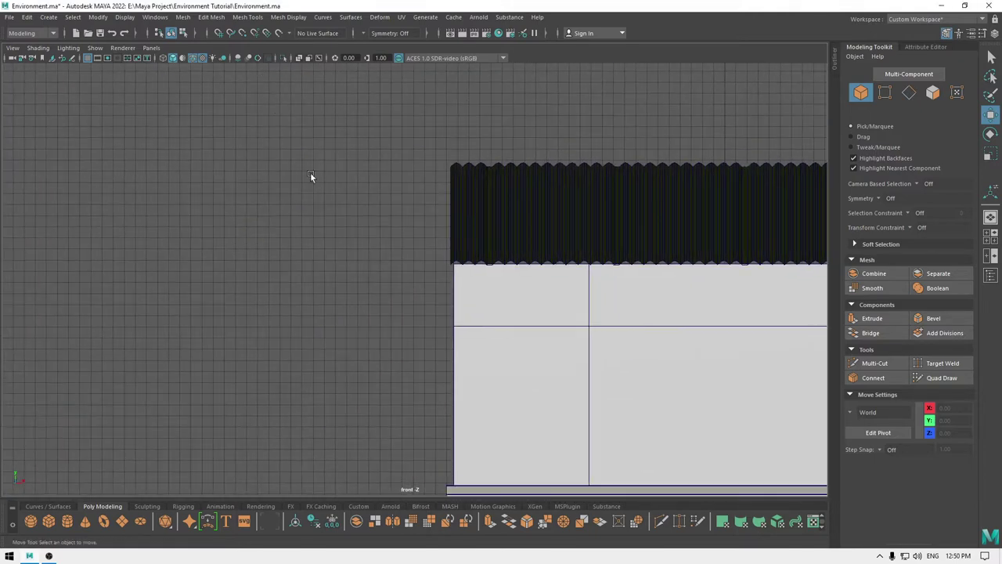
alt+middle_drag(696, 407, 246, 295)
scroll(339, 199, down, 1)
Switch to the orthographic back view and frame the building's wide opening above the platform
key(space)
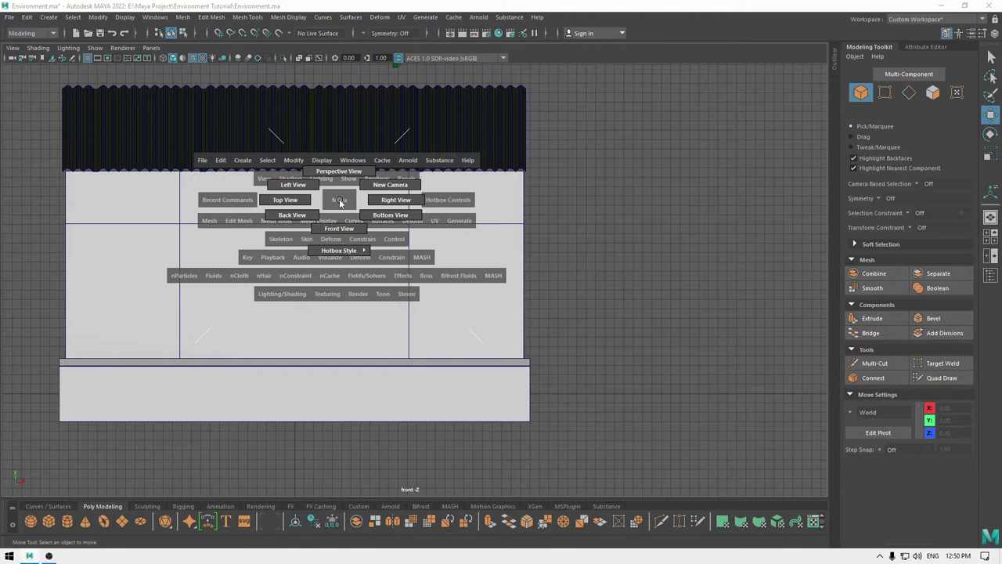
drag(339, 200, 256, 217)
scroll(376, 243, down, 4)
alt+middle_drag(379, 153, 425, 359)
scroll(409, 306, down, 1)
Turn on interactive creation and draw a polygon plane that covers the building's wide opening
shift+right_click(84, 169)
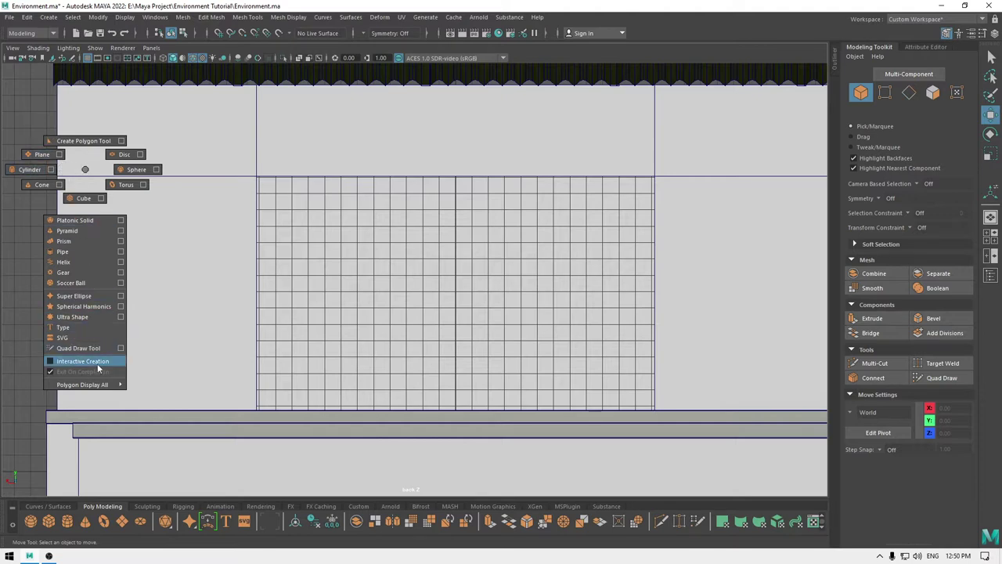
shift+right_drag(83, 365, 83, 364)
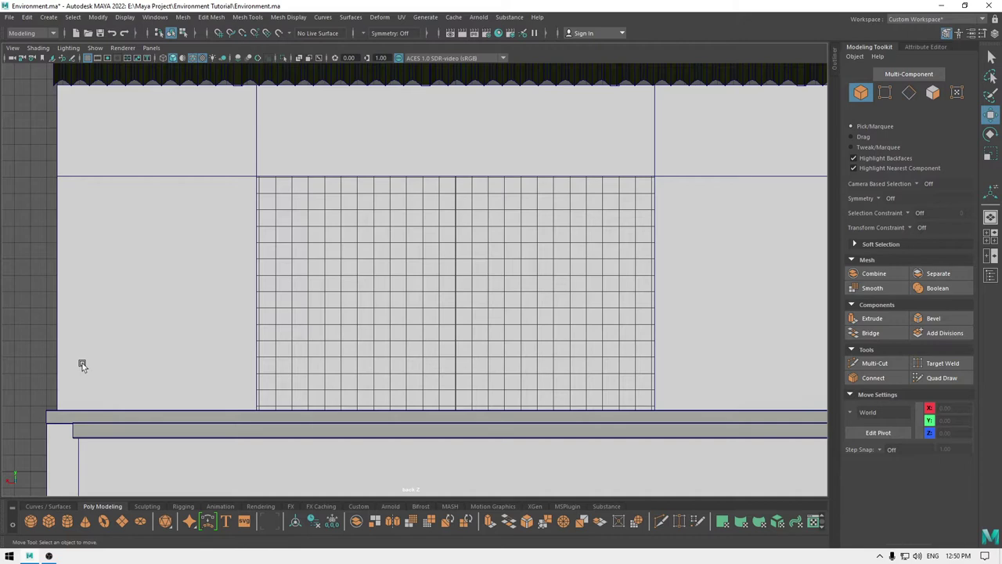
shift+right_drag(18, 186, 45, 174)
scroll(277, 238, up, 2)
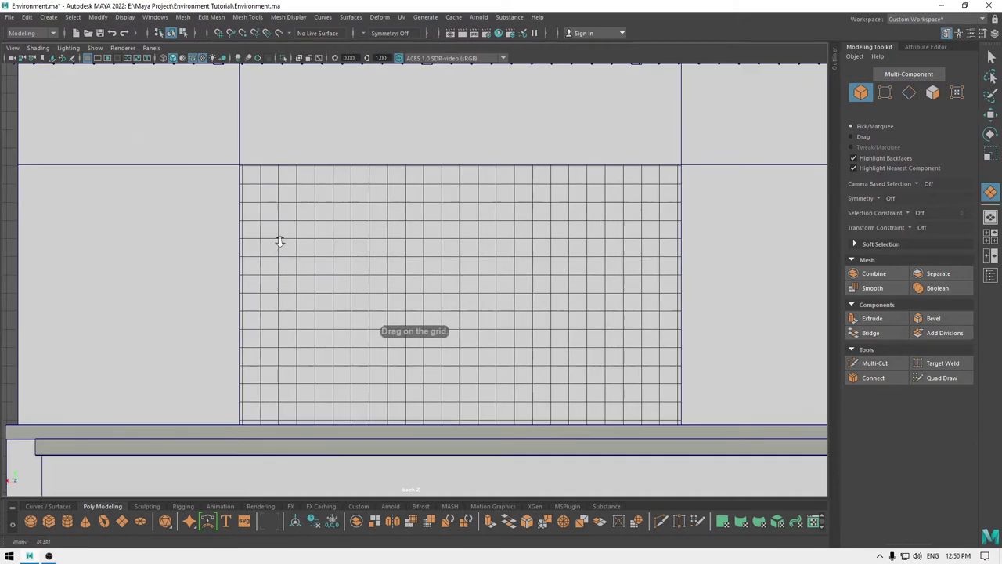
drag(241, 167, 681, 422)
Adjust the plane's side and bottom vertices so its borders line up with the wide opening
drag(461, 242, 462, 239)
right_drag(460, 239, 452, 236)
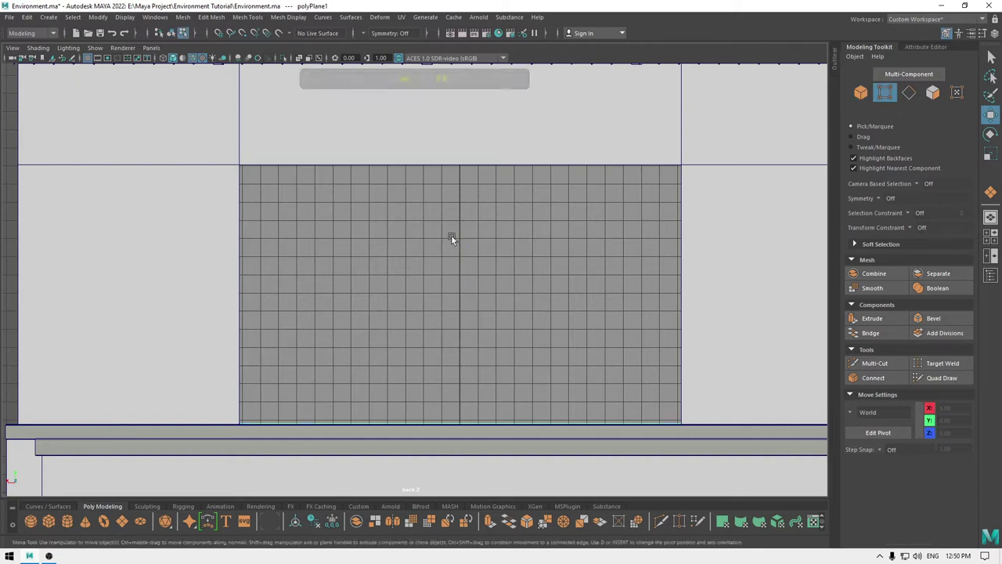
drag(327, 561, 327, 559)
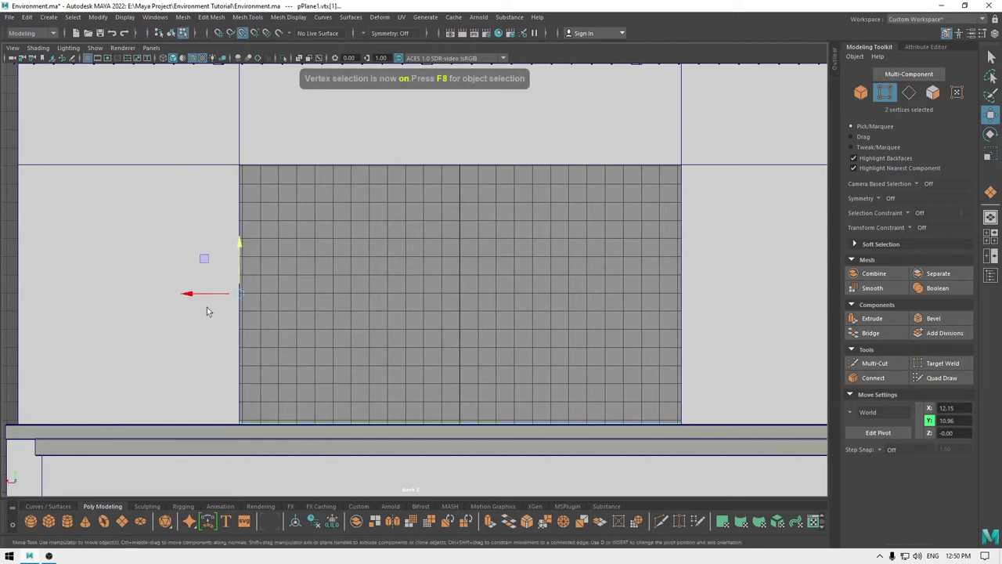
drag(191, 291, 313, 299)
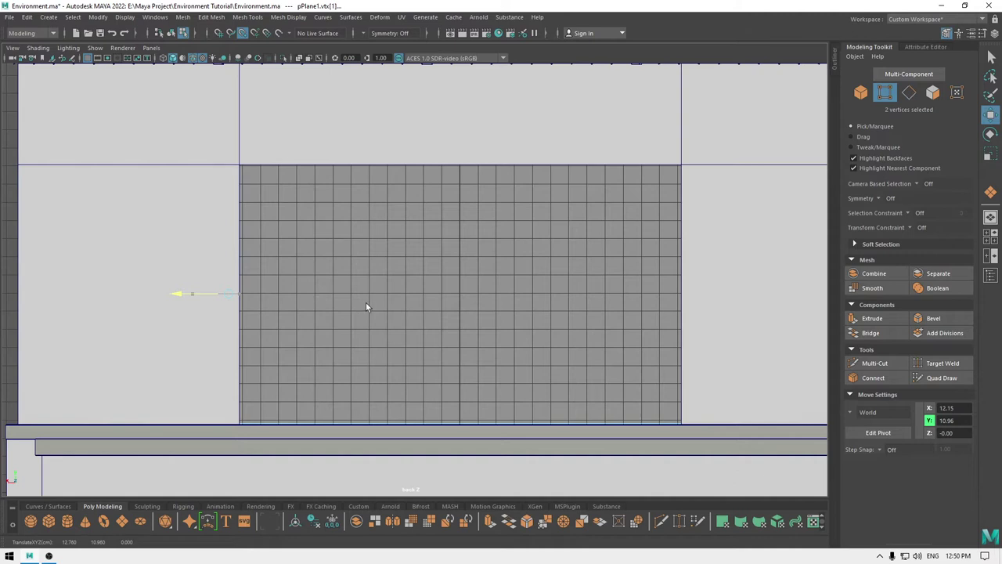
mouse_move(180, 294)
mouse_down()
mouse_move(198, 294)
mouse_move(189, 295)
mouse_up()
drag(647, 124, 724, 461)
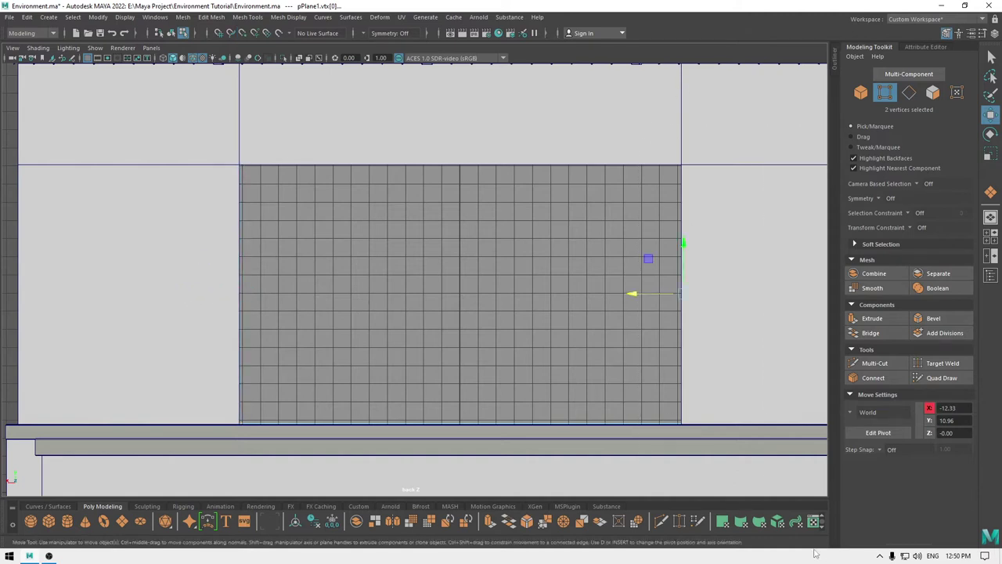
drag(633, 293, 631, 293)
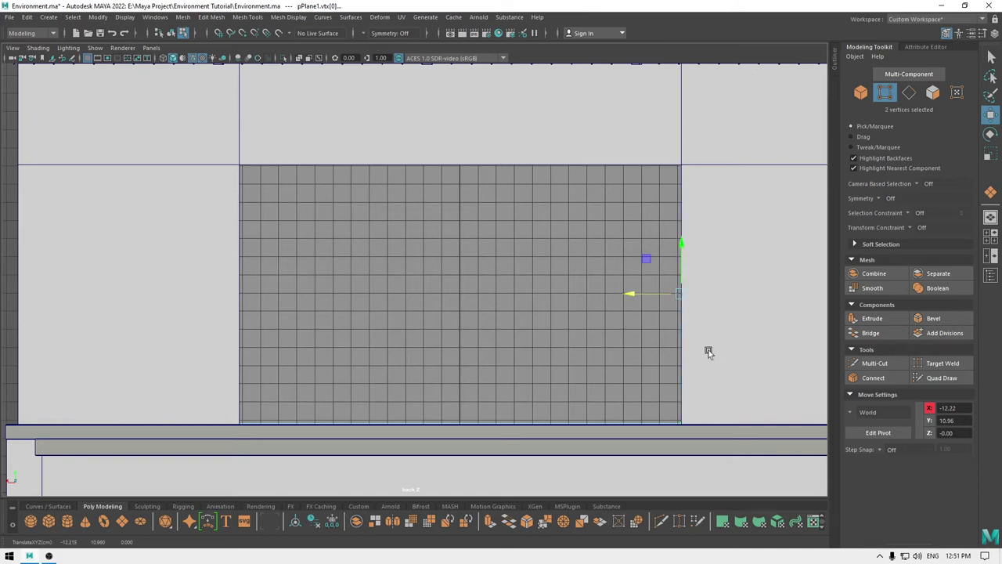
drag(699, 393, 106, 509)
drag(459, 369, 460, 366)
Return to the perspective view and move the plane out in front of the wall, to about Z -17.29
key(space)
drag(460, 365, 397, 364)
key(F8)
drag(420, 235, 387, 275)
alt+drag(329, 344, 176, 308)
scroll(370, 400, up, 3)
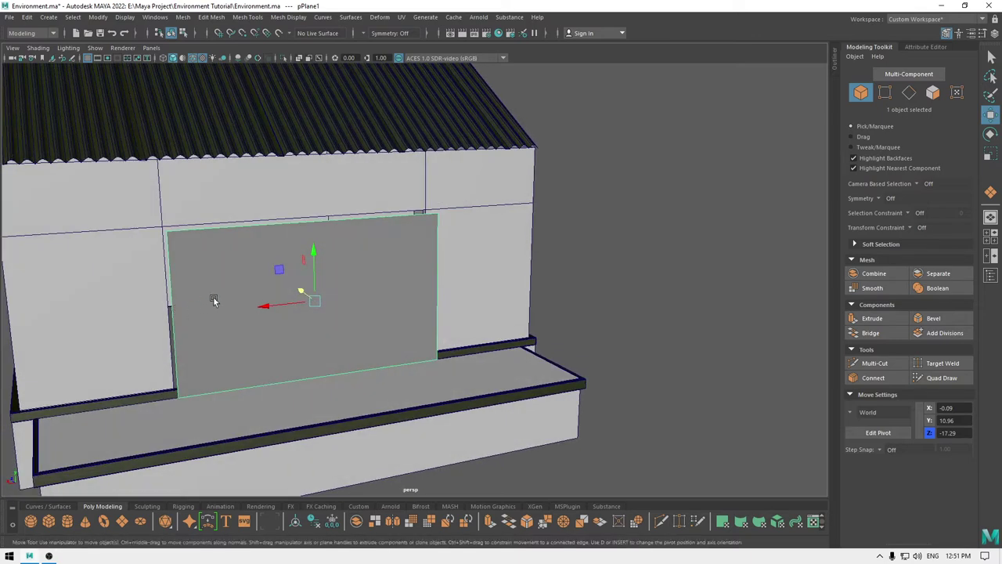
Extrude the plane's face inward to leave a narrow border along both sides and the top, flush at the bottom
right_drag(229, 289, 237, 307)
click(250, 310)
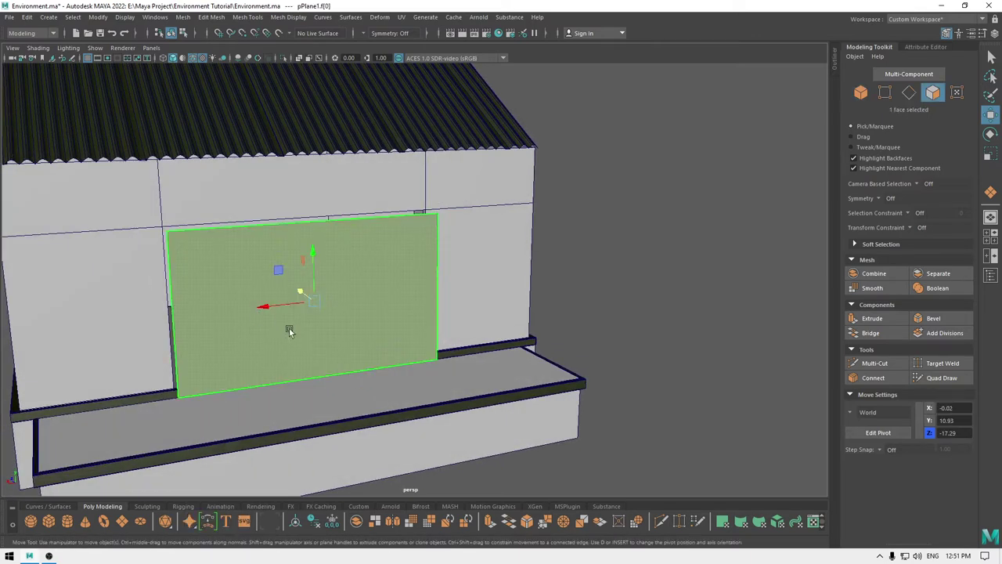
key(r)
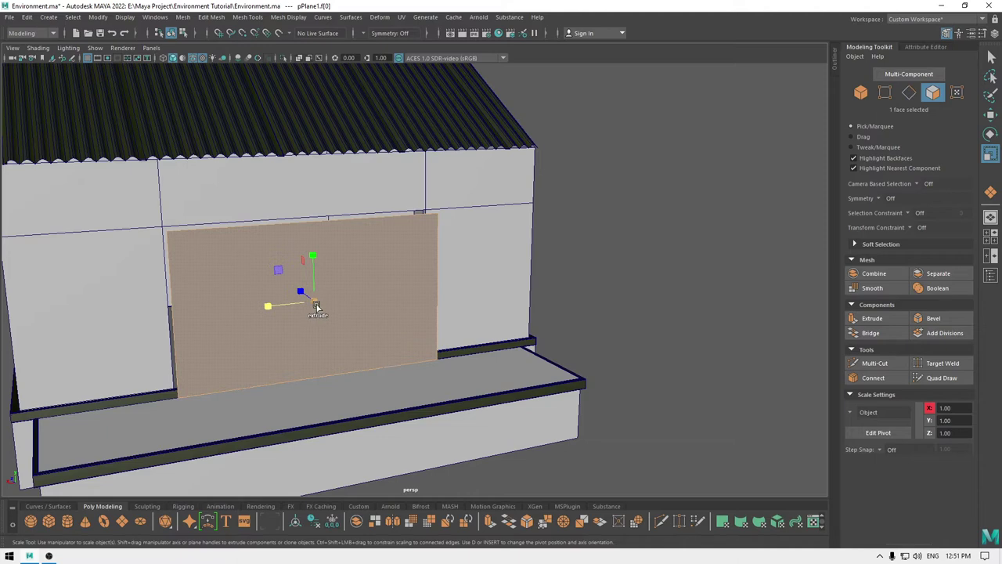
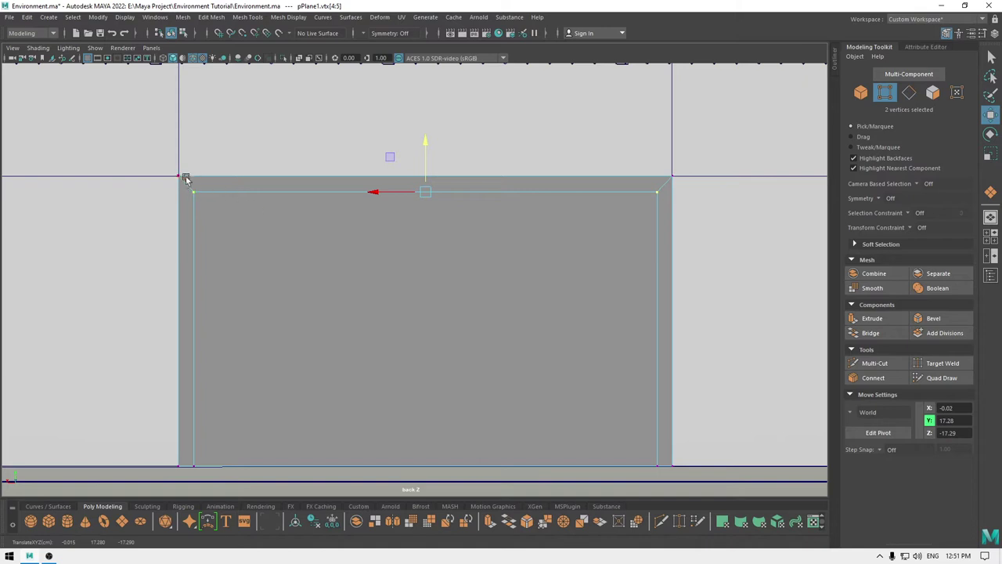
drag(184, 188, 671, 535)
key(r)
drag(380, 329, 379, 249)
key(e)
key(space)
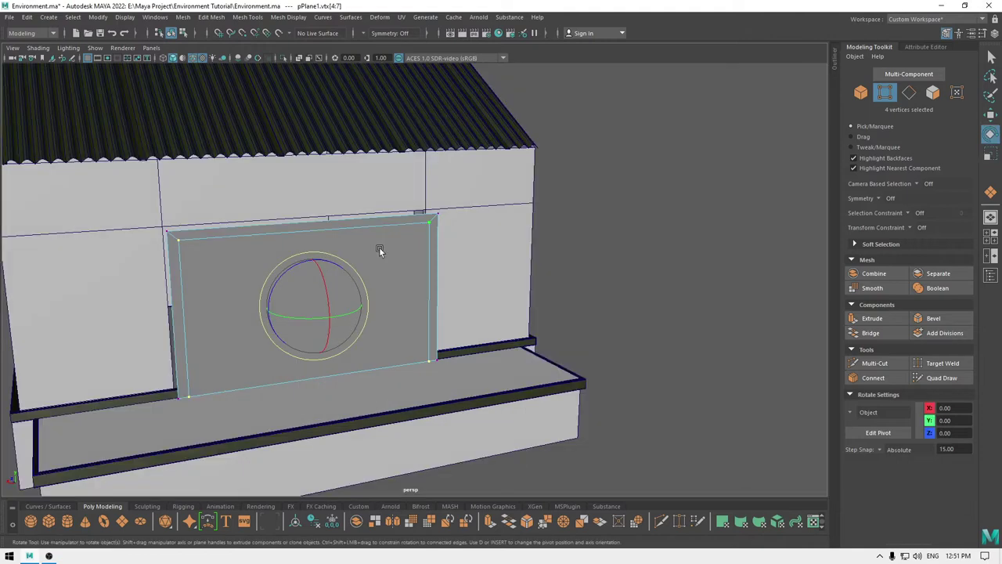
Delete the plane's large inner face so that only the three-sided frame border is left
key(w)
right_drag(324, 267, 327, 302)
click(378, 304)
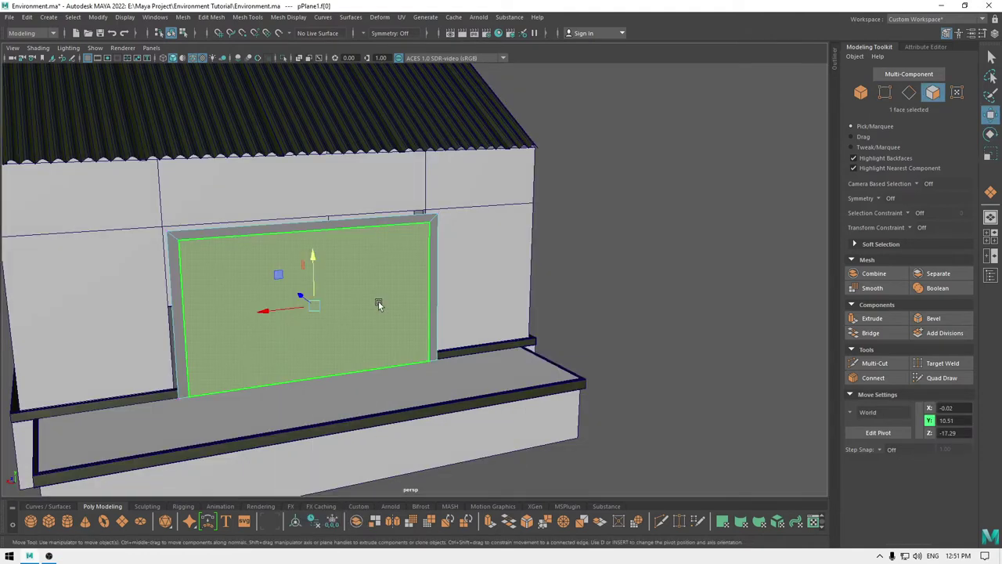
key(Delete)
Extrude the three remaining frame faces with a thickness of 1.09
right_drag(310, 166, 311, 161)
alt+drag(225, 276, 174, 293)
key(ctrl+e)
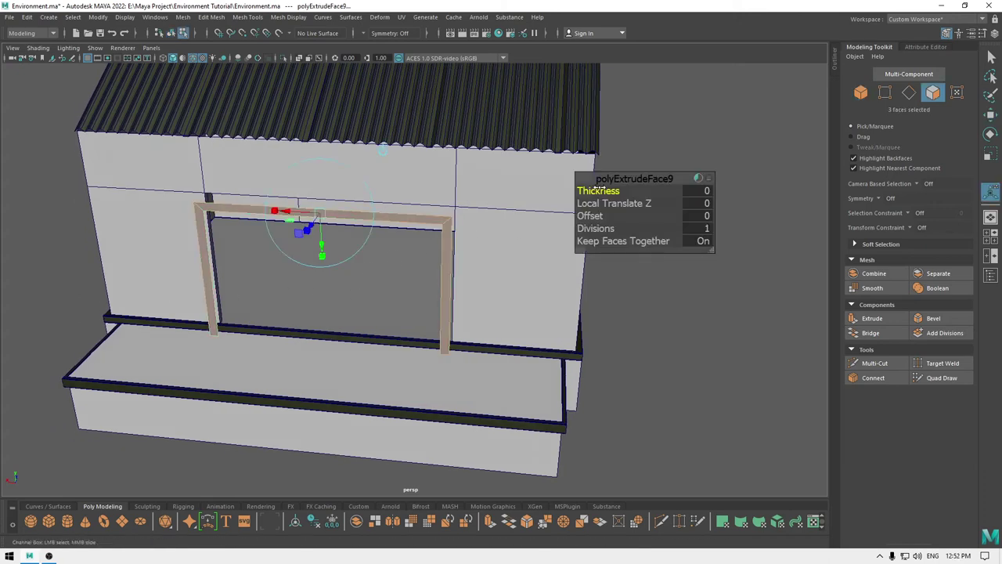
drag(608, 182, 657, 160)
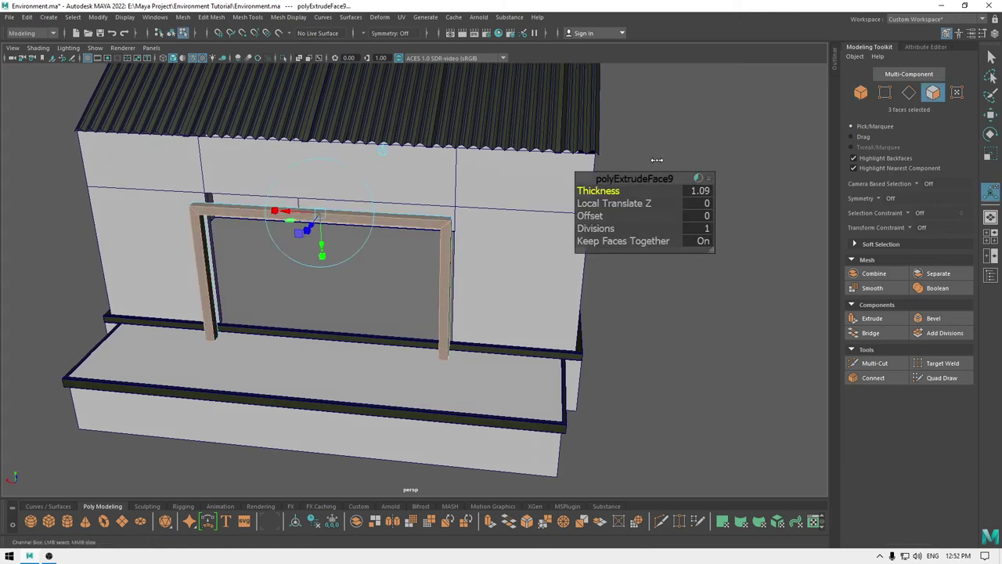
key(w)
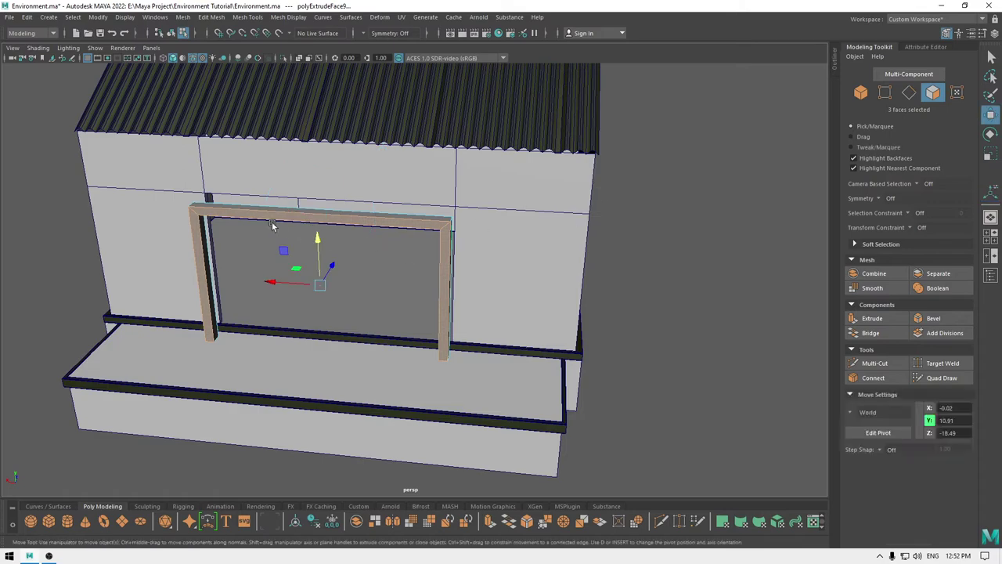
alt+drag(272, 222, 222, 238)
Hide everything except the frame and delete the bottom end faces of its two posts
right_drag(300, 180, 333, 165)
alt+drag(310, 195, 270, 247)
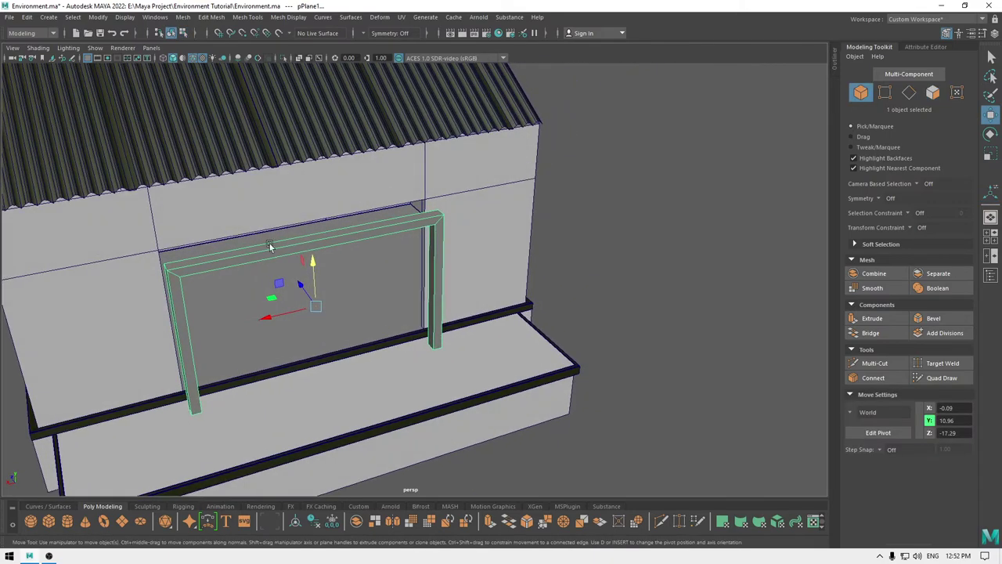
alt+drag(181, 314, 130, 295)
key(alt+h)
alt+drag(281, 351, 179, 272)
right_drag(179, 271, 180, 296)
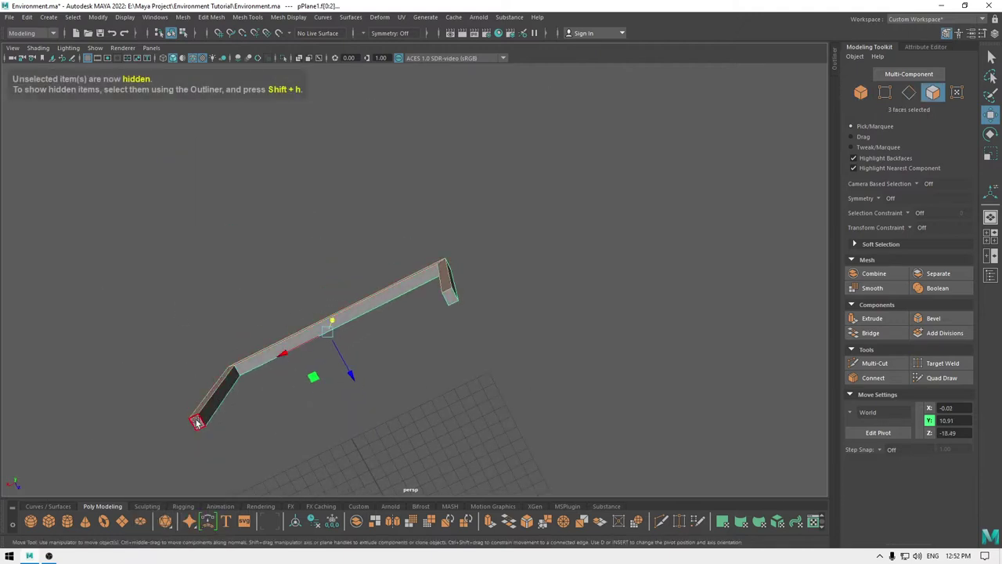
click(197, 424)
shift+click(458, 295)
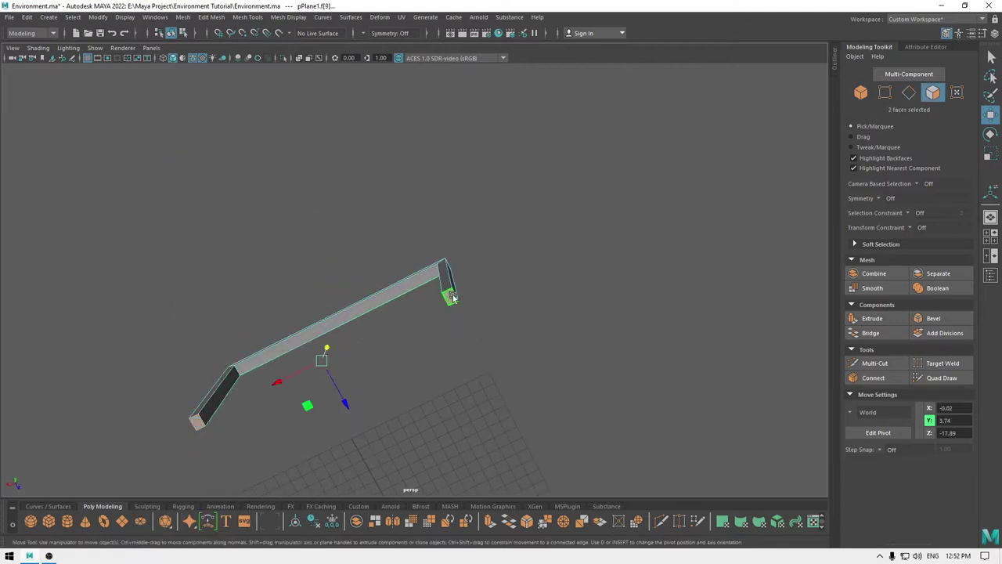
key(Delete)
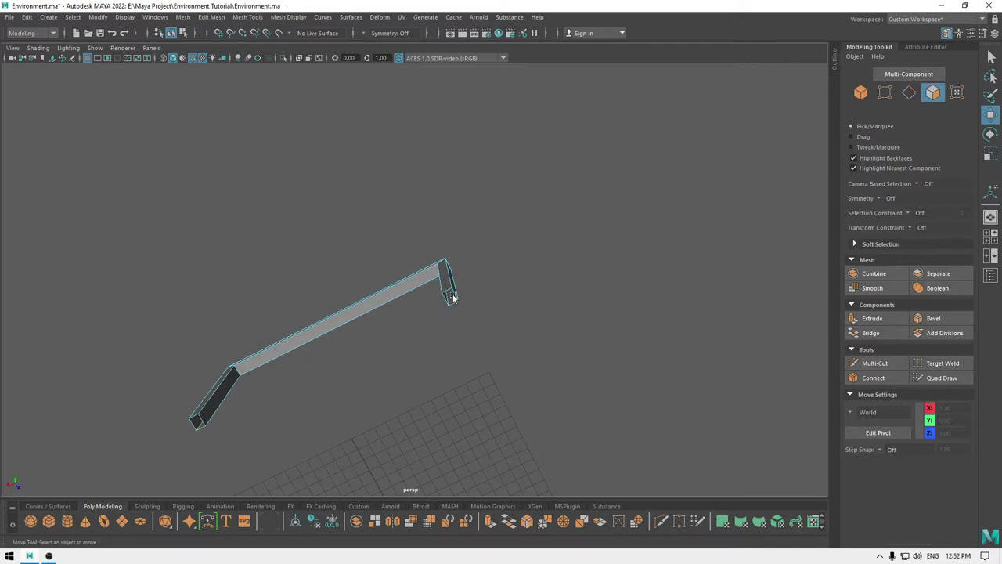
Bevel all the frame's edges except those across its two corner joints, using 2 segments and a fraction of 0.19
alt+drag(452, 298, 320, 310)
right_drag(320, 265, 316, 235)
alt+drag(319, 297, 286, 282)
drag(197, 154, 556, 448)
alt+drag(697, 391, 352, 302)
ctrl+double_click(212, 216)
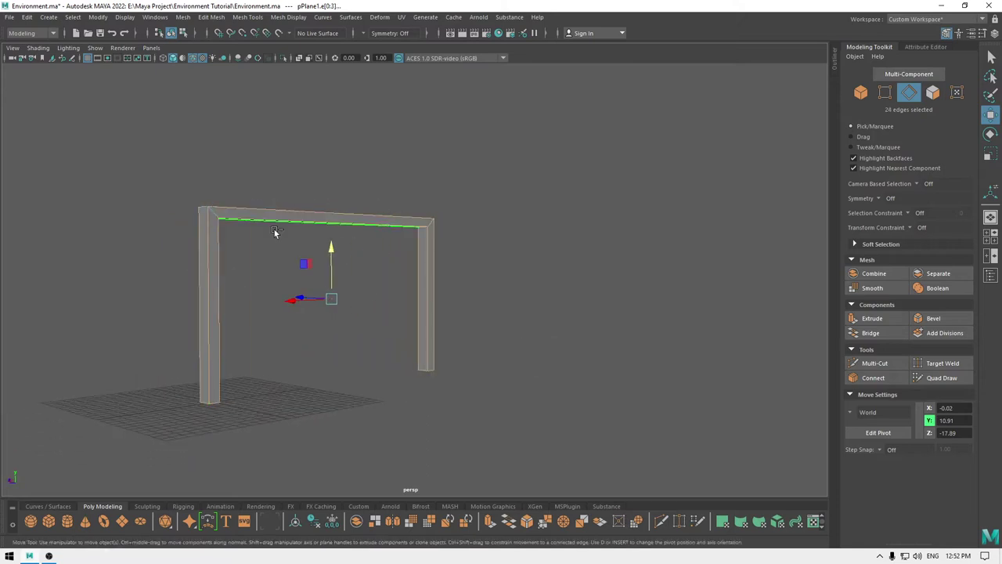
alt+drag(422, 285, 430, 307)
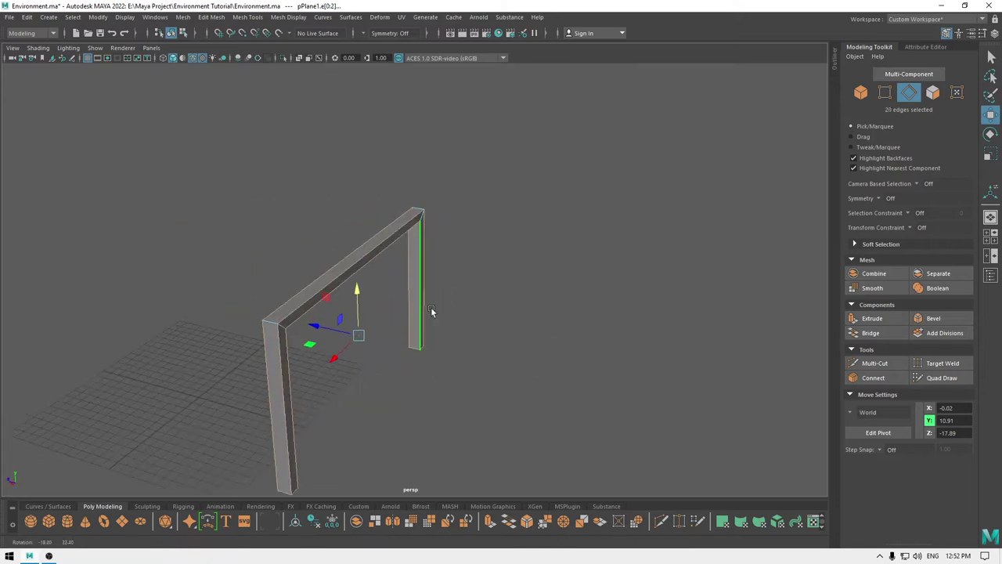
scroll(369, 364, up, 3)
alt+middle_drag(370, 363, 450, 338)
shift+right_drag(376, 298, 424, 299)
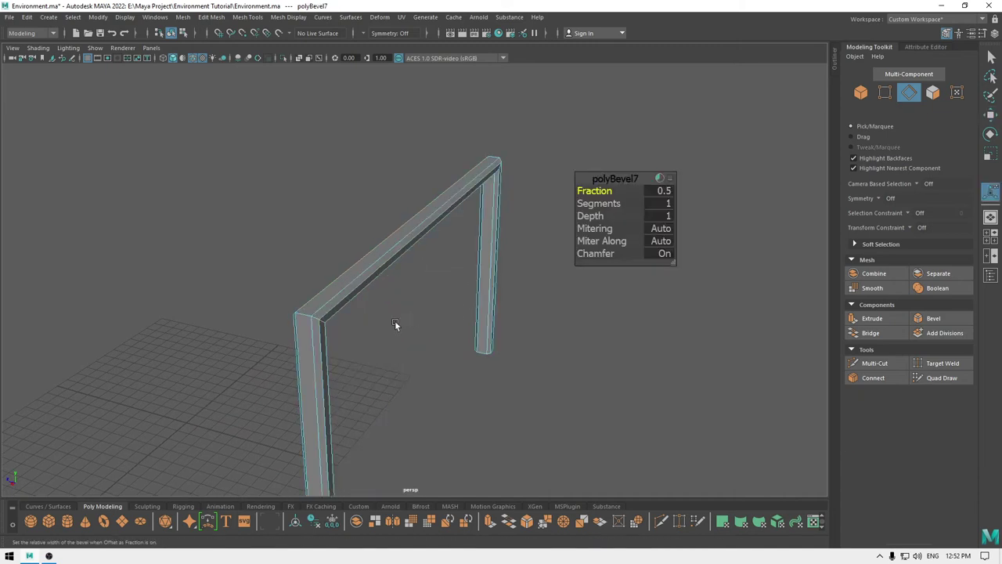
alt+drag(394, 320, 379, 378)
scroll(380, 378, up, 2)
mouse_move(599, 189)
mouse_down()
mouse_move(587, 193)
mouse_move(635, 206)
mouse_move(602, 191)
mouse_up()
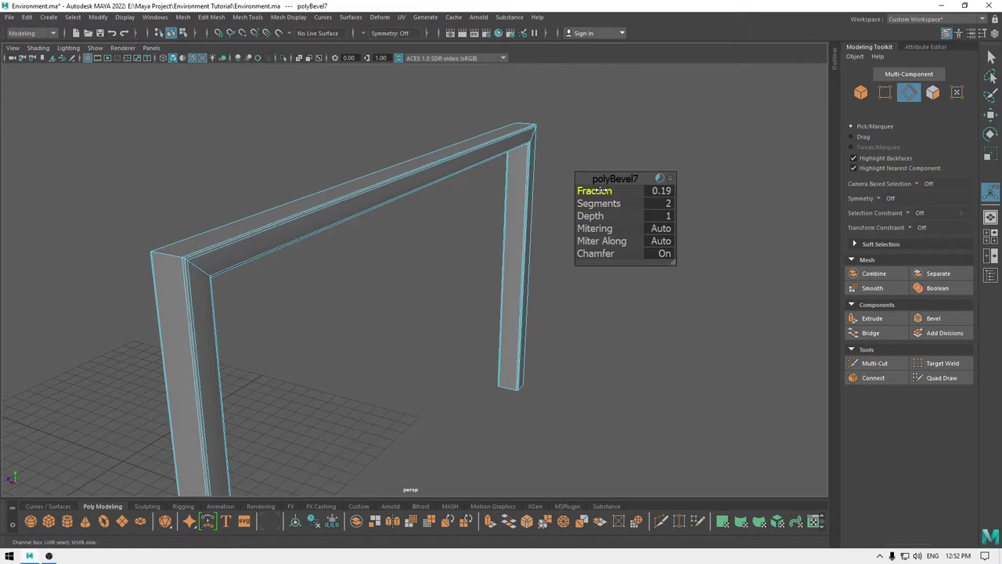
key(w)
Bring the other building parts back and assign the platform rim's existing dark material to the frame
right_drag(418, 231, 521, 181)
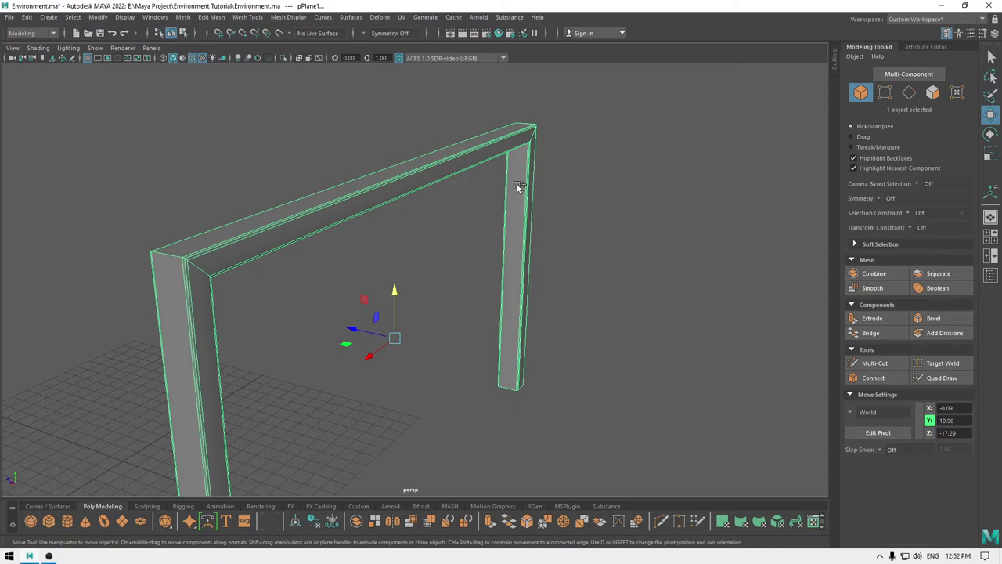
key(ctrl+1)
right_drag(437, 188, 507, 478)
click(718, 165)
click(290, 215)
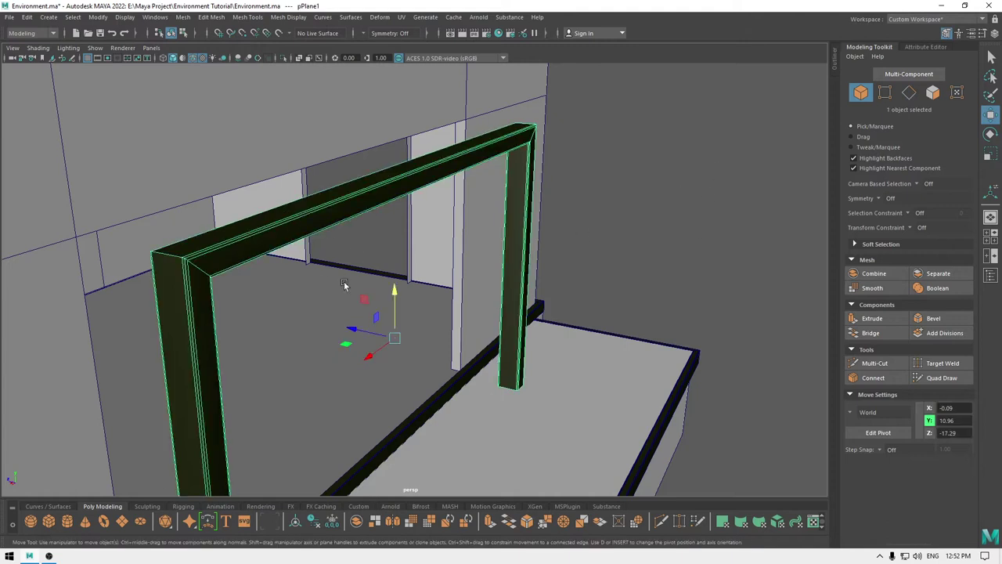
Move the frame back along Z into the building's wide opening, to about Z -13.43
drag(351, 328, 279, 307)
click(694, 282)
alt+drag(694, 284, 245, 178)
click(260, 189)
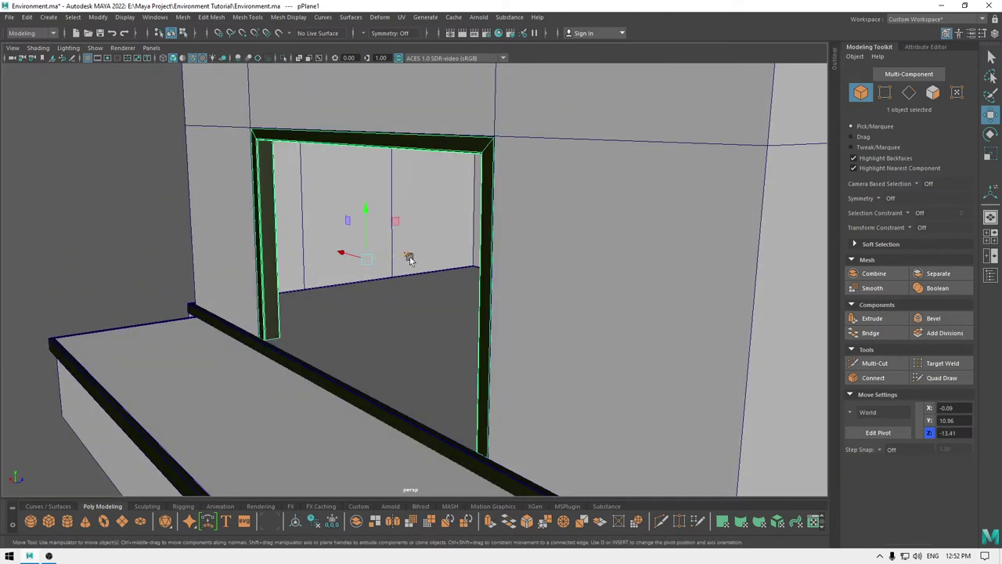
drag(409, 259, 406, 259)
alt+drag(225, 250, 204, 262)
drag(435, 224, 434, 224)
scroll(375, 306, up, 8)
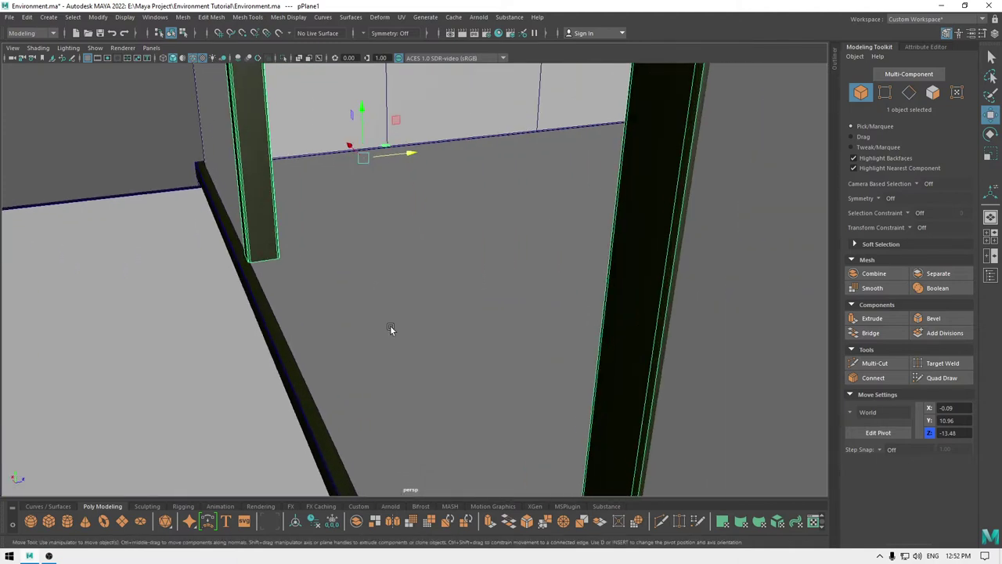
scroll(313, 309, down, 1)
middle_drag(302, 254, 304, 254)
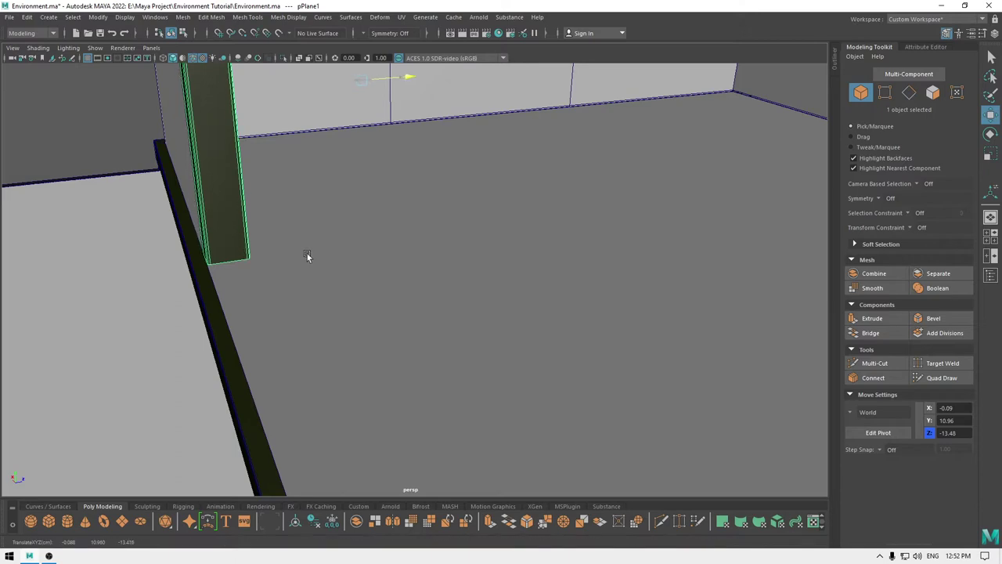
Examine the fitted frame and the building's side doorway from several angles
click(115, 127)
alt+drag(115, 127, 416, 434)
alt+right_drag(416, 435, 303, 177)
alt+drag(305, 178, 273, 331)
alt+drag(404, 324, 244, 312)
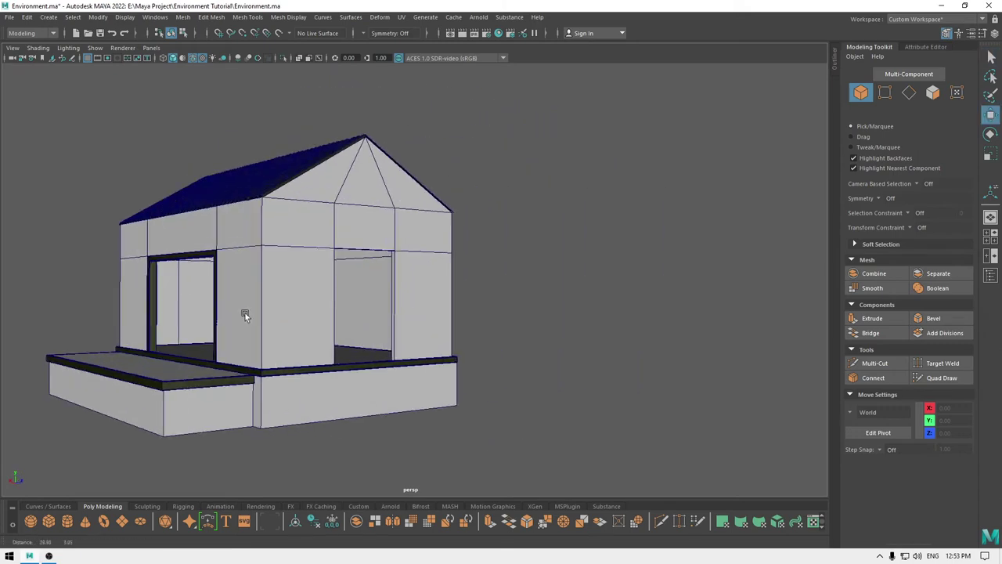
alt+right_drag(244, 312, 287, 376)
alt+drag(250, 335, 424, 290)
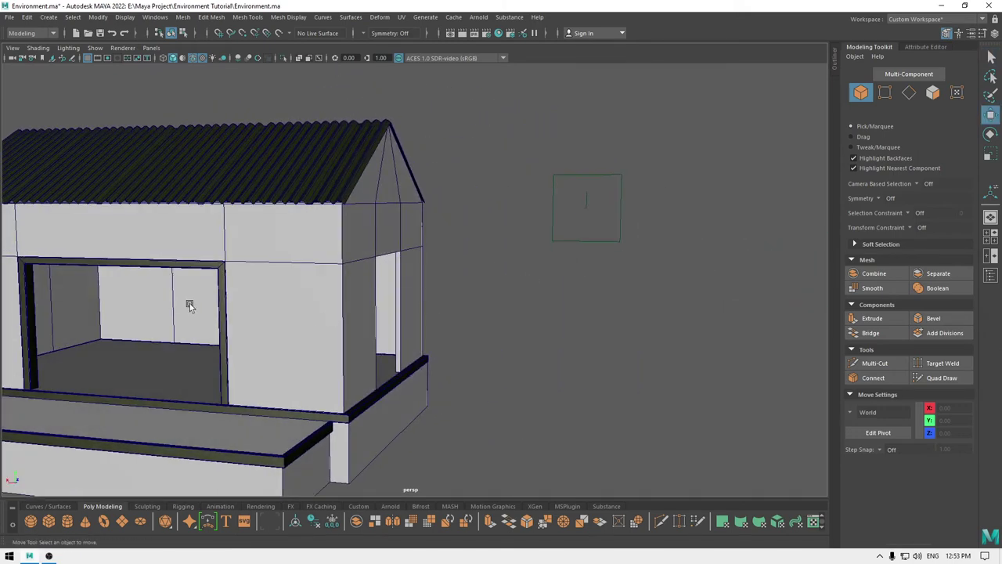
click(224, 300)
alt+drag(224, 300, 454, 329)
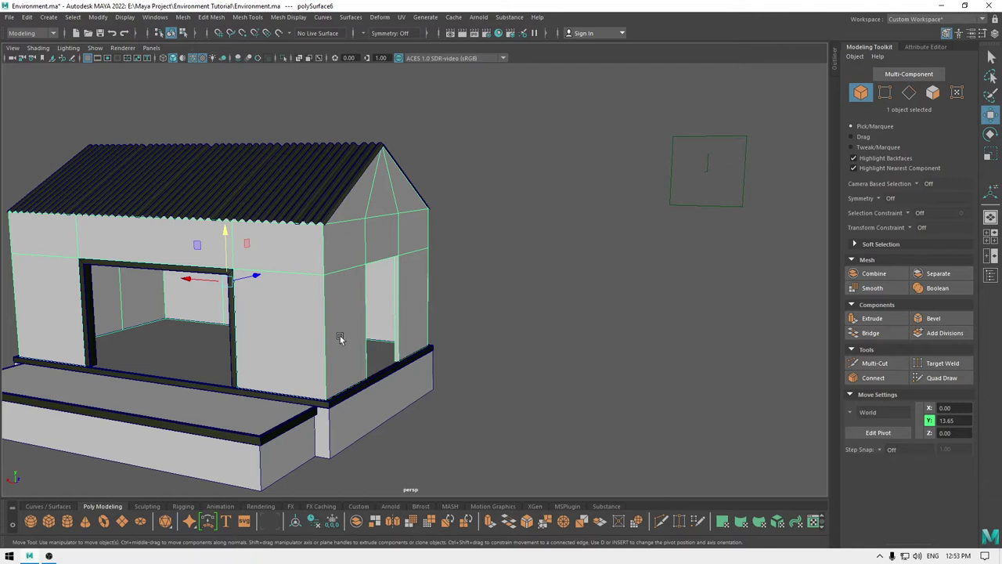
Duplicate the wide opening's frame out past the side wall along X and turn the copy parallel to that wall
click(157, 270)
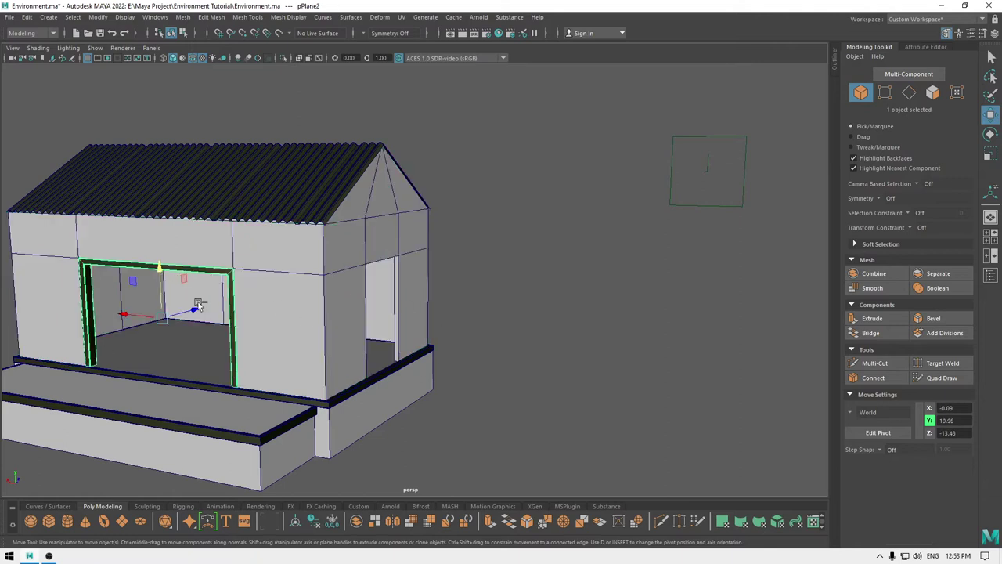
drag(121, 315, 465, 338)
key(e)
key(space)
key(f)
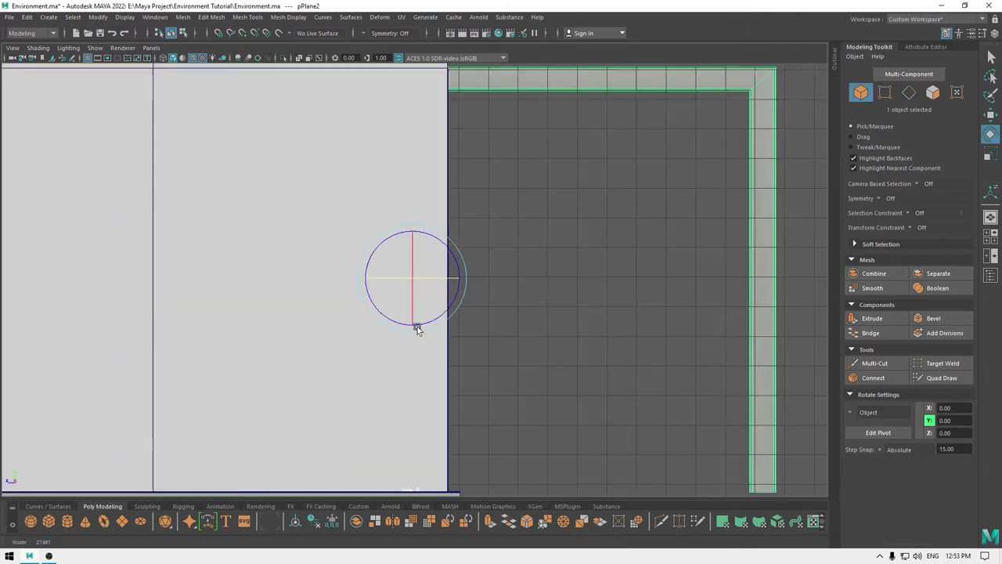
Move the frame copy along Z so that one upright lines up with the edge of the side doorway
alt+right_drag(414, 329, 337, 186)
key(space)
drag(390, 259, 340, 237)
alt+right_drag(340, 238, 303, 113)
scroll(303, 114, down, 6)
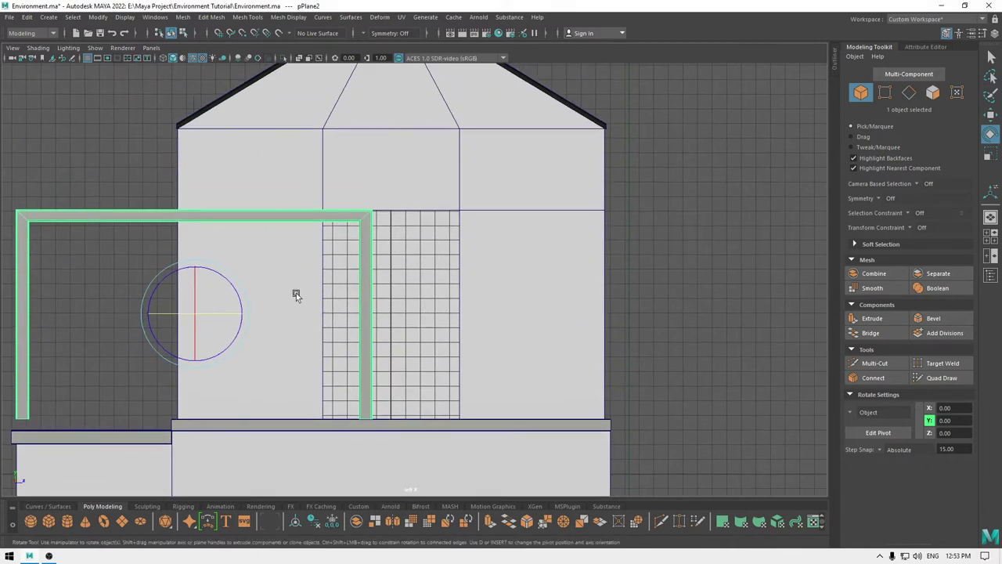
key(w)
drag(249, 313, 553, 313)
Shift all vertices of the frame copy's other upright along Z to narrow the frame to the doorway's width
right_drag(723, 197, 677, 185)
drag(641, 184, 790, 519)
drag(708, 316, 504, 358)
Move the narrowed frame along X into the side doorway's wall, to about X -23.18
key(space)
drag(504, 358, 471, 259)
key(f)
alt+drag(406, 263, 407, 264)
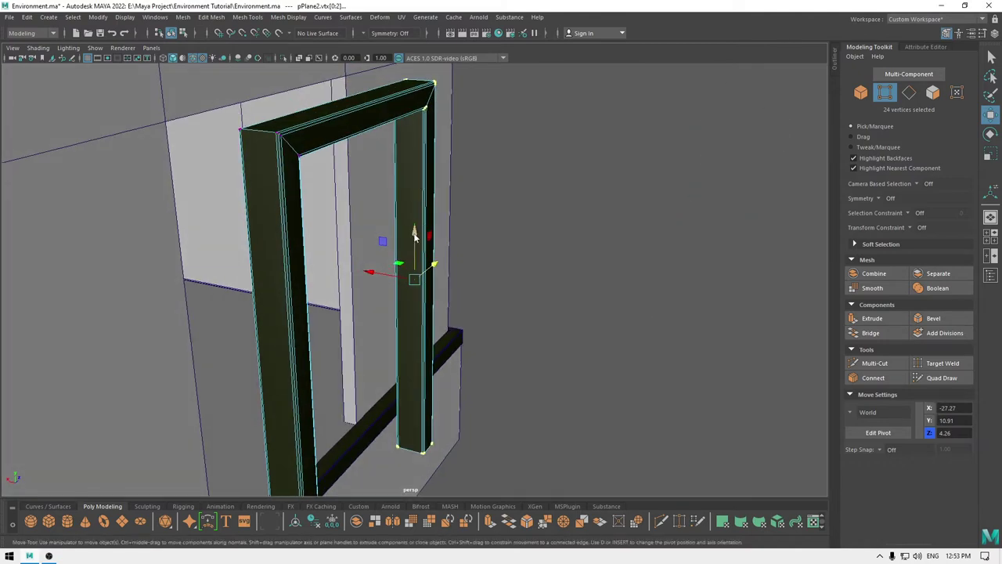
right_drag(414, 233, 476, 203)
drag(396, 248, 321, 242)
click(558, 212)
Examine the doorway frame in perspective and where its uprights meet the platform rim in the side view
alt+drag(559, 215, 444, 321)
alt+drag(436, 354, 478, 336)
alt+right_drag(478, 336, 419, 255)
key(space)
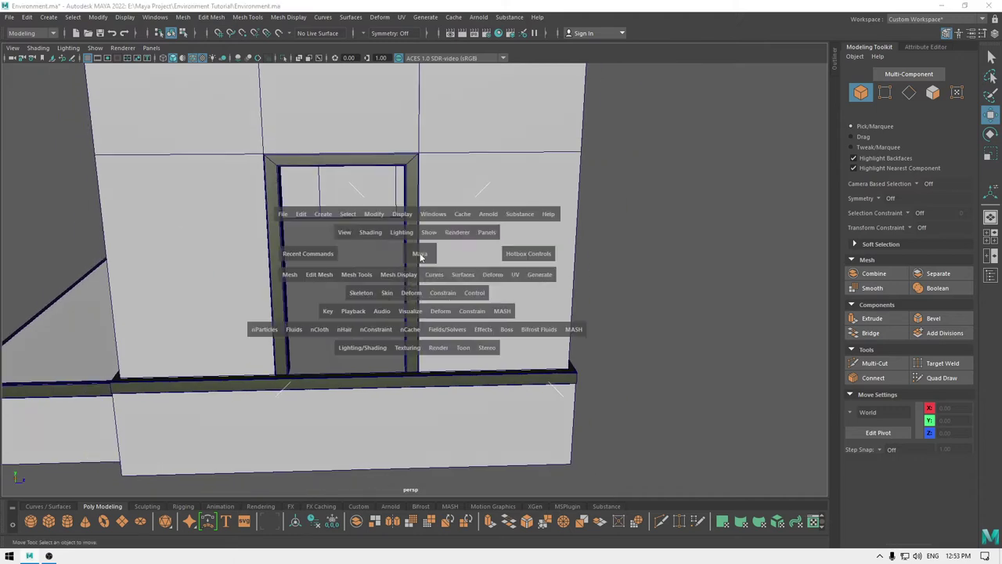
drag(419, 255, 364, 239)
alt+right_drag(364, 239, 413, 388)
alt+middle_drag(412, 388, 415, 217)
alt+right_drag(415, 216, 356, 338)
click(94, 226)
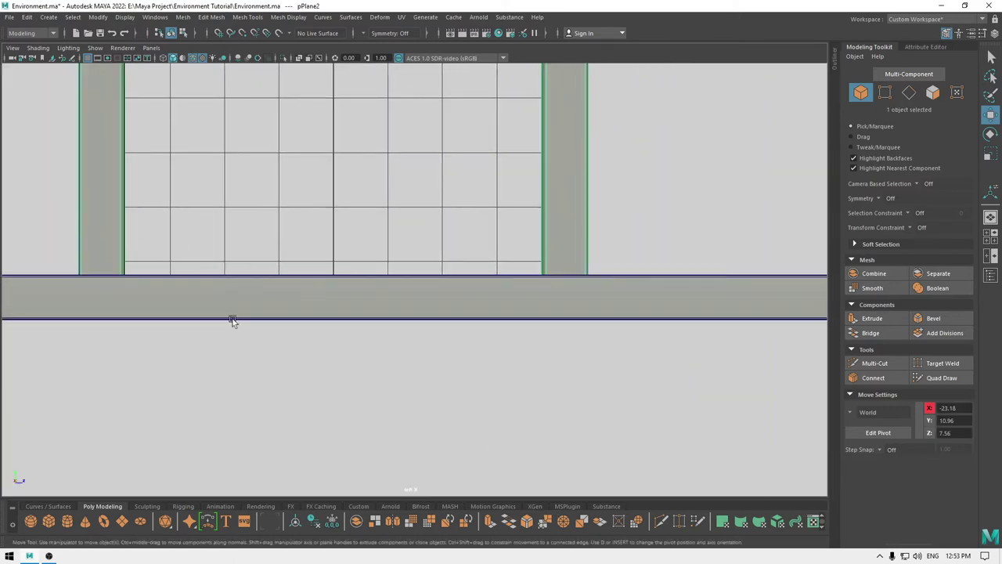
scroll(232, 320, down, 6)
Check the wide opening's frame in the back view and look over the whole building in perspective
key(space)
drag(169, 209, 126, 224)
key(space)
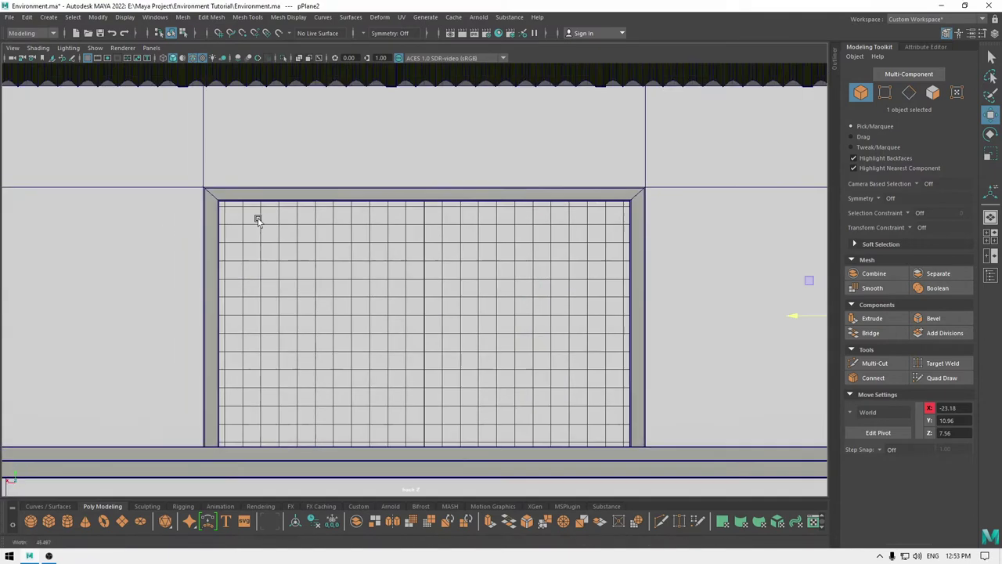
key(space)
drag(303, 184, 322, 192)
scroll(323, 170, down, 5)
click(624, 255)
alt+drag(624, 256, 699, 269)
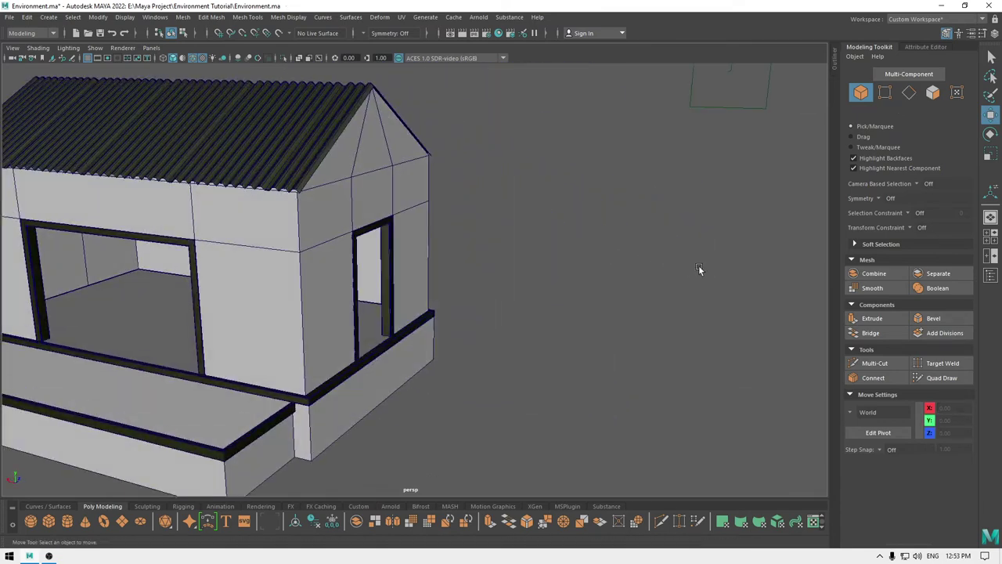
alt+right_drag(622, 278, 462, 306)
mouse_move(461, 304)
alt+mouse_down()
mouse_move(494, 288)
mouse_move(479, 301)
alt+mouse_up()
alt+right_drag(479, 301, 505, 337)
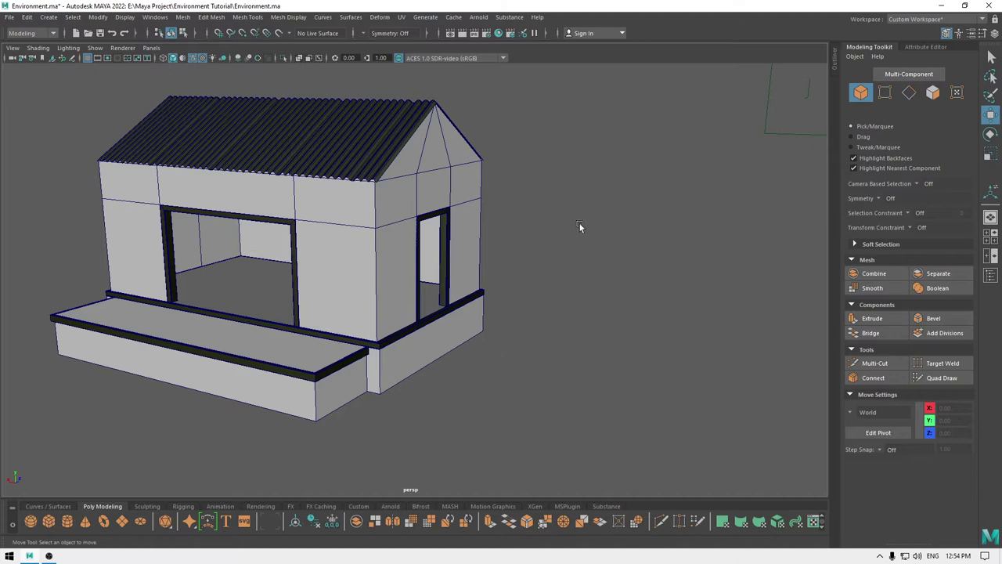
shift+right_click(619, 174)
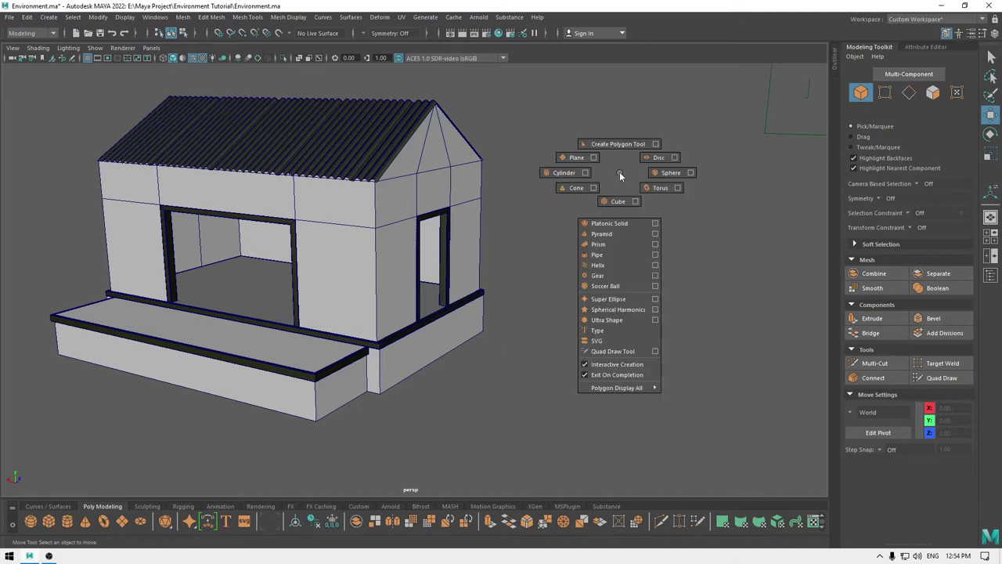
shift+right_drag(619, 173, 619, 202)
alt+drag(602, 225, 588, 266)
key(w)
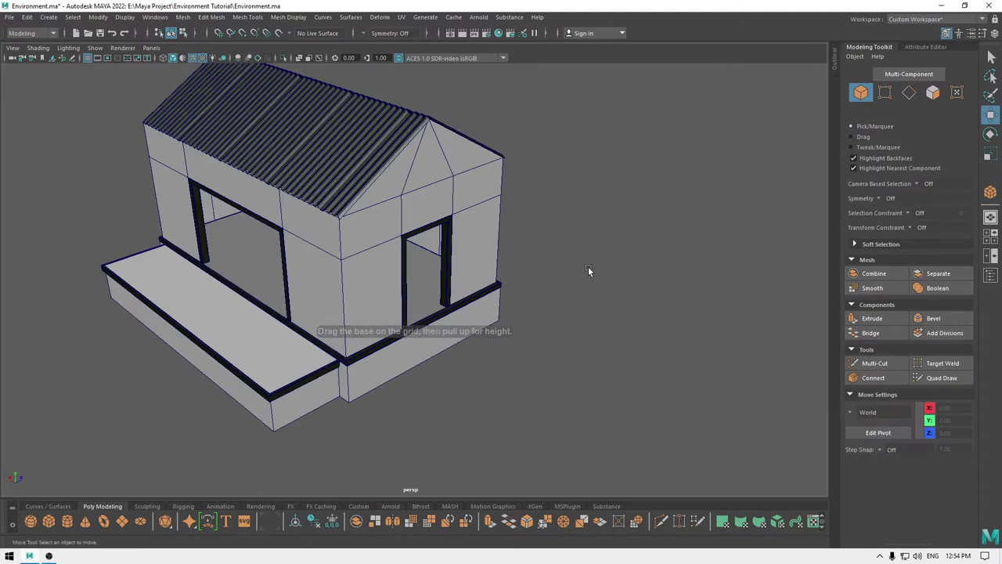
Reset the polygon cube options to their defaults and create a 1 x 1 x 1 cube with single divisions
shift+right_drag(588, 267, 604, 298)
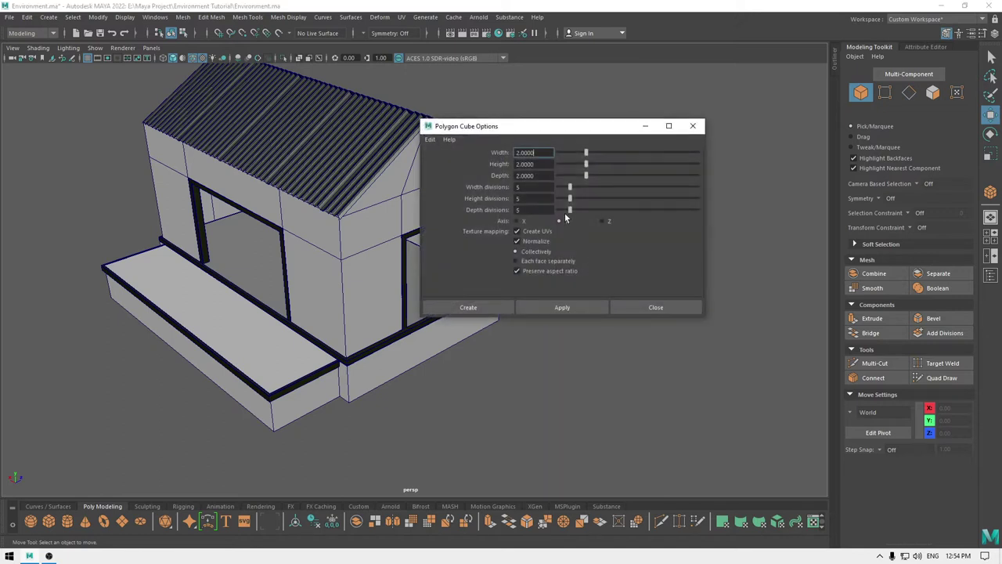
click(431, 140)
click(445, 163)
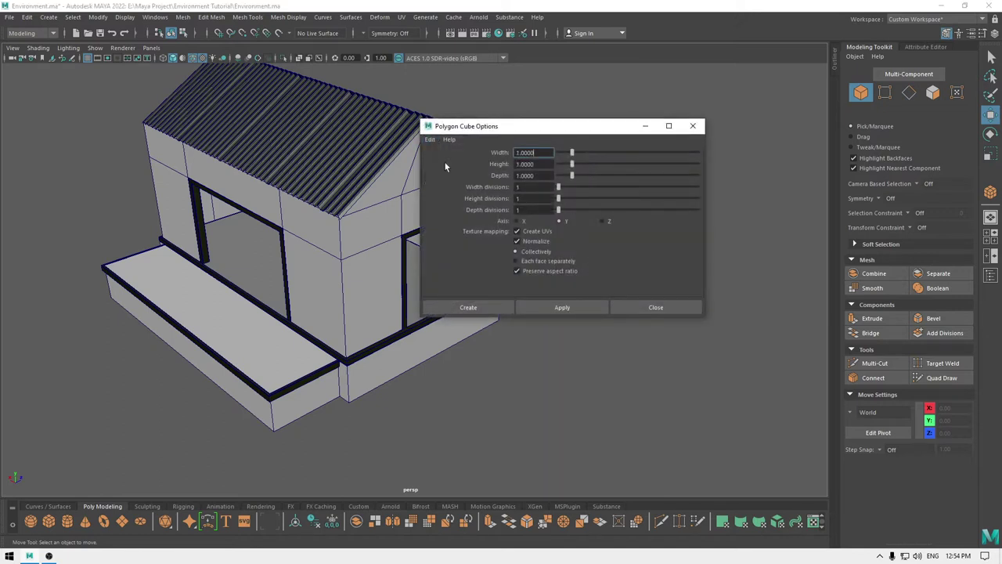
click(561, 307)
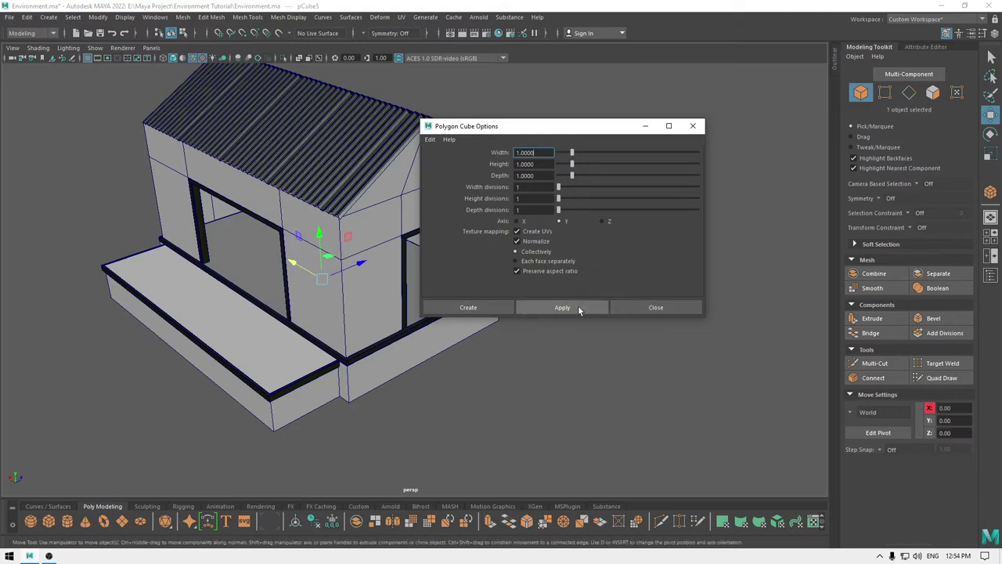
click(644, 307)
Move the cube outside the building in front of the doorway-side platform, to about X -31.44, Y -0.55, Z 4.00
drag(295, 264, 368, 339)
key(space)
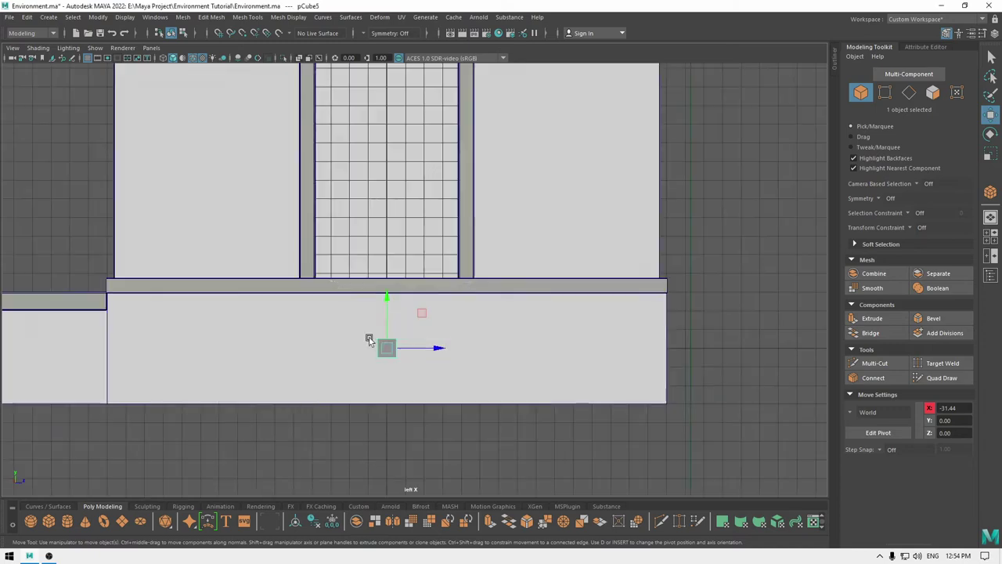
scroll(375, 306, down, 3)
scroll(384, 299, up, 2)
drag(393, 288, 411, 299)
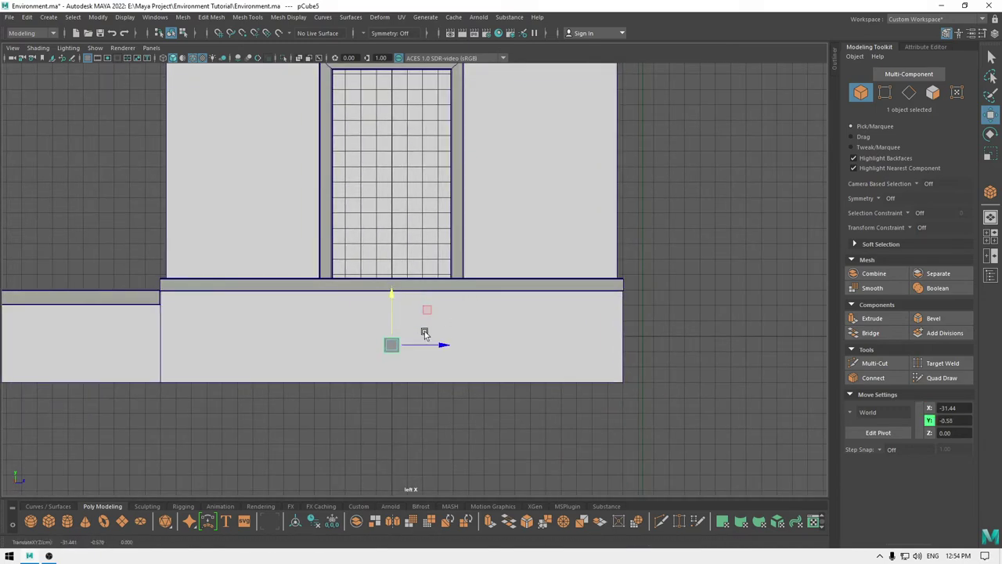
drag(446, 351, 662, 344)
Scale the cube into a thin upright block, to about 7.33 along Z and 5.71 along Y
key(r)
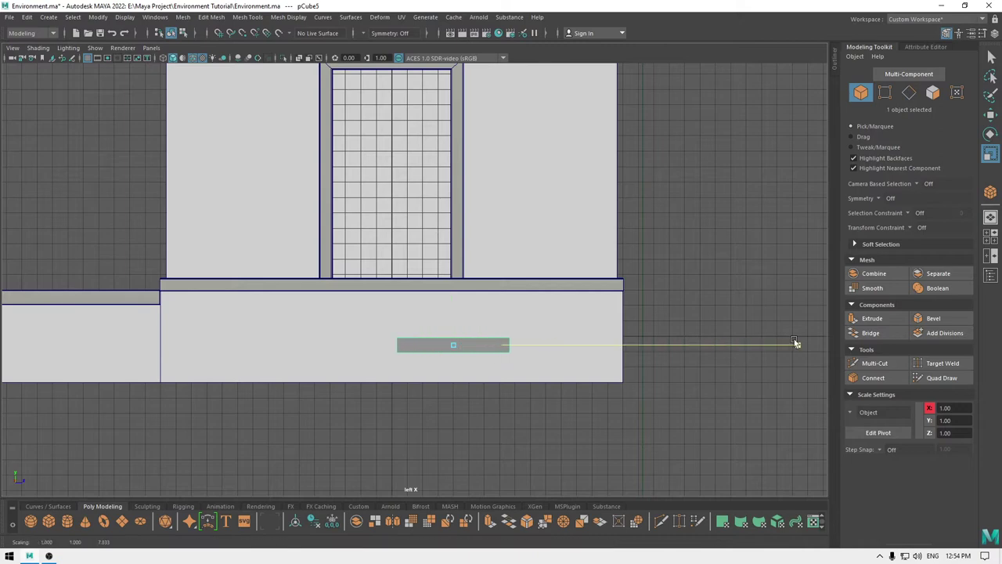
key(e)
key(r)
key(t)
key(r)
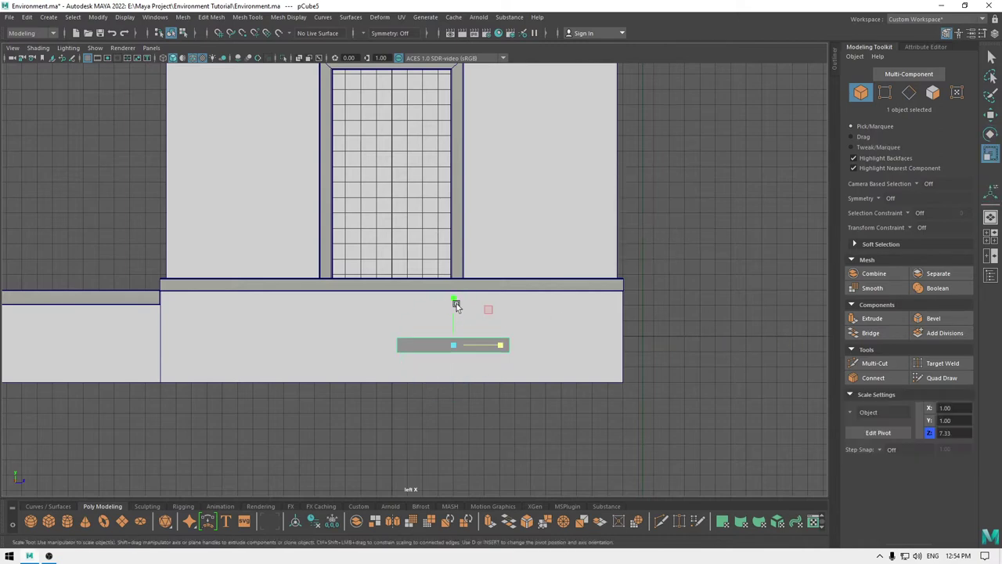
drag(458, 303, 457, 84)
Fit the block to the platform's height below the rim at about Y -0.03, and shift it to about Z 4.16
key(e)
click(457, 319)
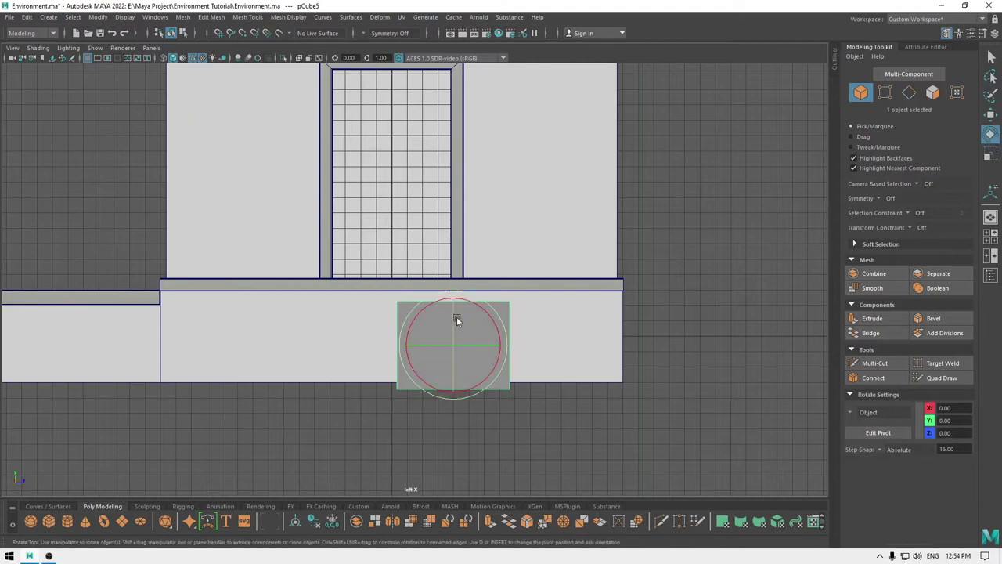
key(w)
drag(453, 295, 453, 287)
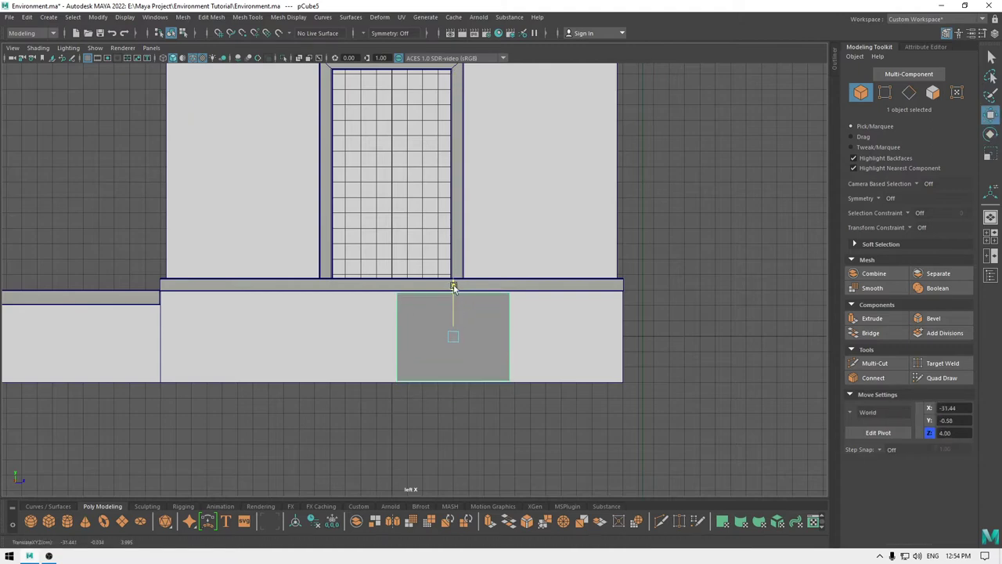
key(r)
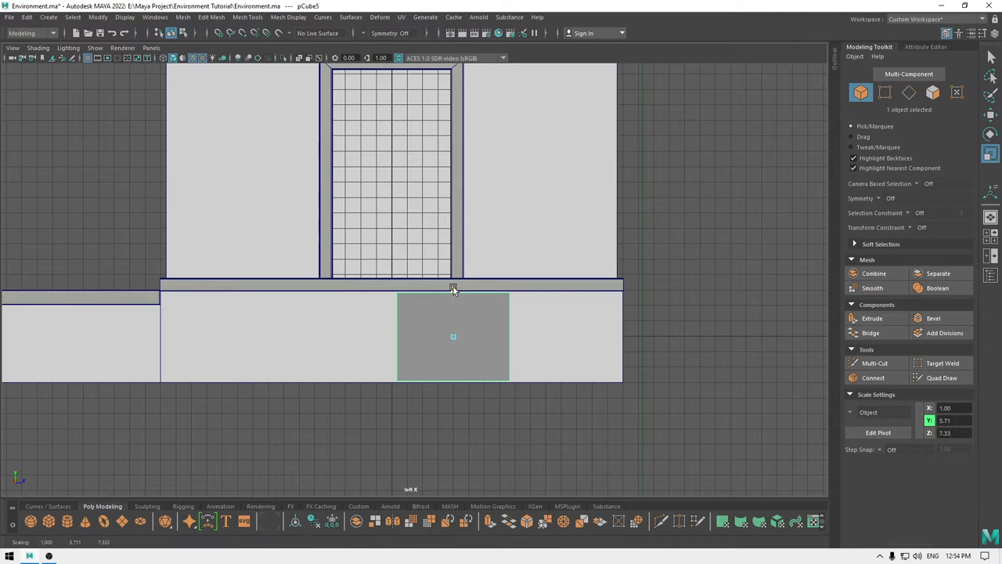
drag(453, 284, 454, 286)
key(w)
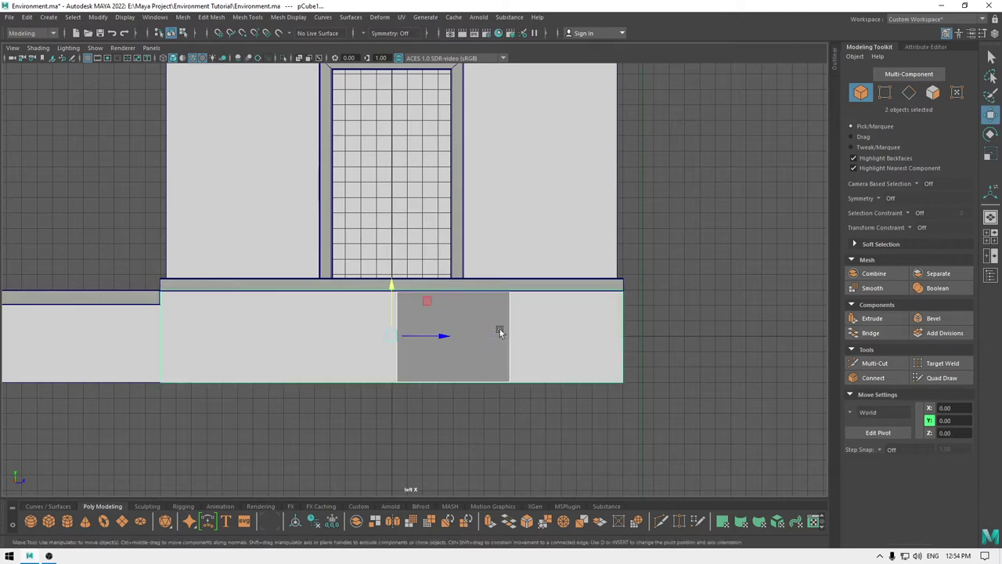
drag(504, 336, 508, 336)
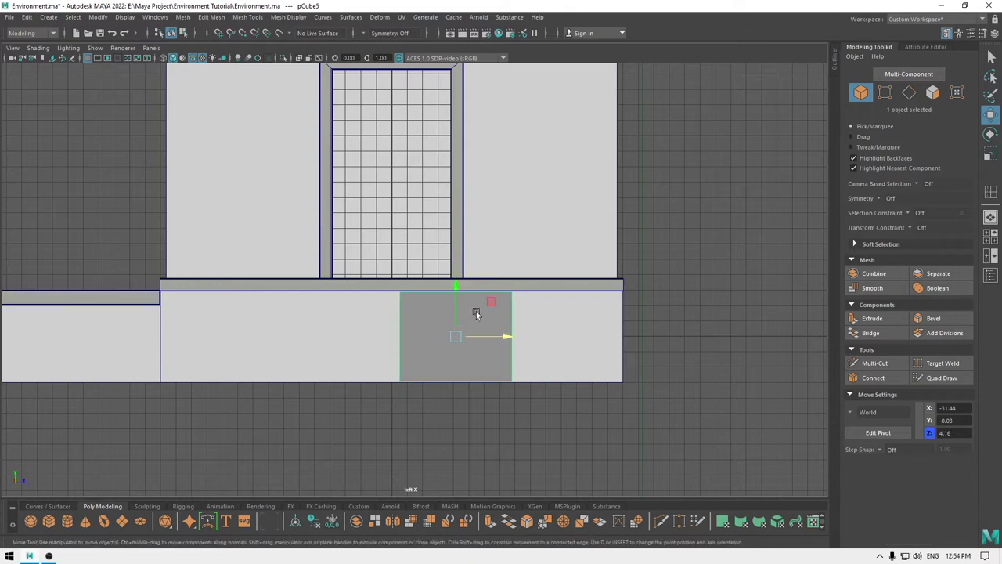
Divide the block's height with three evenly spaced horizontal edge loops using the Connect tool
shift+right_drag(476, 311, 458, 455)
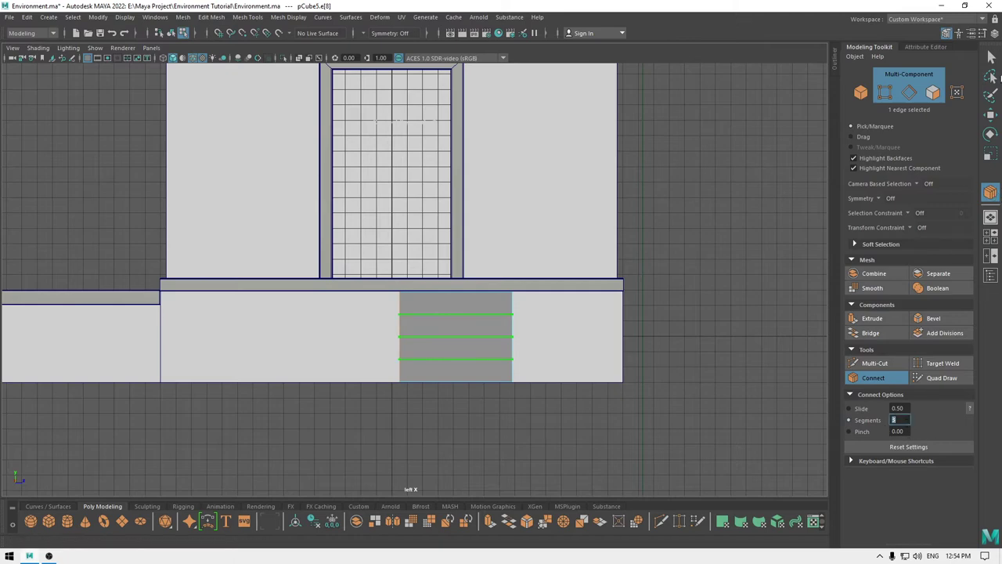
click(991, 115)
Extrude the lower three faces on the block's narrow end nearest the building front with a thickness of 3.36
right_drag(454, 330, 448, 295)
key(space)
drag(447, 294, 522, 313)
alt+right_drag(522, 314, 550, 414)
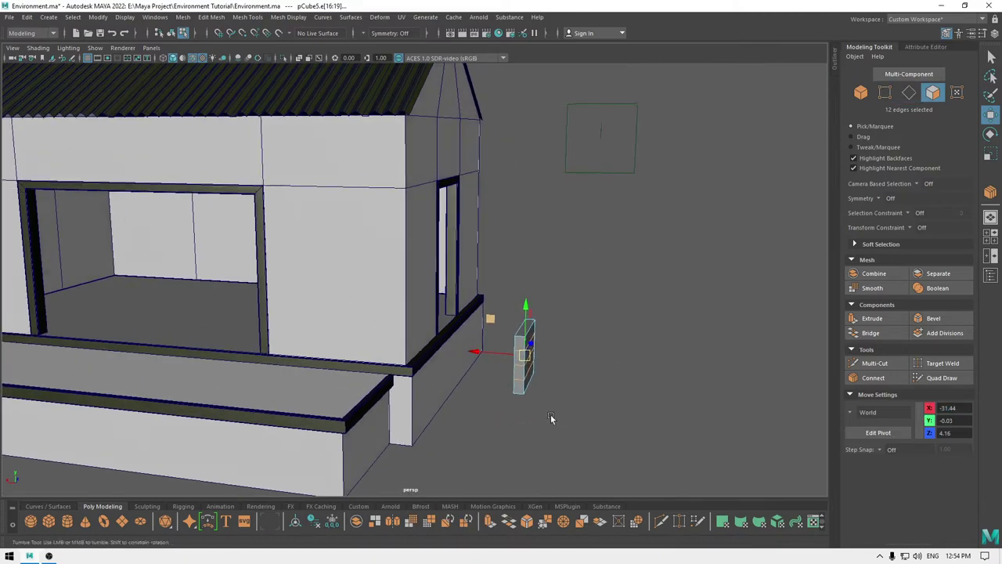
alt+drag(551, 414, 504, 376)
alt+right_drag(504, 375, 510, 382)
click(488, 316)
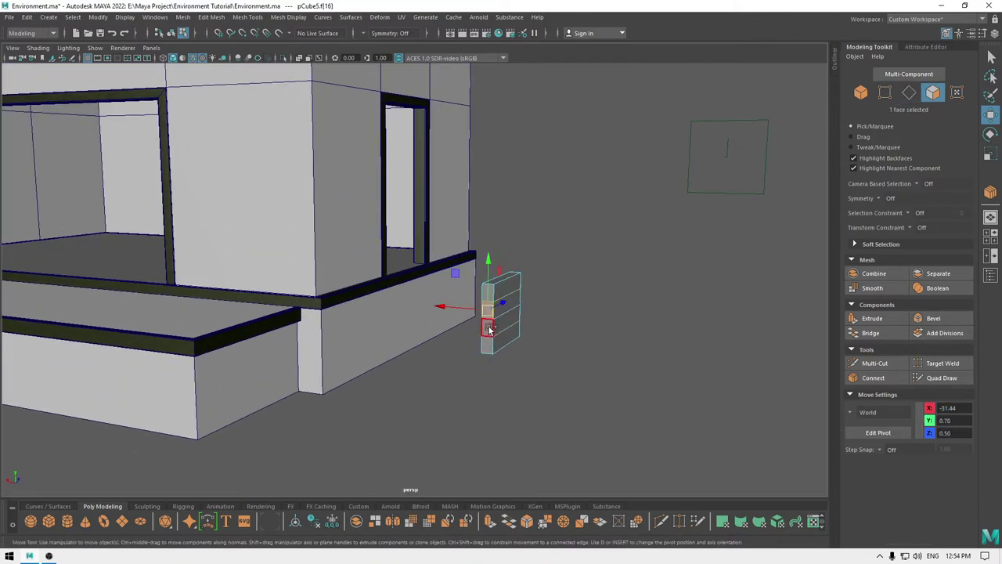
shift+click(488, 330)
shift+click(486, 347)
key(space)
drag(485, 348, 427, 337)
click(429, 335)
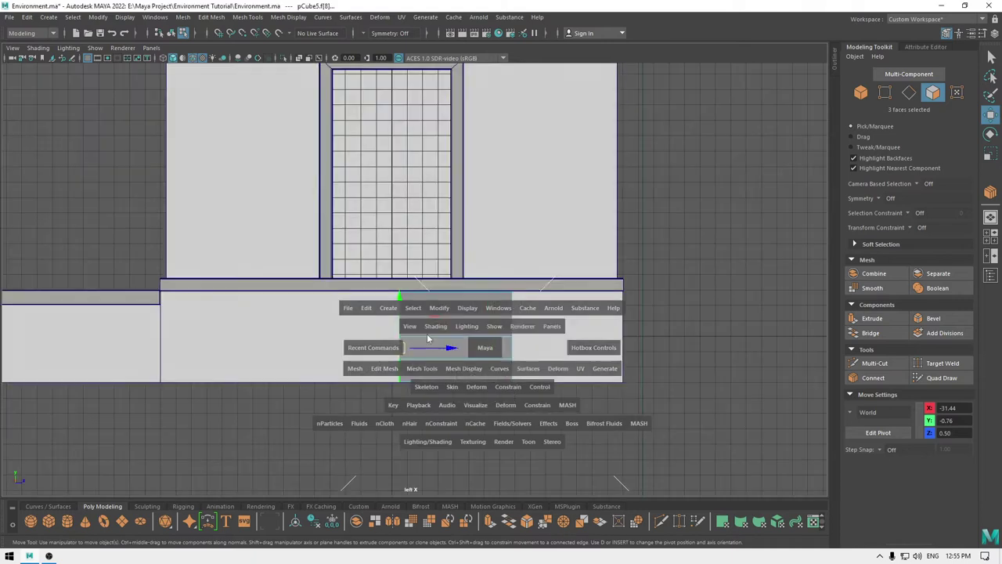
key(ctrl+e)
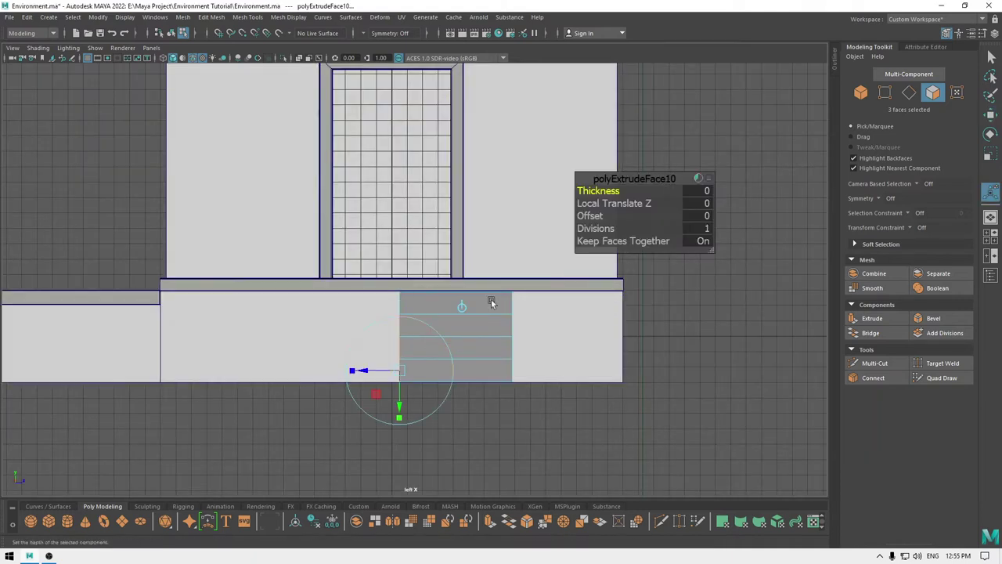
drag(608, 190, 774, 195)
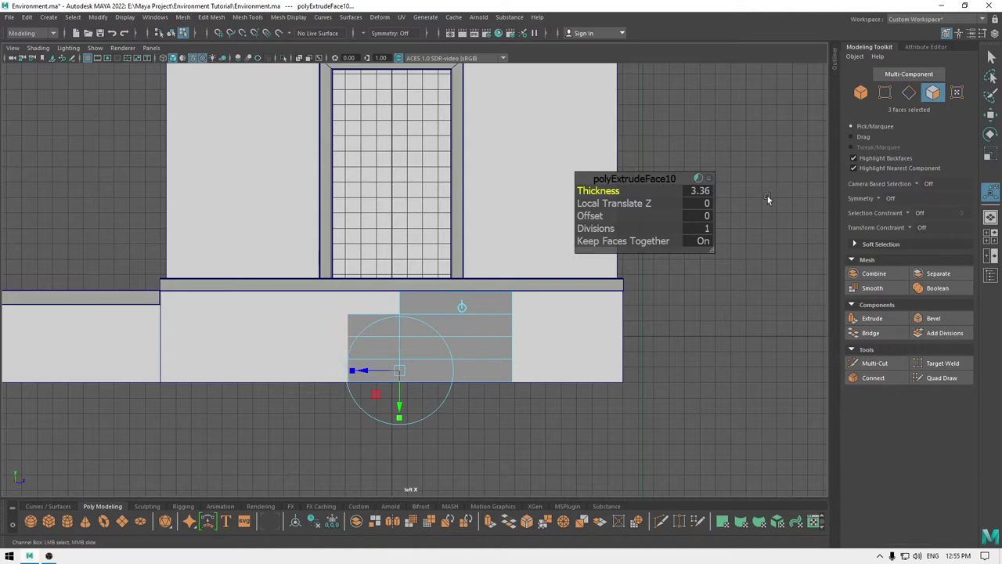
Extrude only the lower two of the extruded end faces to form the next step, out to about Z -5.95
key(w)
ctrl+drag(417, 329, 418, 329)
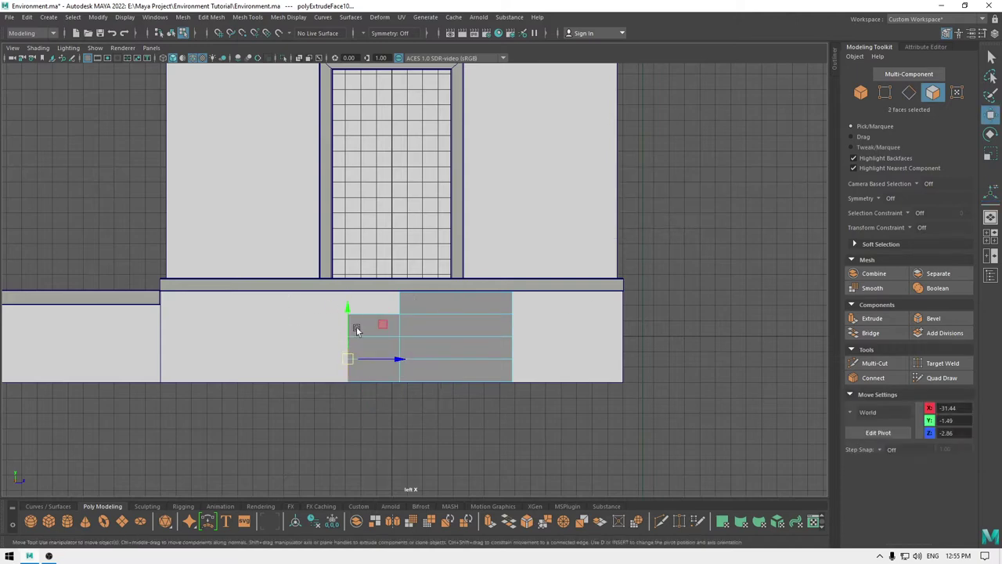
key(ctrl+e)
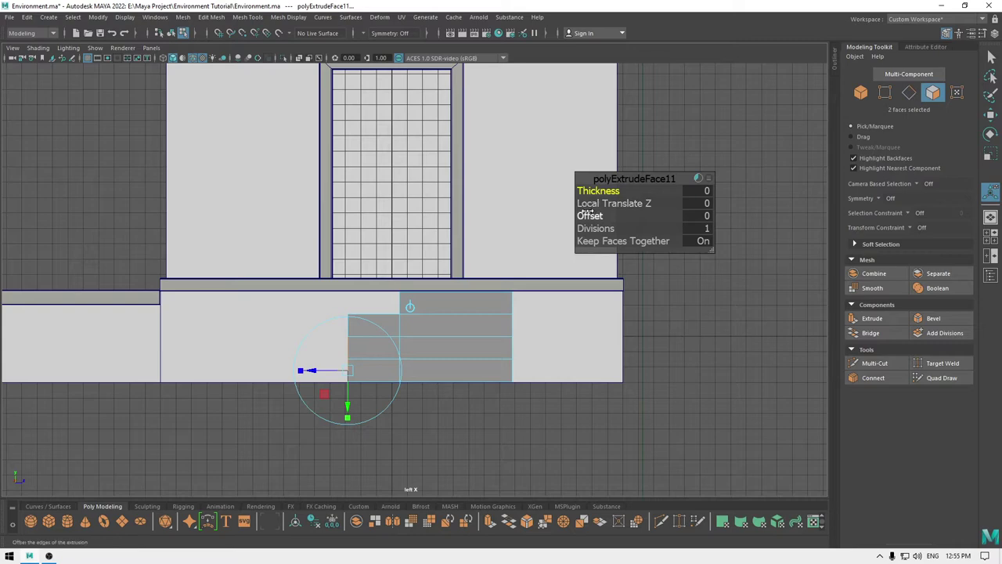
drag(582, 191, 688, 193)
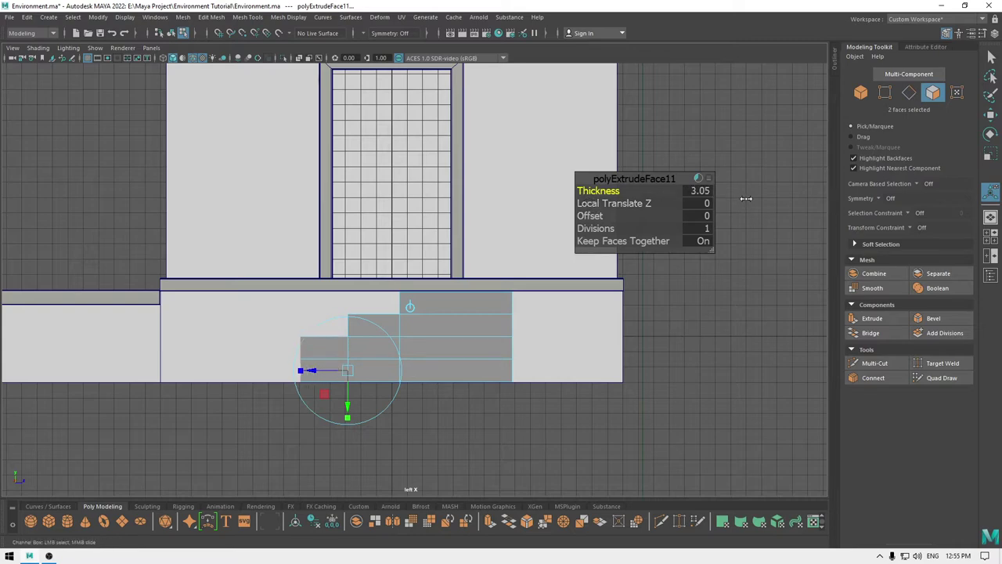
Extrude only the lowest end face to form the bottom step of the stair, out to about Z -9.37
key(w)
click(365, 340)
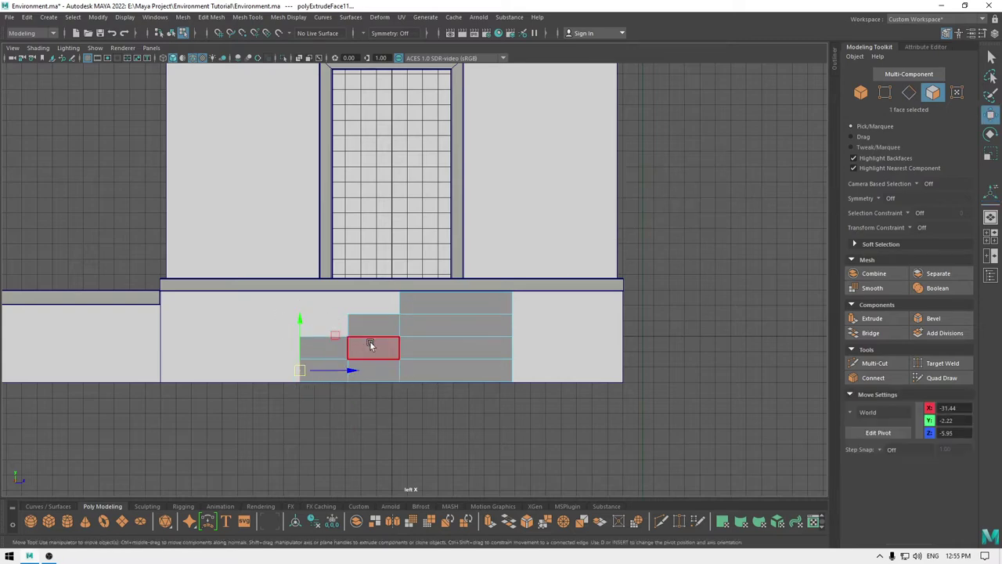
key(ctrl+e)
drag(595, 190, 751, 194)
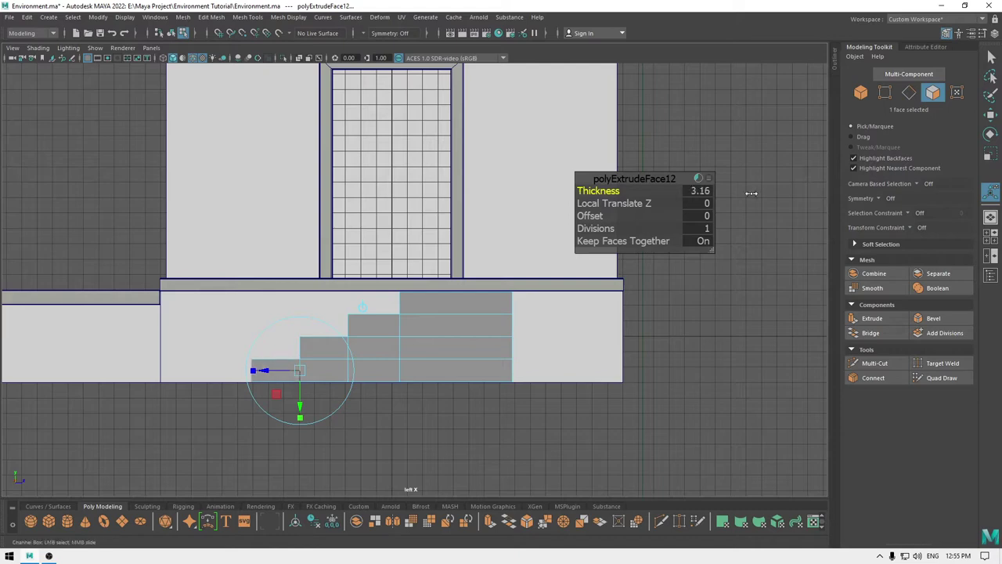
drag(478, 304, 468, 257)
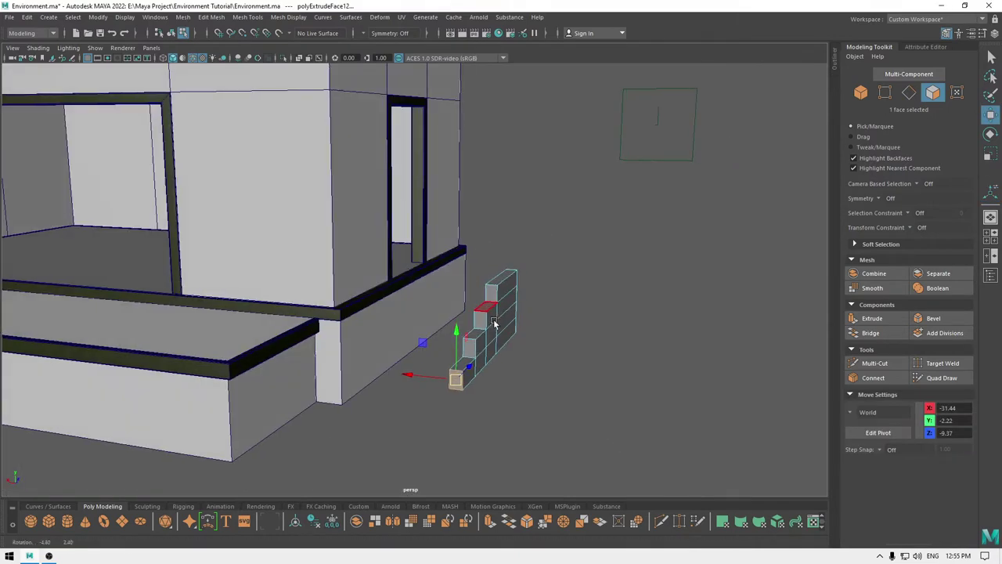
Scale the whole staircase along X to widen the steps to roughly the doorway platform's side
right_drag(495, 323, 542, 252)
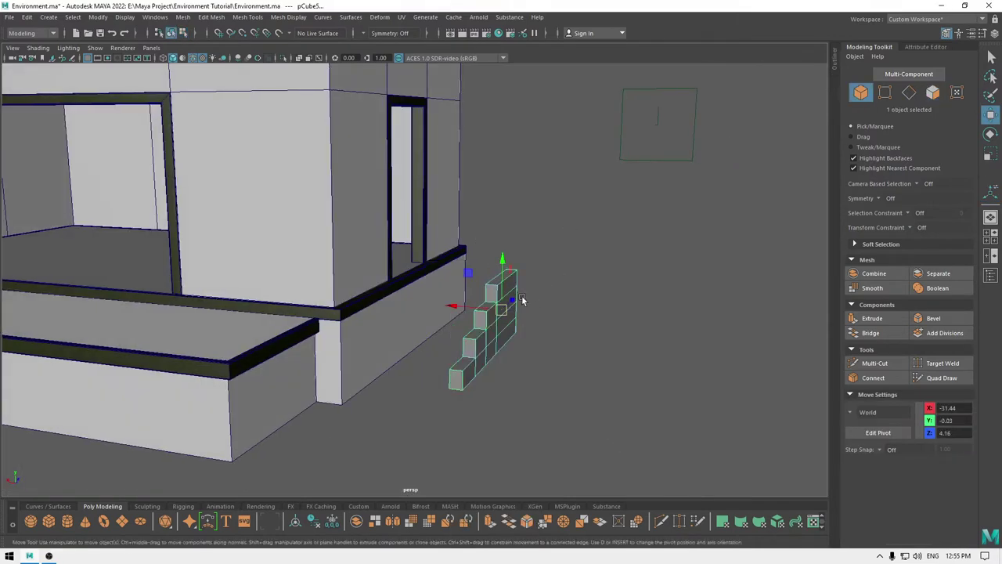
key(r)
drag(457, 309, 235, 273)
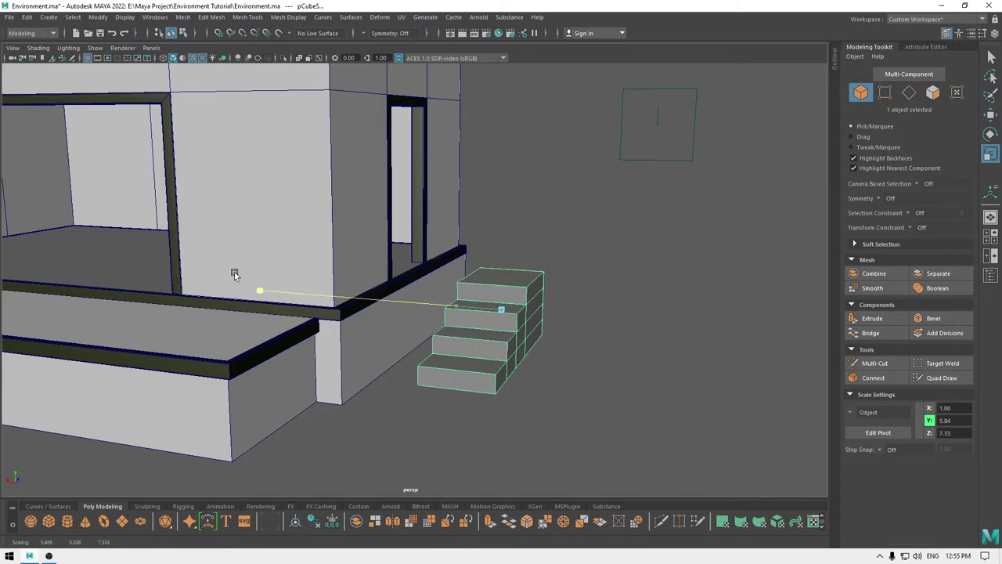
right_click(503, 289)
right_drag(504, 289, 450, 295)
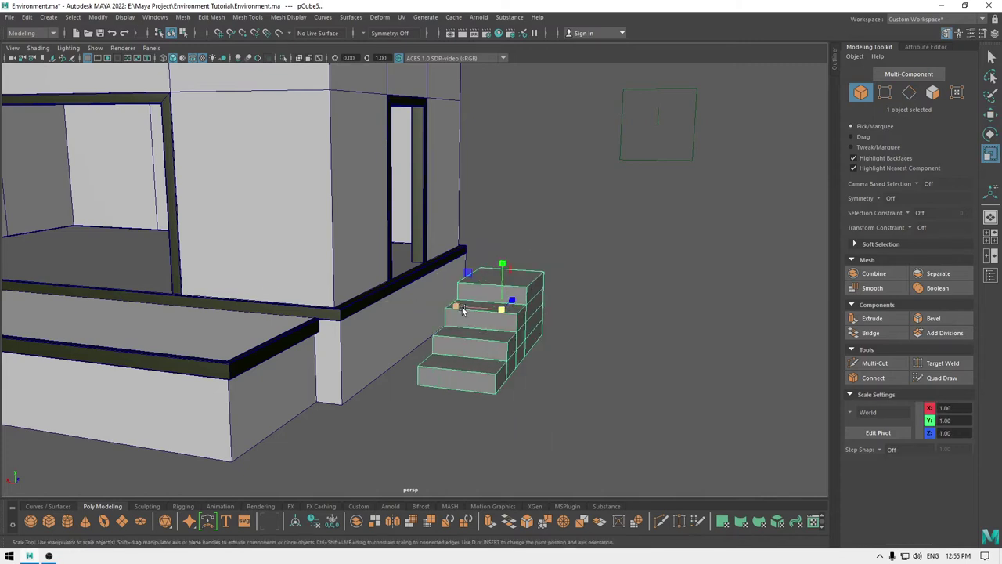
drag(462, 311, 401, 306)
Slide the staircase along X until it sits flush against the building's side base, at about X -29.87
key(w)
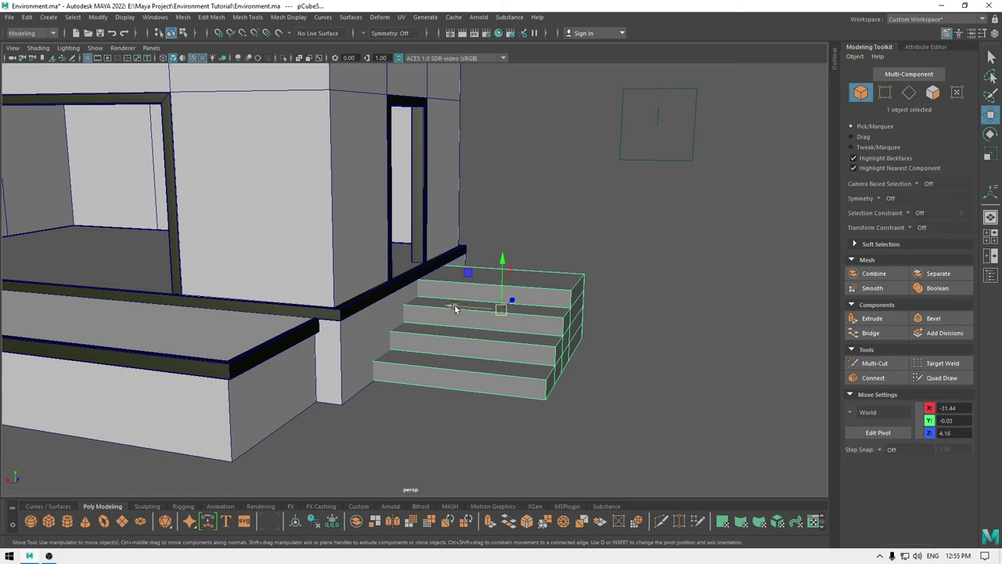
drag(481, 316, 408, 302)
key(ctrl+z)
key(r)
key(w)
key(space)
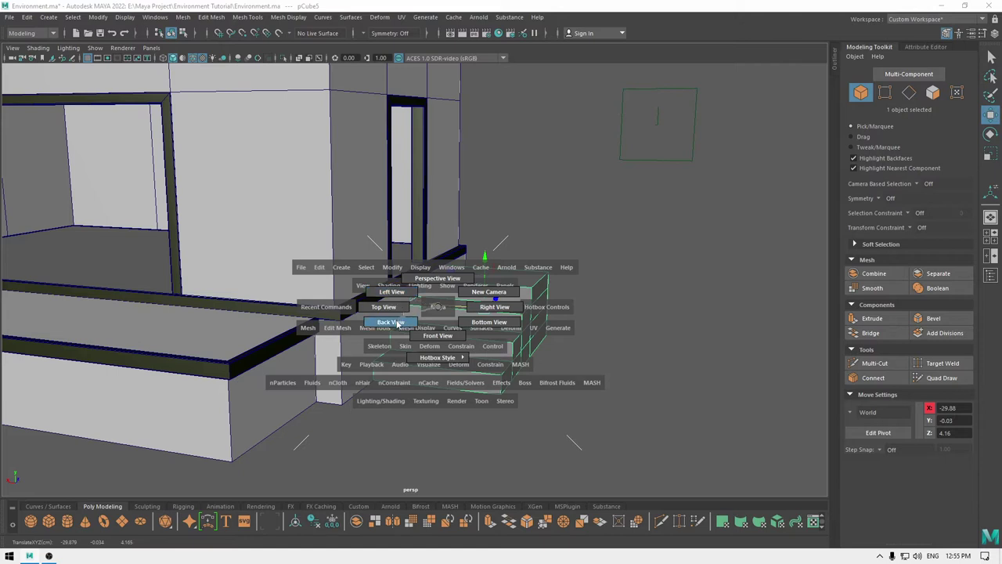
click(390, 321)
alt+middle_drag(424, 335, 427, 311)
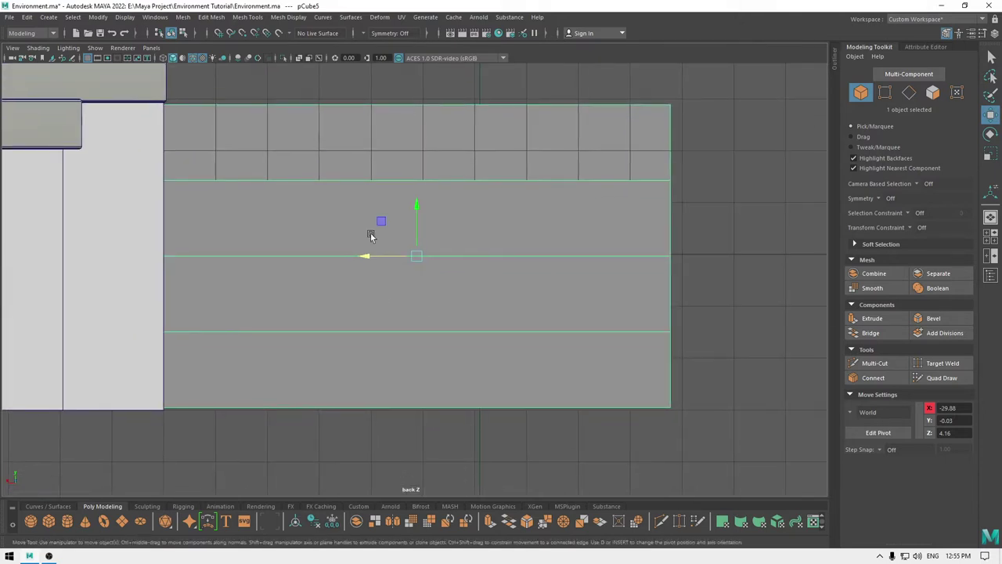
mouse_move(369, 257)
mouse_down()
mouse_move(381, 257)
mouse_move(367, 258)
mouse_move(373, 250)
mouse_up()
Deselect the staircase in the perspective view and save the scene
key(space)
mouse_move(372, 251)
alt+mouse_down()
mouse_move(381, 258)
mouse_move(369, 259)
alt+mouse_up()
alt+drag(609, 376, 517, 384)
click(581, 402)
alt+drag(551, 427, 657, 453)
alt+right_drag(657, 453, 534, 398)
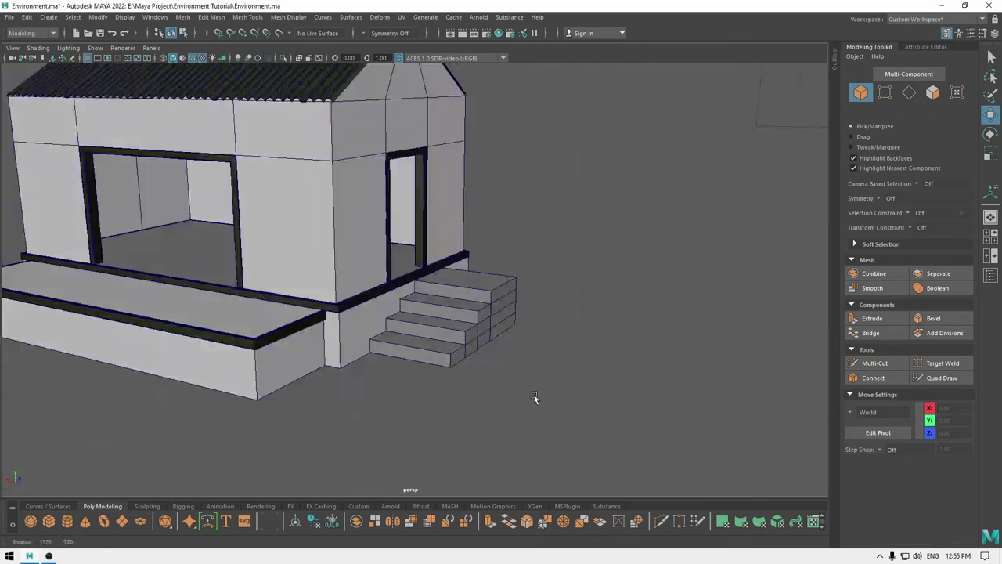
alt+drag(535, 398, 513, 394)
key(ctrl+s)
Assign the building's light wall material to the staircase and save the scene again
click(482, 308)
right_drag(483, 307, 570, 520)
click(569, 374)
alt+drag(569, 379, 558, 412)
key(ctrl+s)
alt+right_drag(558, 412, 479, 344)
alt+drag(479, 345, 510, 319)
Slide the staircase along Z to about 1.15 so it lines up with the side doorway, and save
click(190, 59)
mouse_move(388, 209)
alt+mouse_down()
mouse_move(337, 233)
mouse_move(393, 196)
mouse_move(436, 299)
mouse_move(469, 306)
mouse_move(495, 335)
mouse_move(411, 326)
mouse_move(486, 324)
mouse_move(426, 343)
mouse_move(477, 376)
mouse_move(521, 379)
mouse_move(473, 380)
mouse_move(458, 337)
alt+mouse_up()
click(460, 377)
key(space)
click(510, 380)
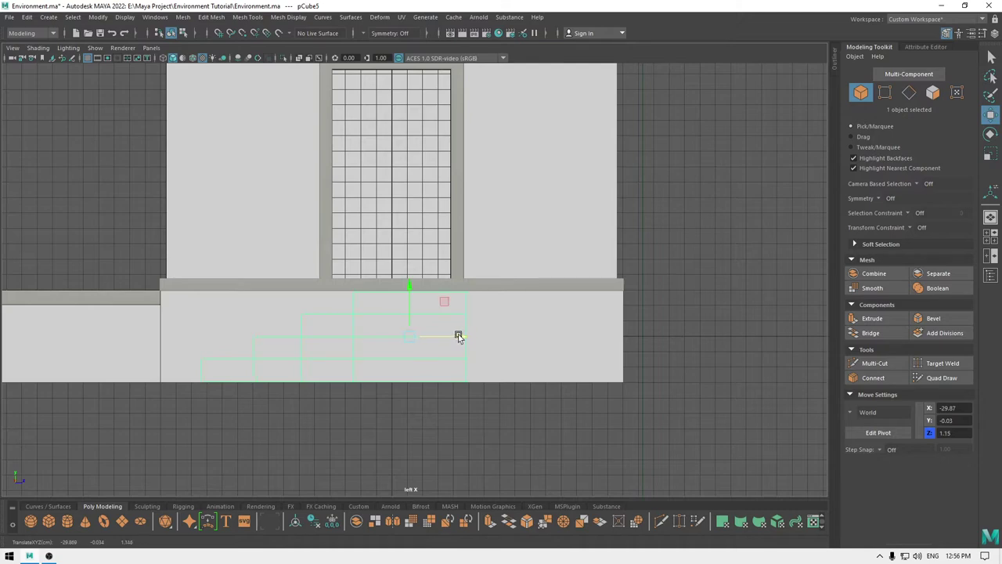
key(space)
drag(459, 336, 494, 365)
click(533, 389)
alt+drag(429, 356, 510, 377)
key(ctrl+s)
Examine the building and staircase from several angles with the wireframe overlay turned back on
alt+drag(467, 351, 351, 208)
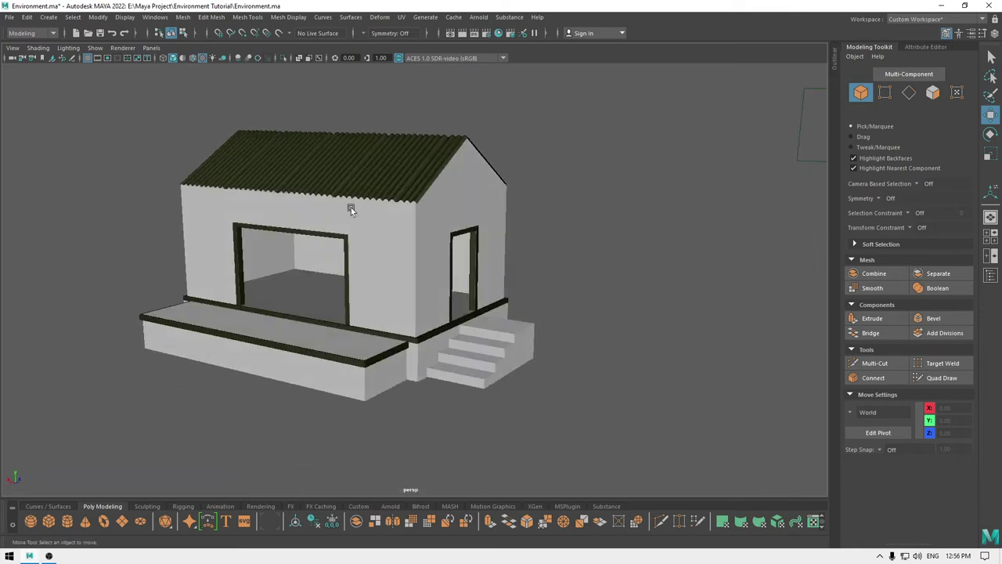
click(194, 58)
mouse_move(599, 306)
alt+mouse_down()
mouse_move(534, 317)
mouse_move(553, 318)
mouse_move(579, 367)
alt+mouse_up()
scroll(552, 318, up, 2)
alt+middle_drag(580, 367, 468, 294)
alt+drag(435, 308, 512, 288)
scroll(548, 289, up, 1)
alt+middle_drag(631, 289, 676, 346)
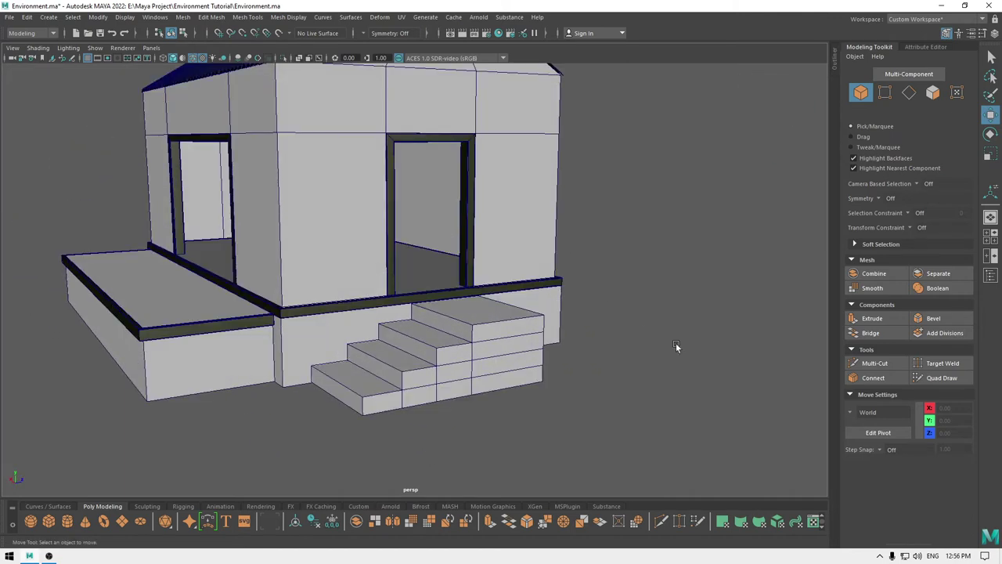
alt+drag(619, 333, 678, 349)
alt+drag(618, 270, 651, 289)
Create a polygon cylinder and move it above the top of the staircase, to about X -28.81, Y 5.69
shift+right_click(616, 222)
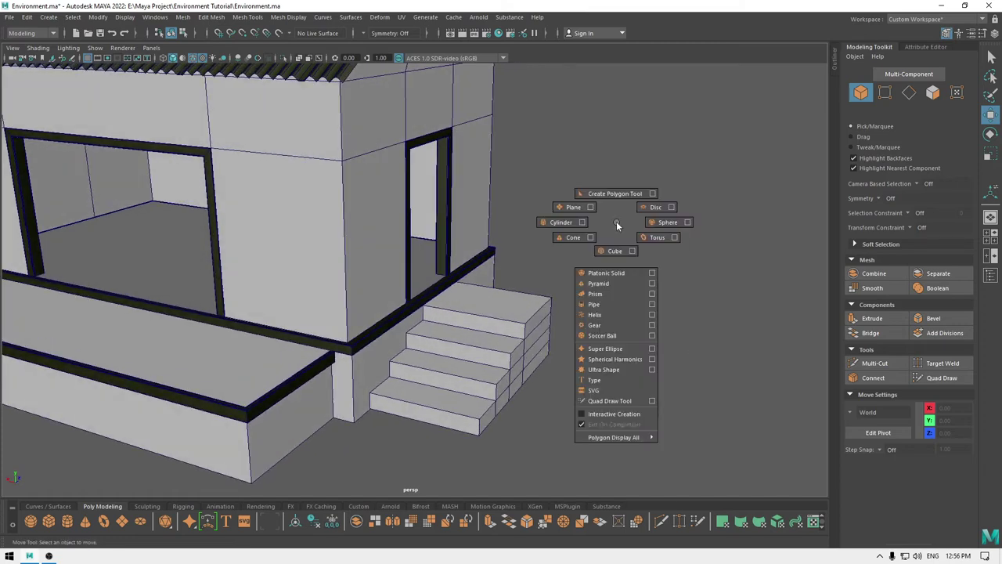
shift+right_drag(616, 223, 563, 223)
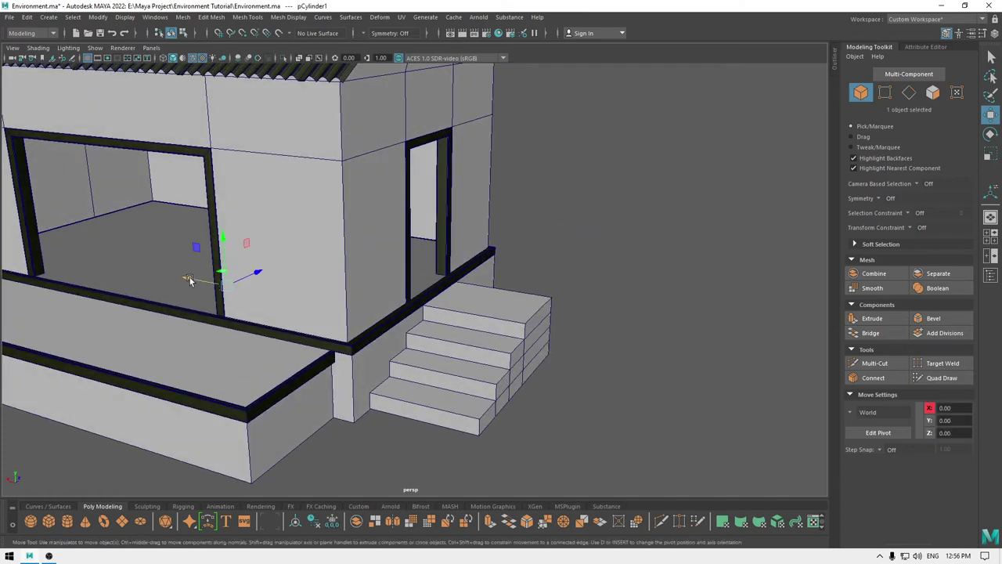
drag(190, 280, 440, 326)
drag(470, 284, 418, 244)
key(space)
scroll(480, 326, down, 5)
alt+middle_drag(454, 216, 440, 340)
scroll(449, 397, up, 2)
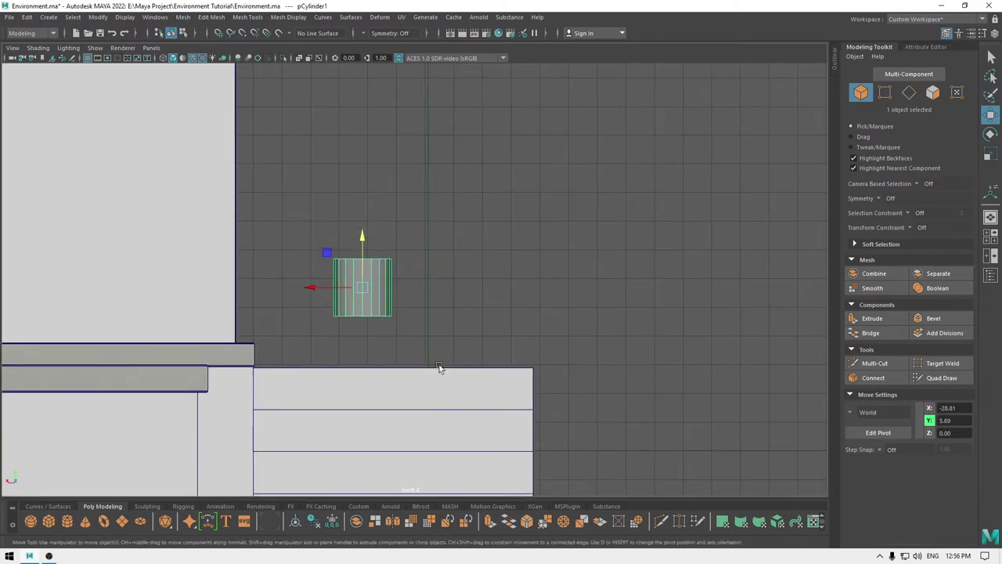
Rotate the cylinder to lie horizontally along the X axis and set its radius to 0.15
key(e)
drag(415, 300, 358, 341)
key(t)
drag(586, 193, 712, 207)
click(704, 193)
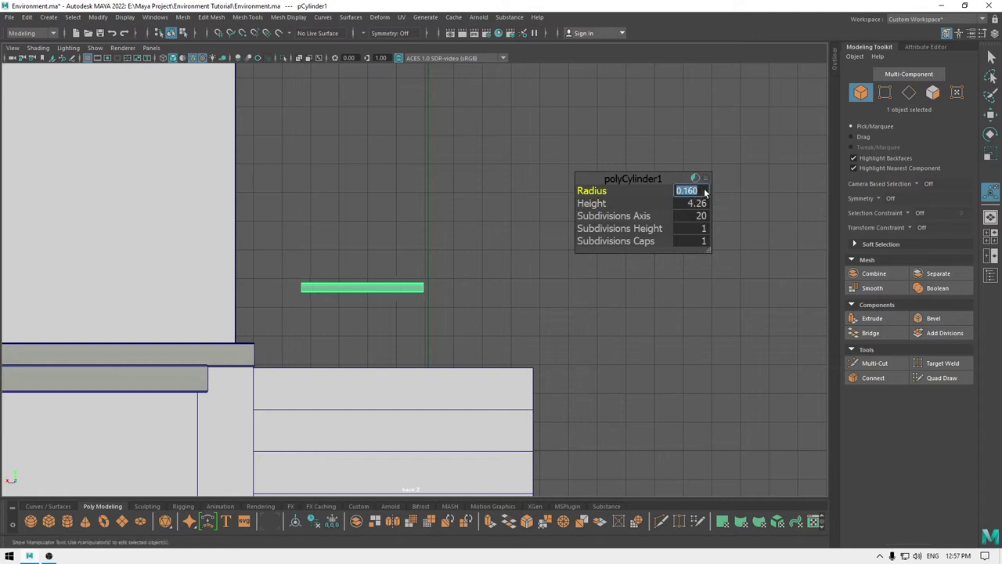
text(0.15)
key(Return)
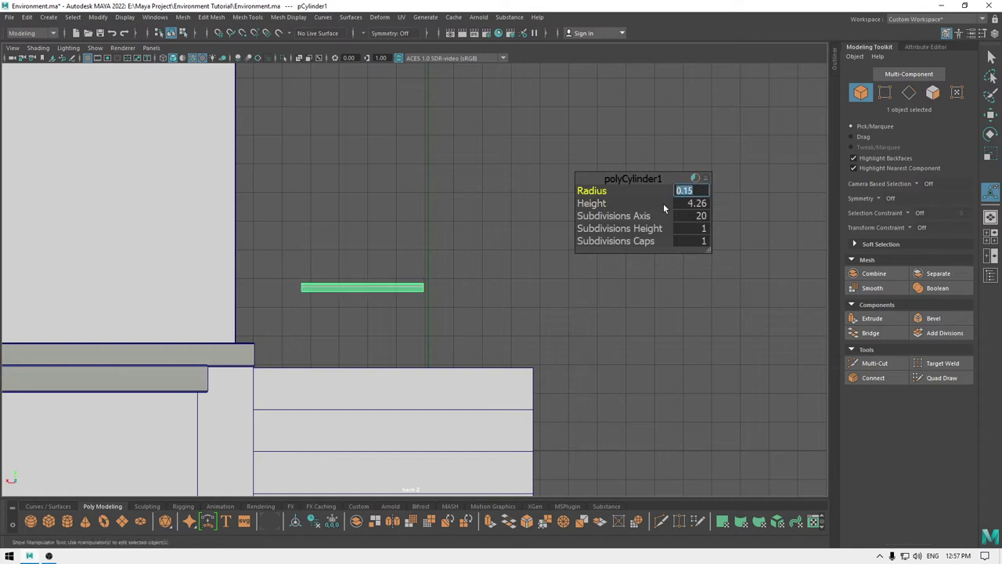
Lengthen the cylinder to a height of 8.5 and move it to about X -29.54, Y 8.51
drag(589, 204, 771, 218)
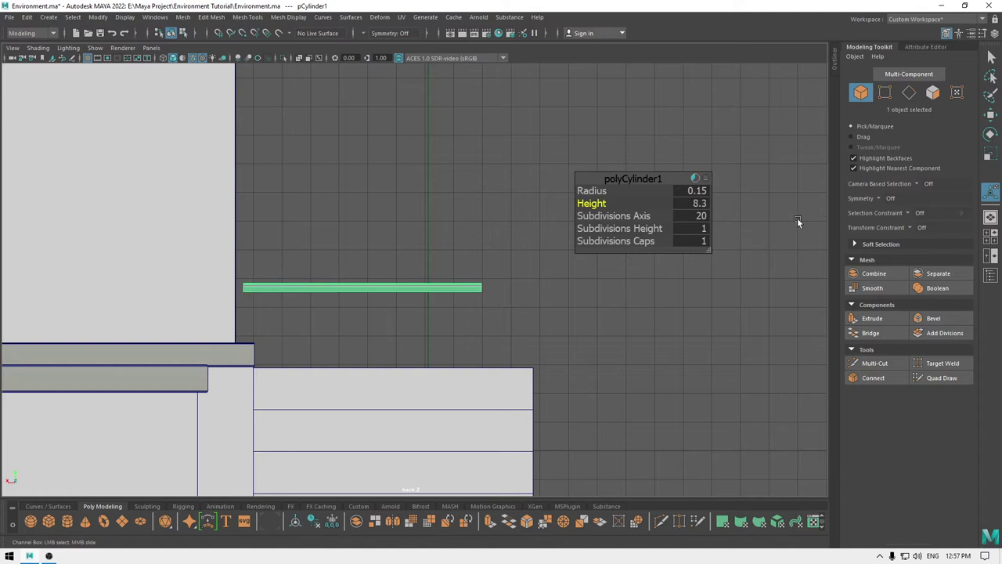
key(w)
drag(363, 237, 380, 153)
drag(307, 208, 341, 212)
key(t)
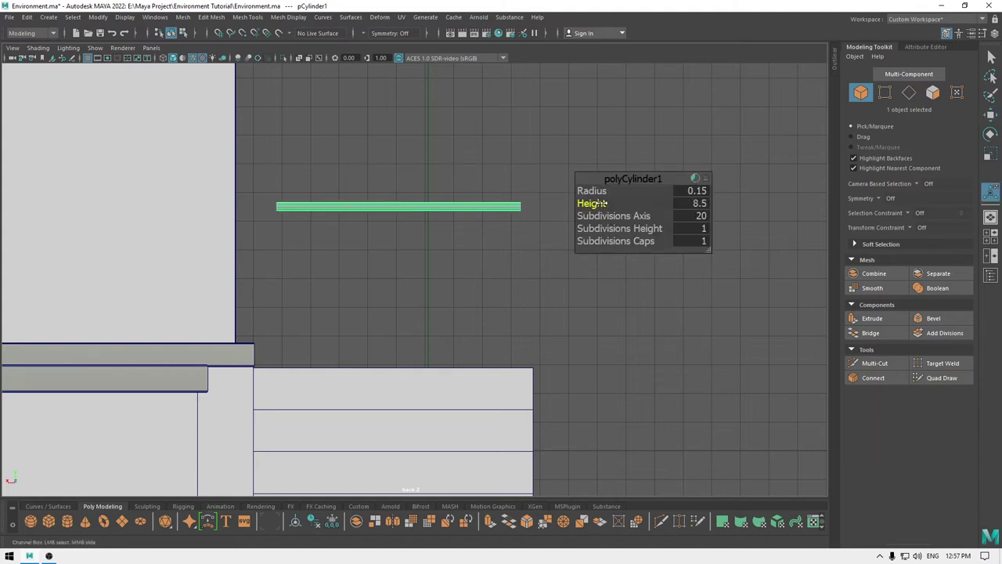
key(w)
drag(353, 205, 336, 204)
Set the cylinder's axis subdivisions to 10
key(t)
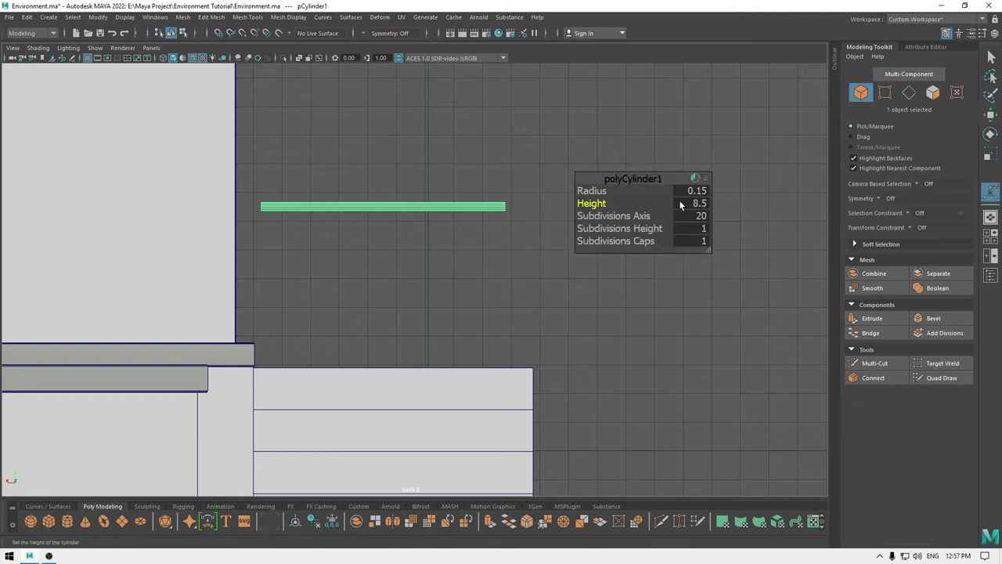
click(700, 218)
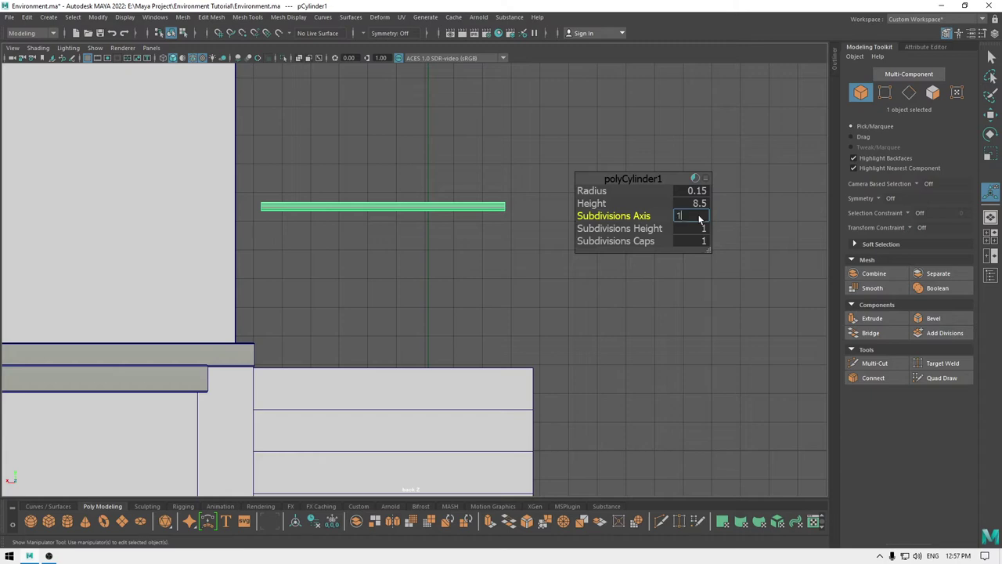
text(10)
key(Return)
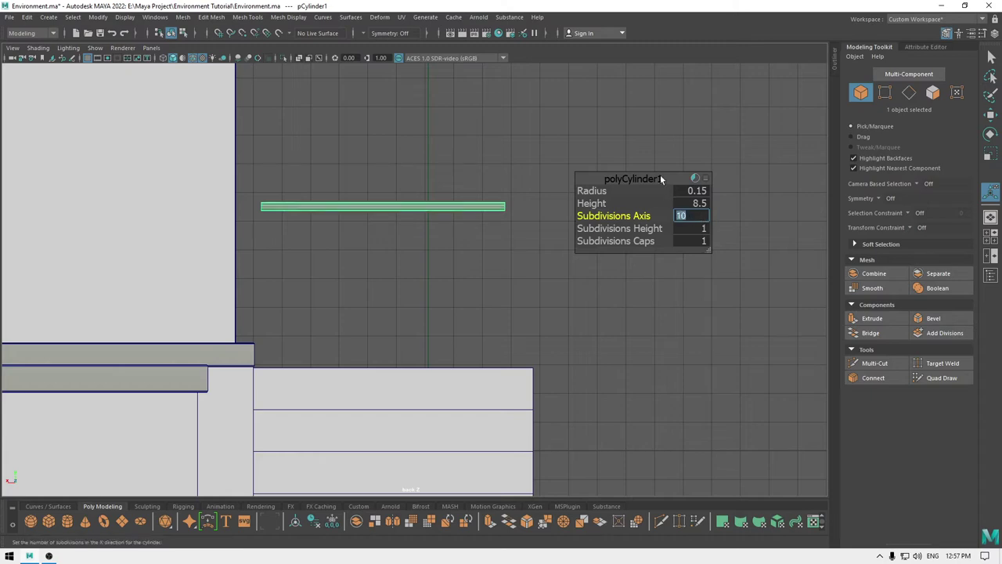
click(660, 178)
key(w)
Set the horizontal cylinder's axis subdivisions to 12
key(space)
drag(659, 176, 637, 117)
alt+drag(601, 196, 565, 208)
click(554, 252)
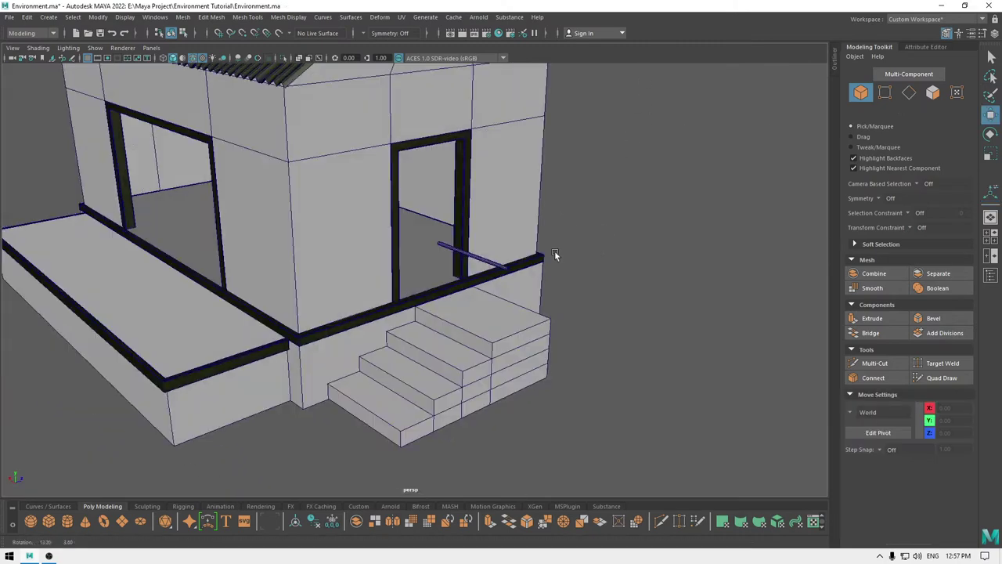
alt+drag(554, 251, 470, 297)
alt+right_drag(469, 297, 549, 417)
click(454, 350)
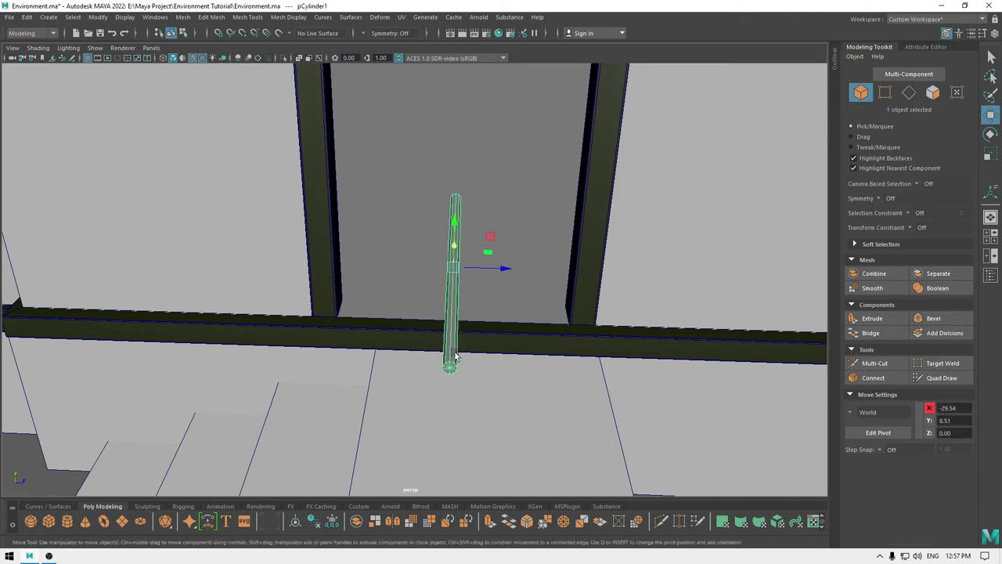
key(t)
click(681, 215)
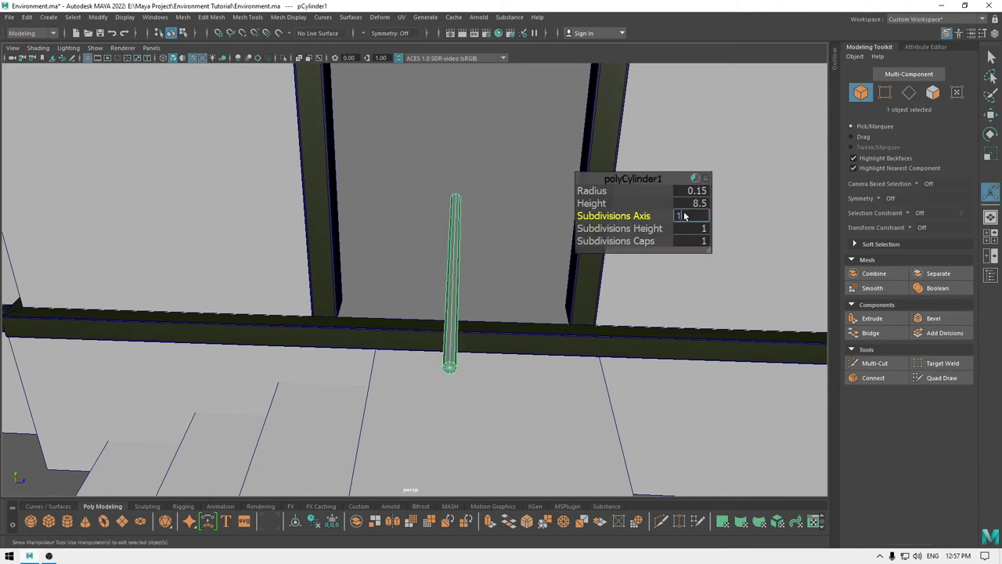
key(Return)
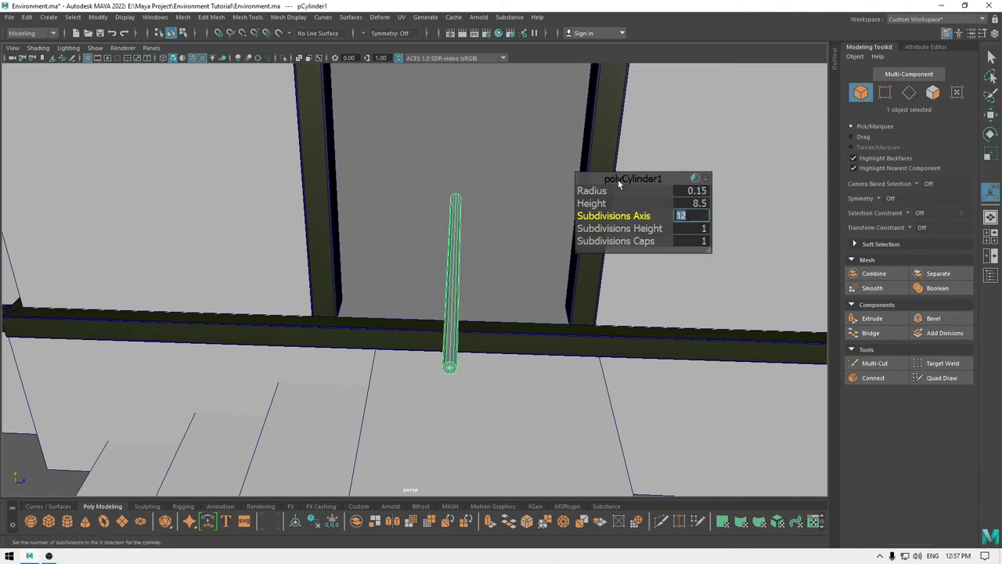
click(618, 179)
key(w)
Move the cylinder along Z toward the landing's far edge in the top view, to about Z 4.16
alt+drag(651, 263, 672, 303)
alt+right_drag(672, 303, 539, 197)
key(space)
click(538, 198)
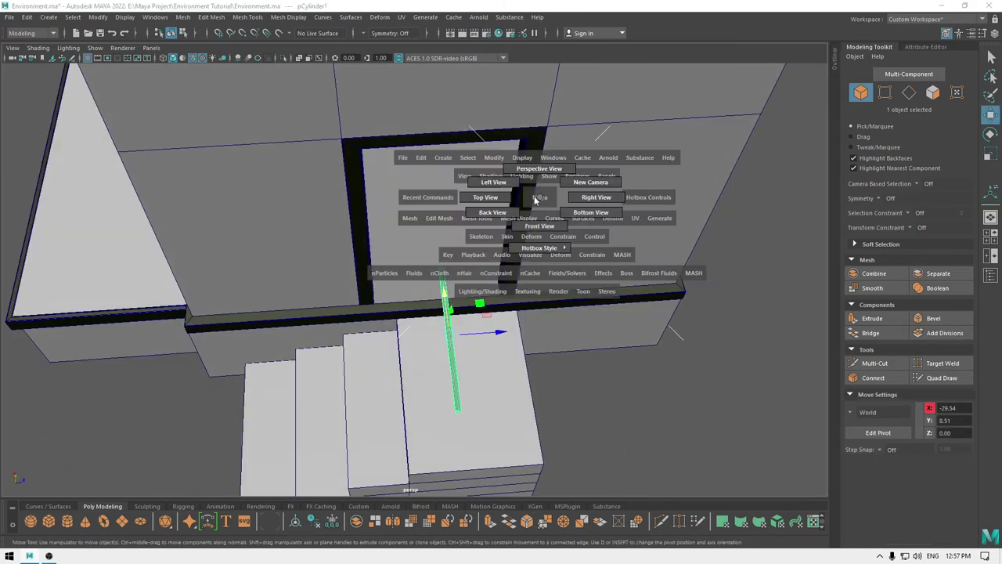
drag(535, 200, 486, 198)
alt+middle_drag(248, 358, 545, 380)
scroll(405, 283, up, 2)
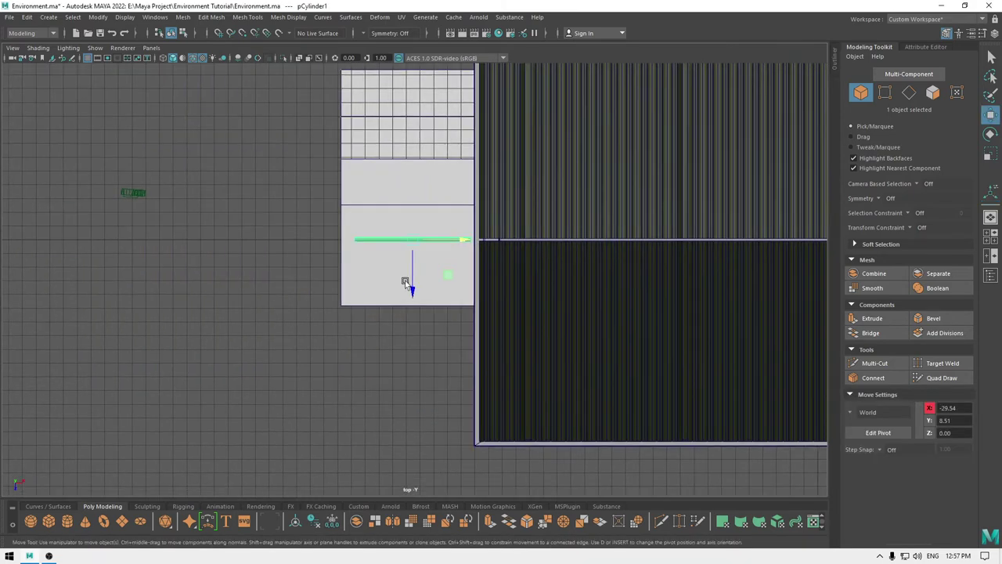
drag(405, 292, 403, 352)
Extend the cylinder's height to about 9.1 and shift it along X to about -29.75 to span the landing
key(t)
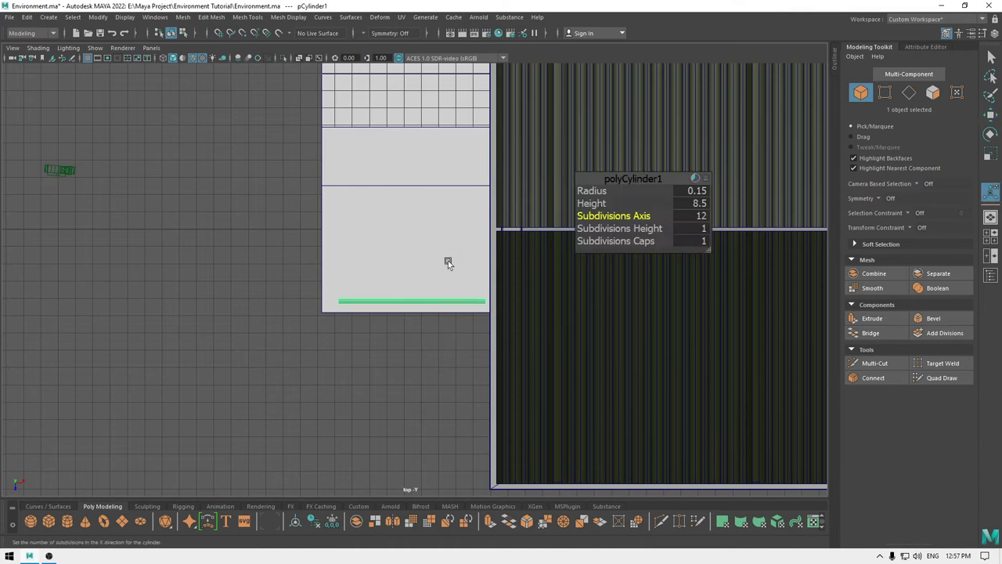
drag(600, 203, 615, 203)
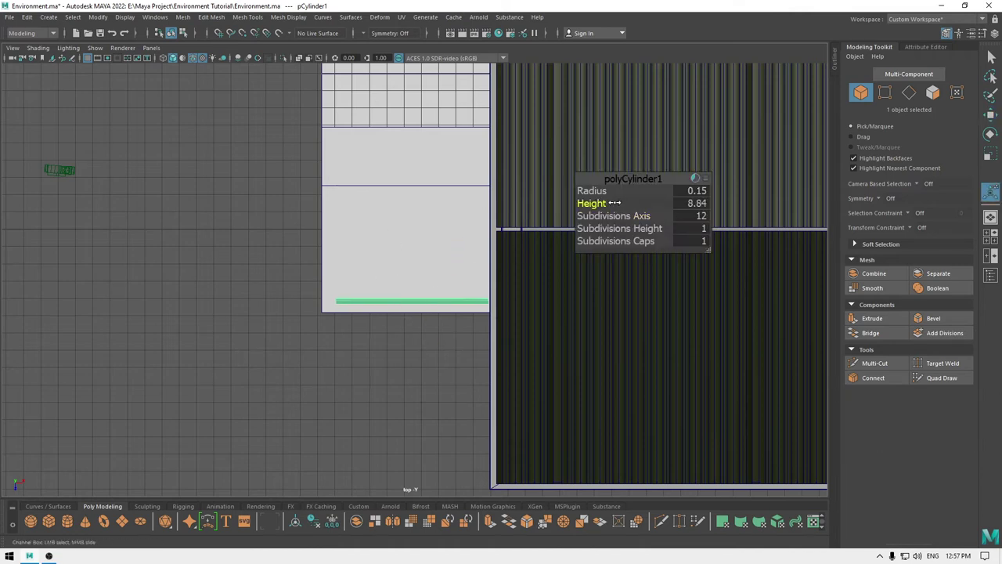
key(w)
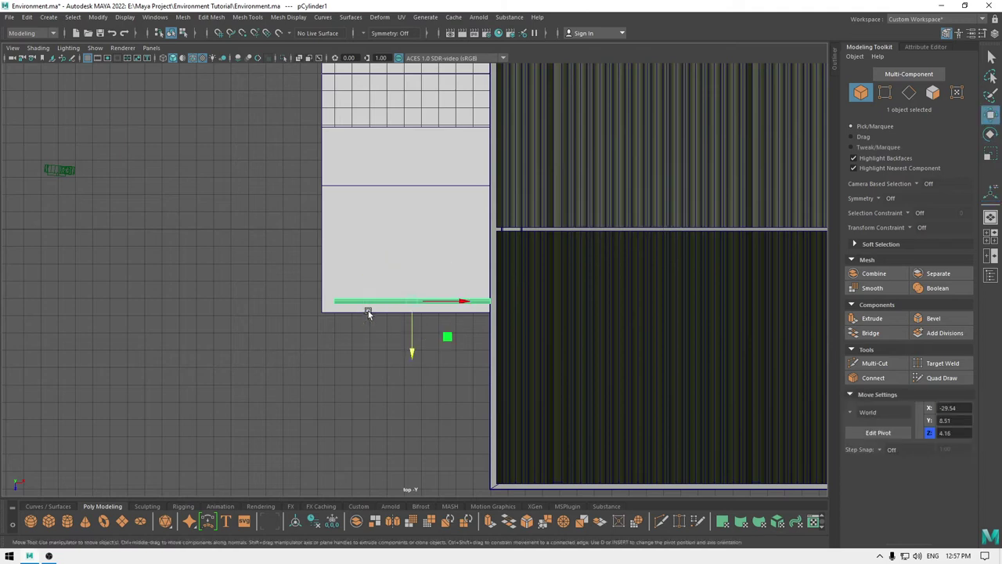
drag(443, 303, 454, 302)
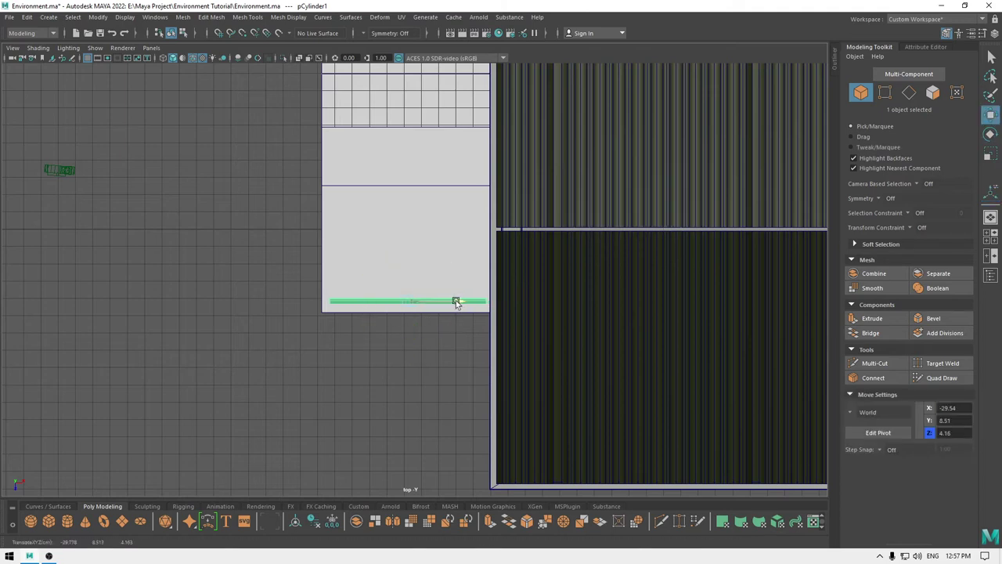
key(t)
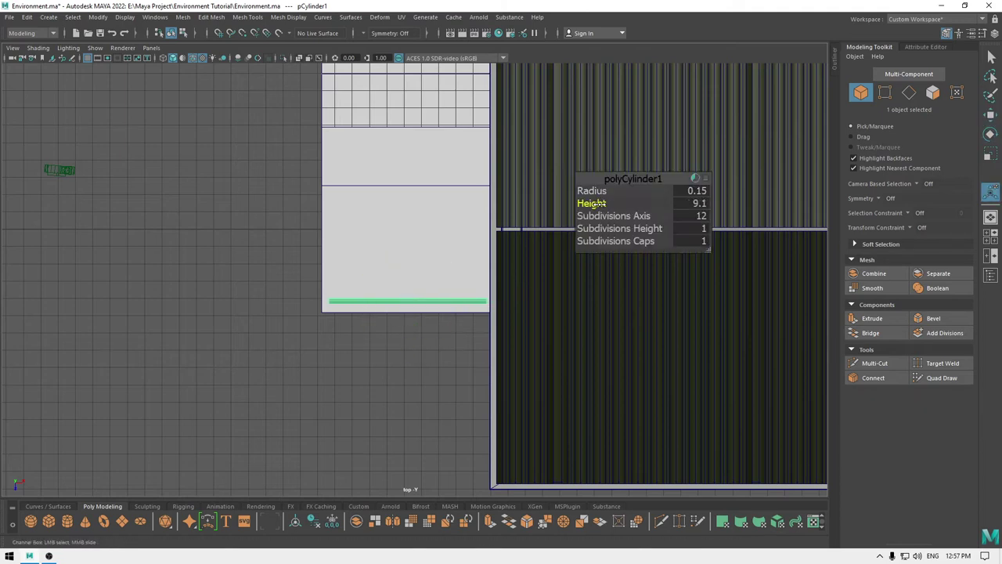
key(w)
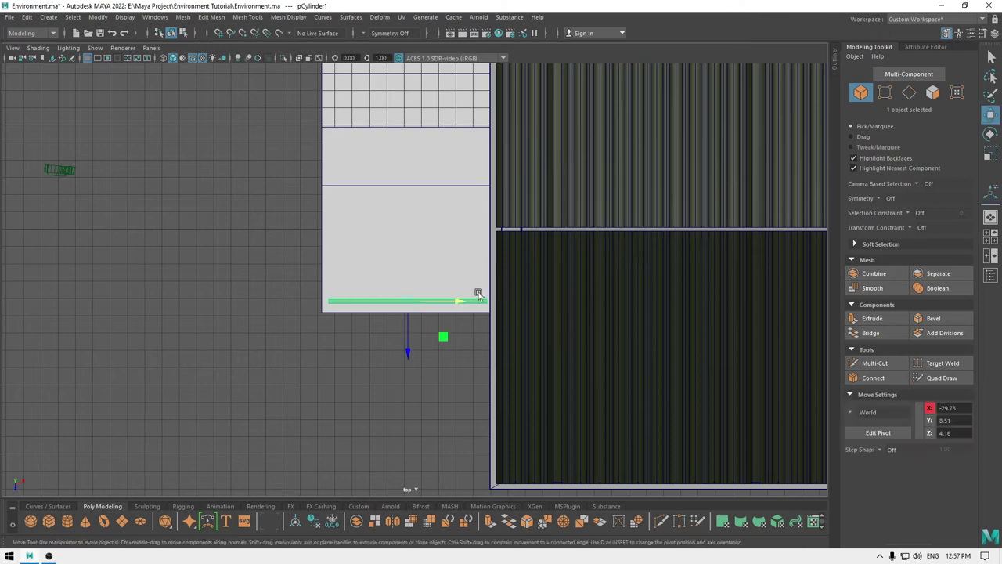
drag(460, 303, 461, 304)
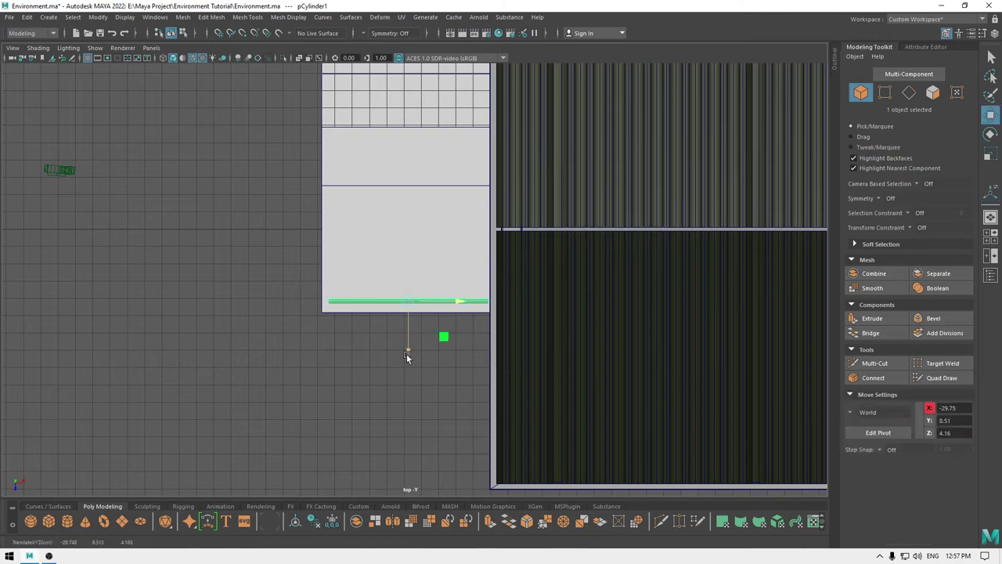
Nudge the railing cylinder to about Z 4.22 and lower it to about Y 7.54 above the landing
drag(406, 355, 389, 251)
key(space)
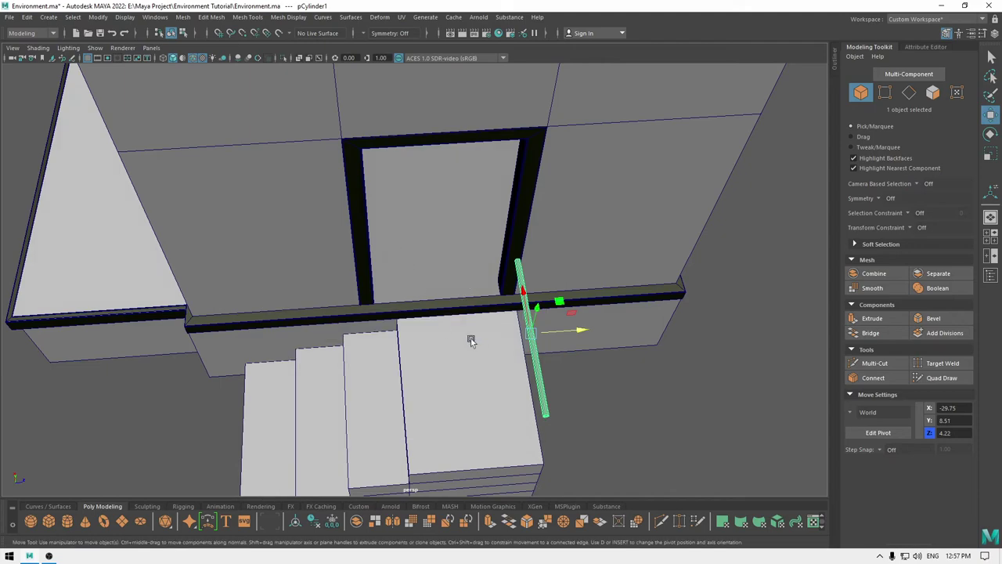
alt+drag(471, 337, 473, 288)
drag(535, 169, 532, 187)
alt+drag(527, 257, 583, 290)
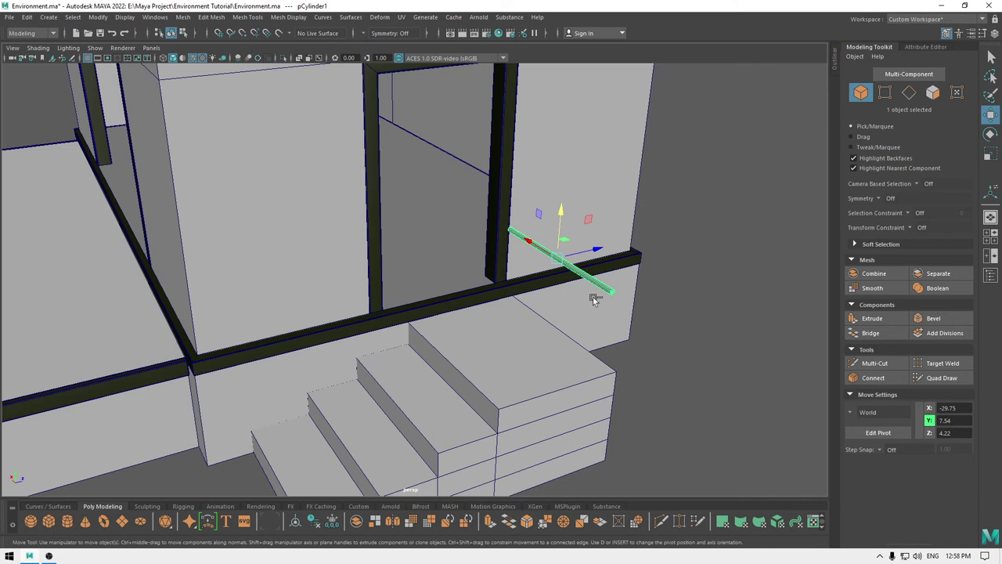
Duplicate the landing railing cylinder, rotate the copy 90° in the top view, and move it to about X -34.30, Z -0.97
key(space)
drag(592, 250, 526, 253)
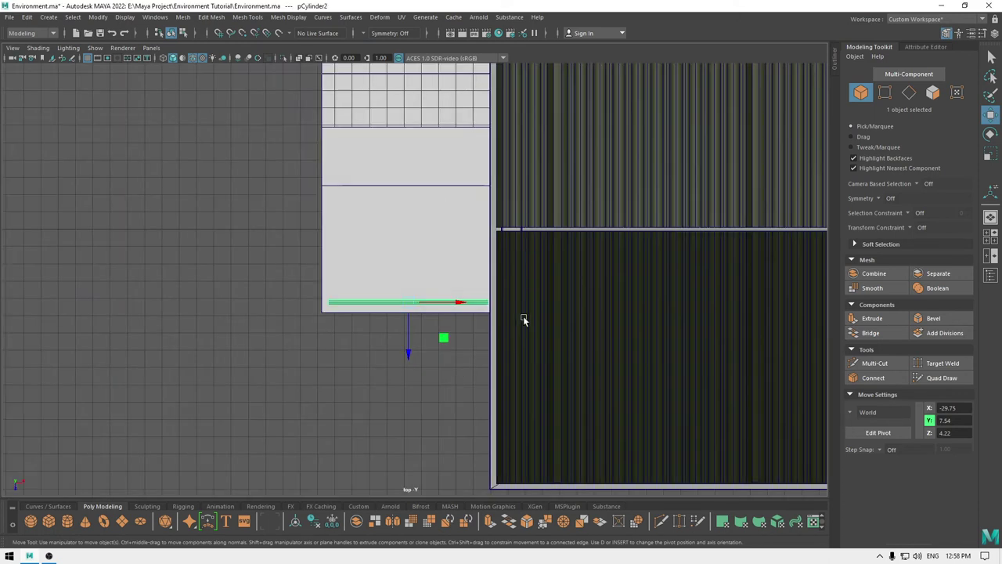
key(e)
drag(449, 340, 372, 388)
key(w)
drag(446, 309, 374, 311)
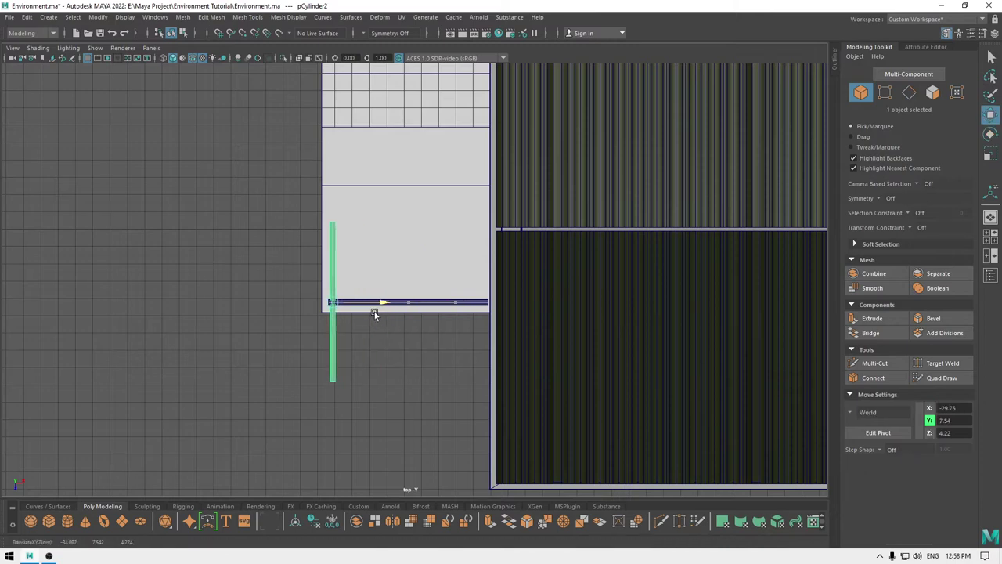
drag(331, 352, 326, 280)
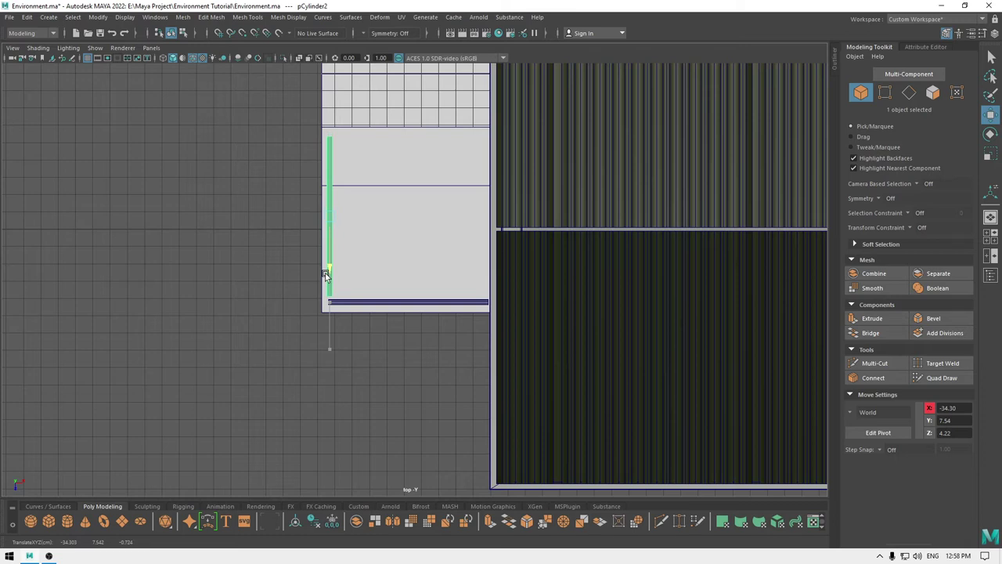
drag(324, 269, 325, 268)
Shorten the rotated rail along Z and slide it back to fit the landing's outer side edge
key(r)
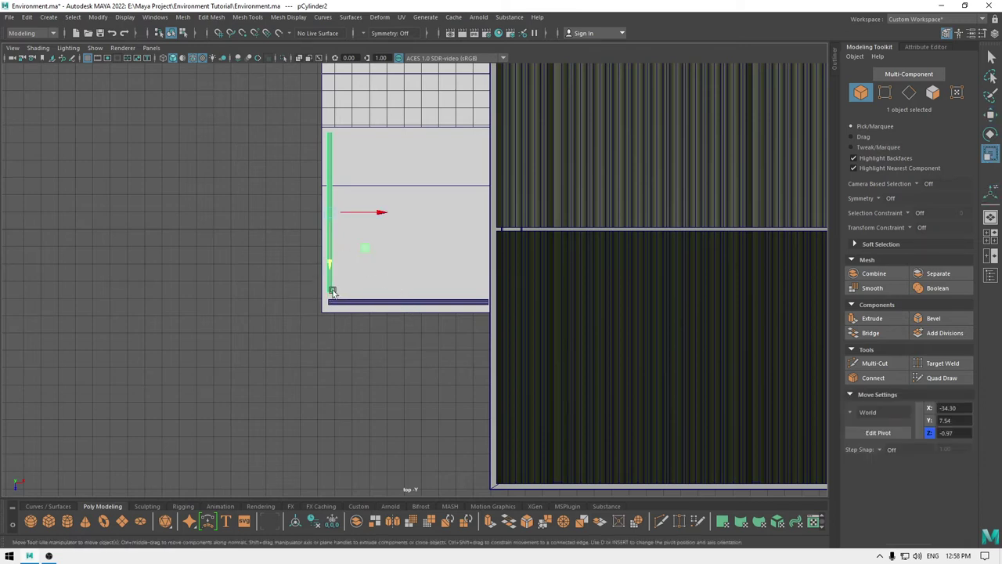
drag(327, 261, 332, 285)
key(w)
key(r)
key(w)
Shift the landing's far-edge rail along X toward the building to about -29.45
click(341, 307)
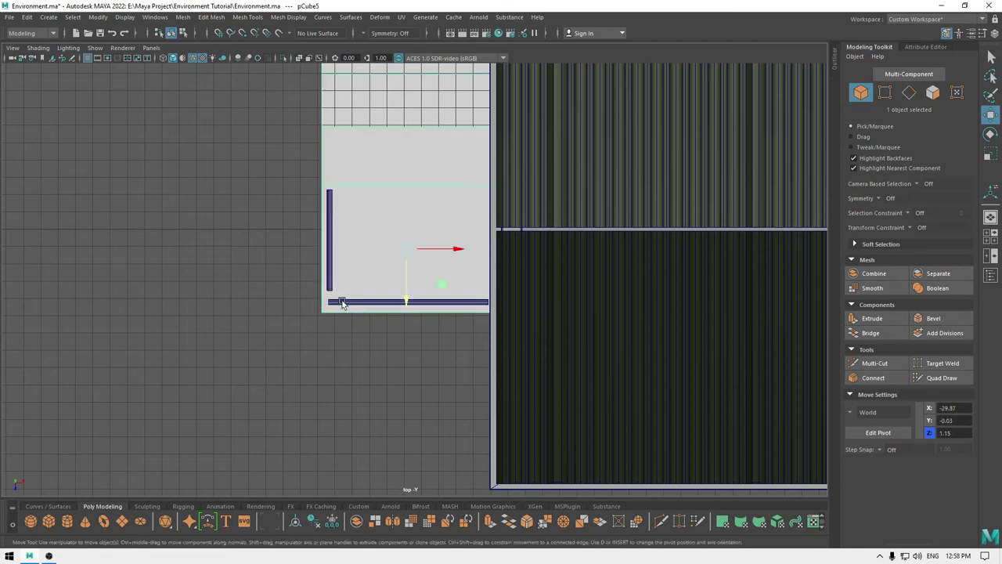
click(341, 302)
key(t)
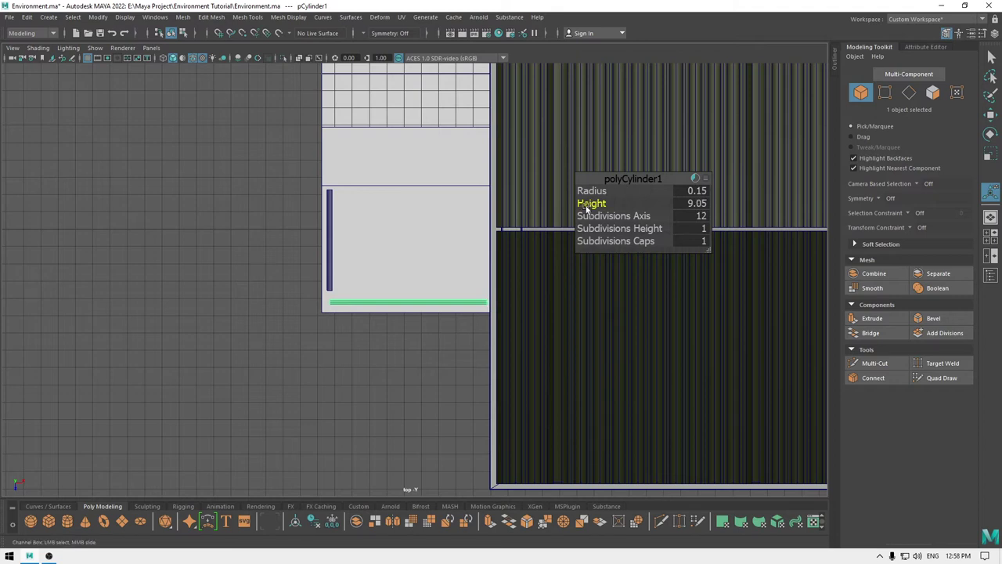
key(w)
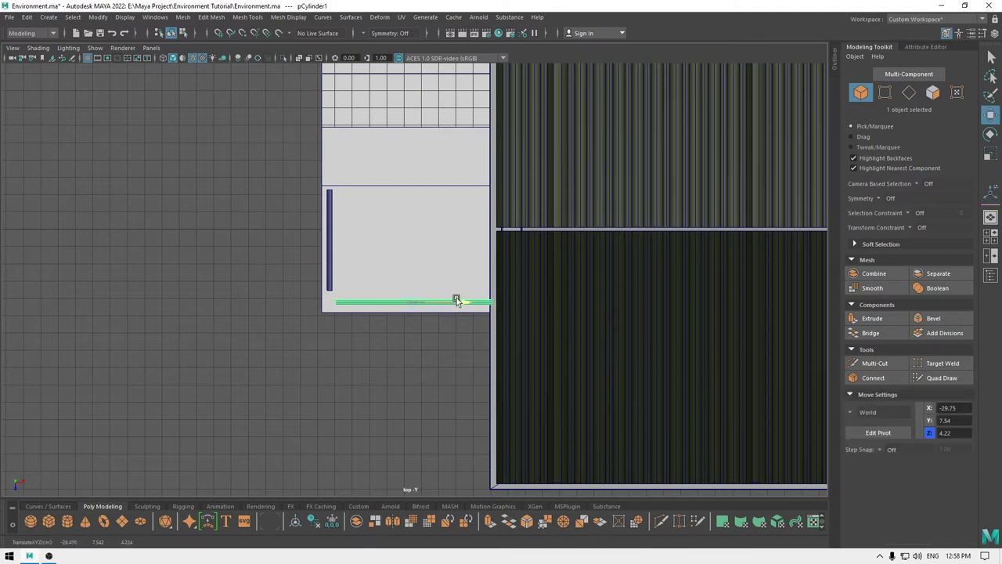
key(space)
drag(455, 290, 462, 319)
key(space)
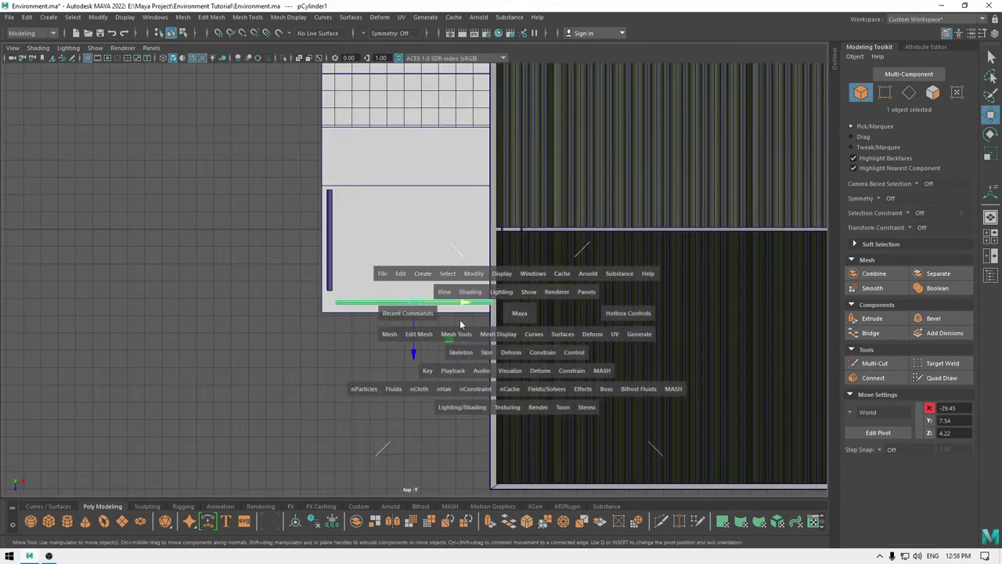
Duplicate the far-edge rail, rotate the copy 90°, and move it over the stairs to about X -34.36, Z -7.12
alt+right_drag(428, 345, 448, 344)
alt+middle_drag(366, 308, 416, 339)
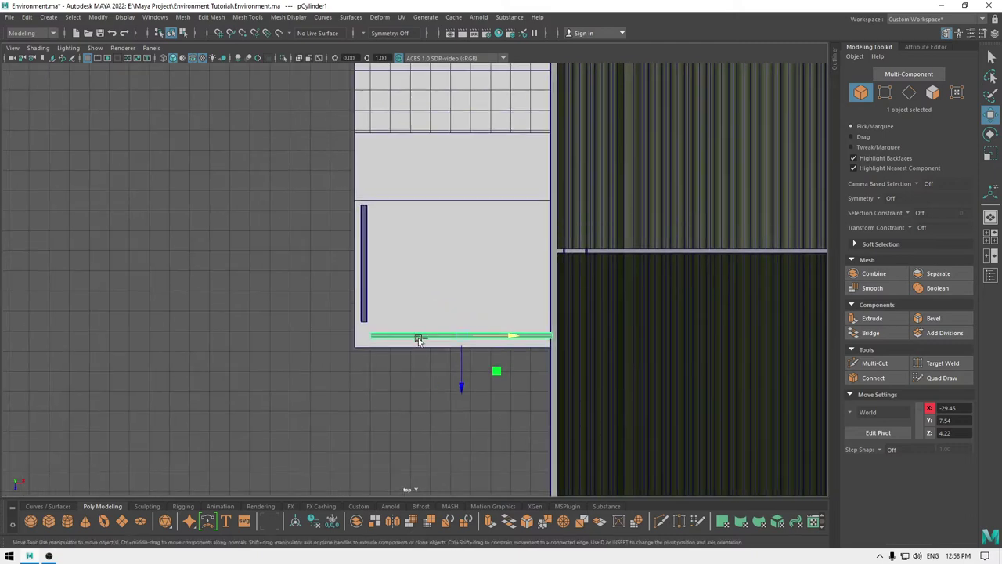
key(e)
drag(460, 384, 526, 374)
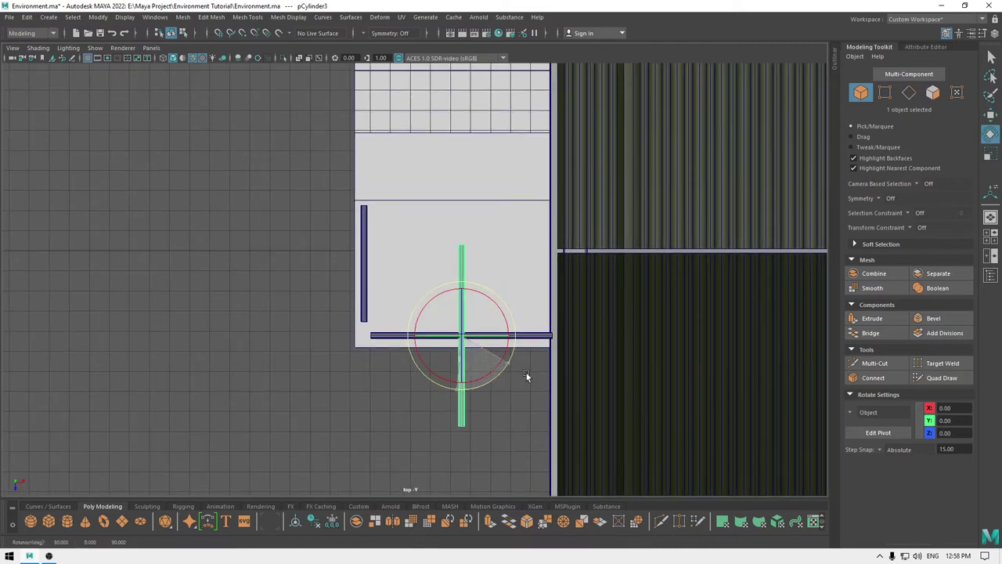
key(w)
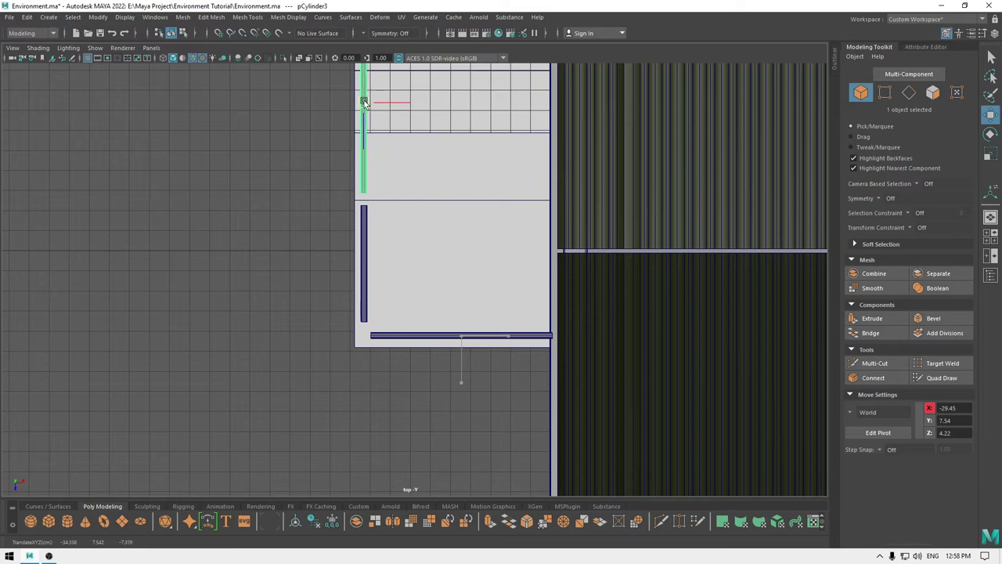
click(362, 127)
Tilt the rail above the stairs to about 45° in the side view
key(space)
drag(361, 127, 317, 141)
scroll(403, 290, down, 2)
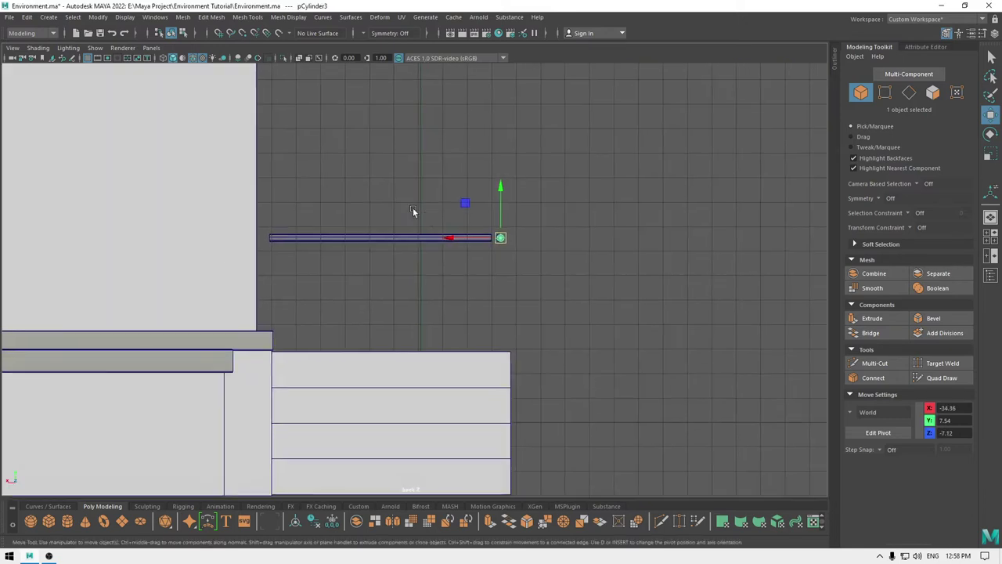
alt+middle_drag(414, 209, 358, 183)
key(space)
drag(436, 199, 402, 183)
scroll(417, 273, up, 1)
alt+middle_drag(399, 311, 474, 310)
key(e)
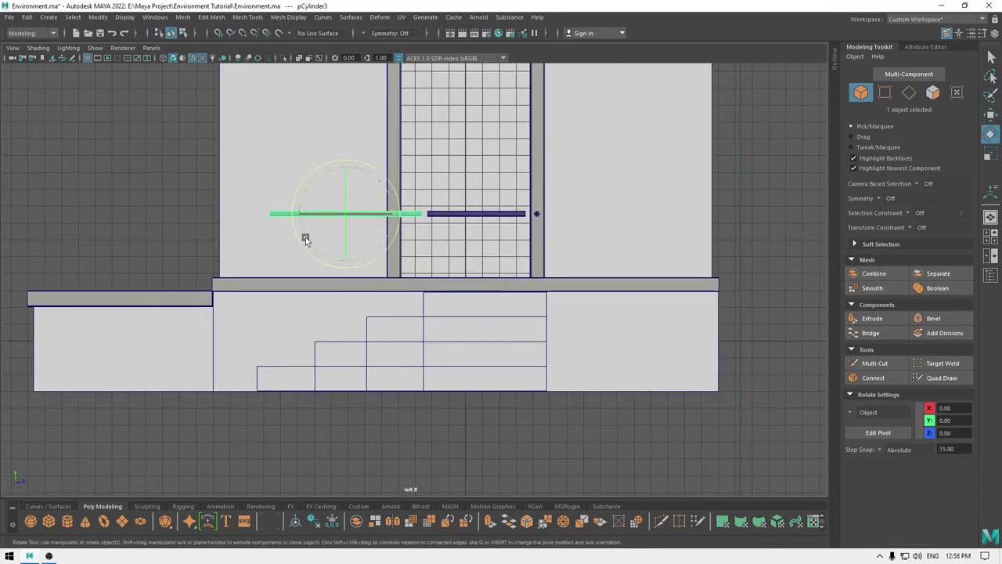
drag(297, 244, 318, 271)
Ease the stair rail's tilt to about 30° and lower it to about Y 4.97, Z -6.84
key(w)
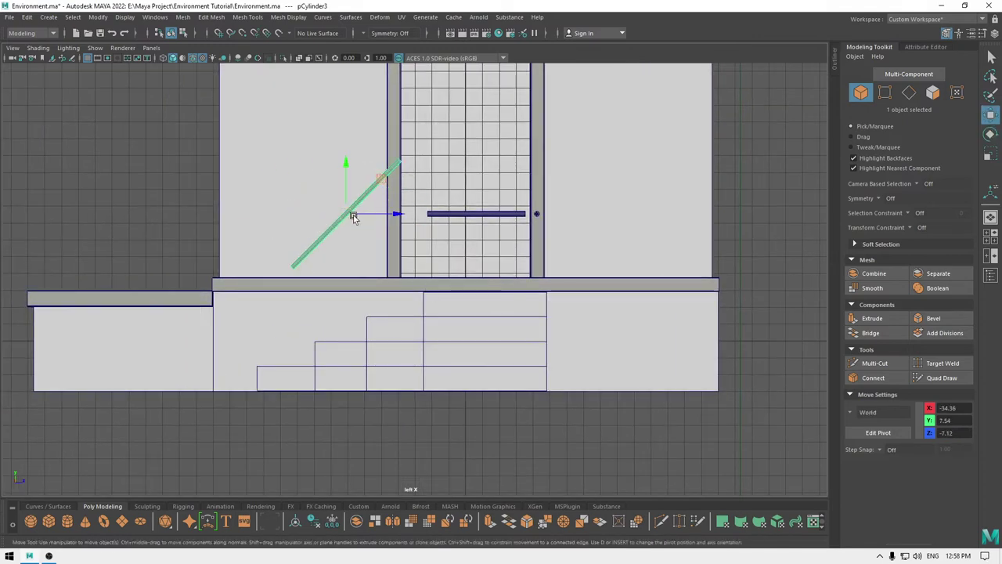
drag(350, 215, 346, 275)
key(e)
drag(355, 324, 347, 320)
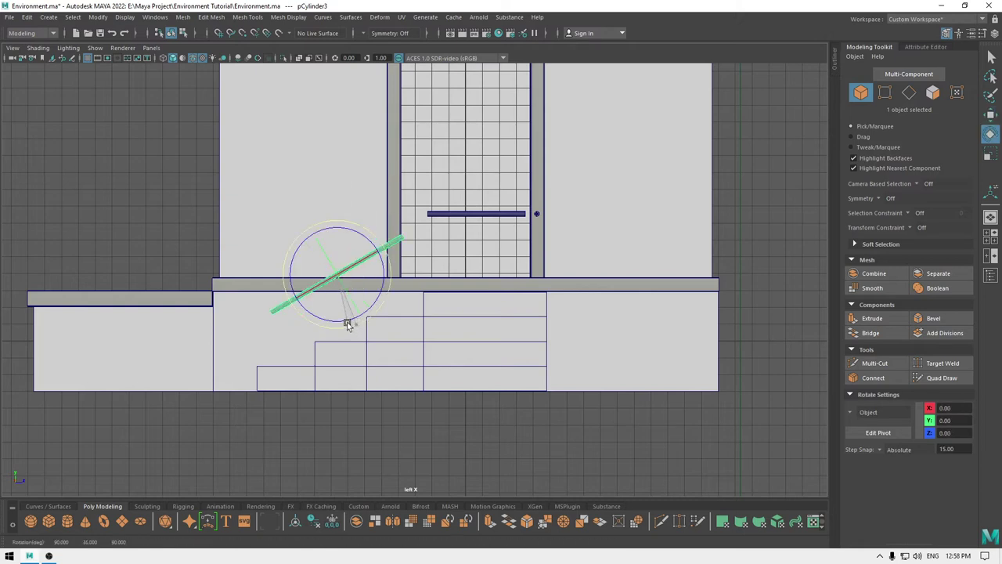
key(w)
drag(336, 269, 353, 252)
Stretch the sloped stair rail along its length and shift it relative to the landing rail
key(q)
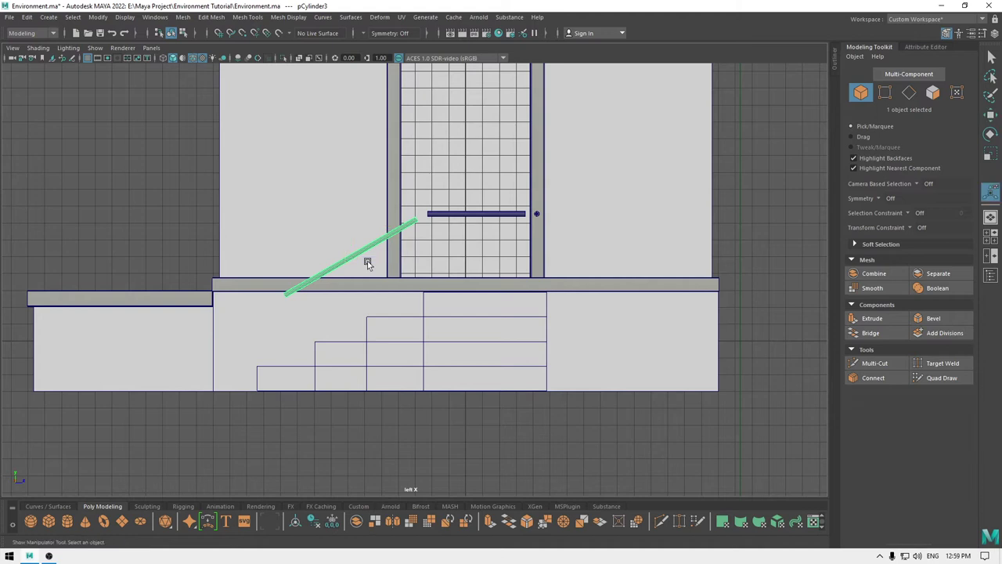
key(w)
key(r)
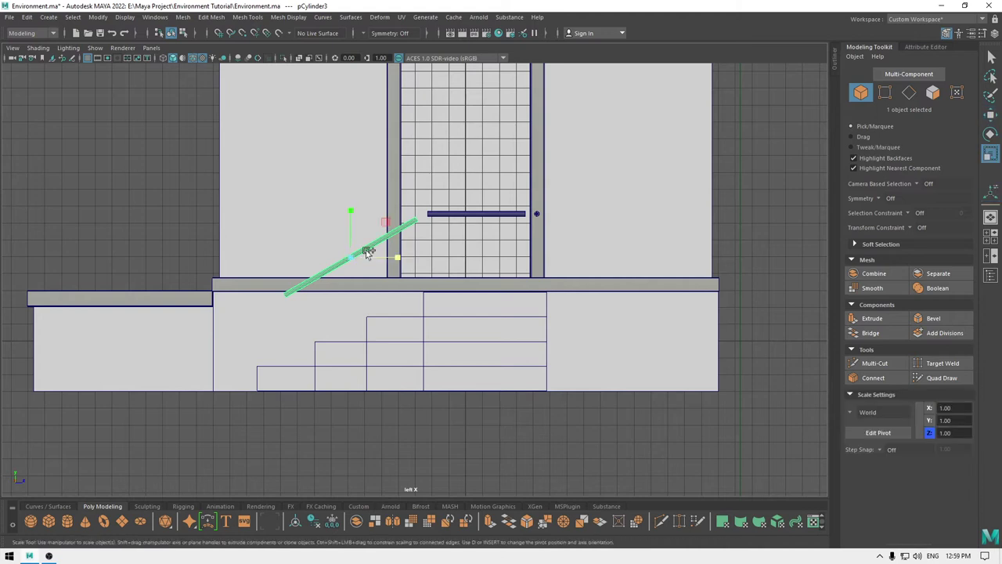
drag(367, 251, 405, 232)
key(w)
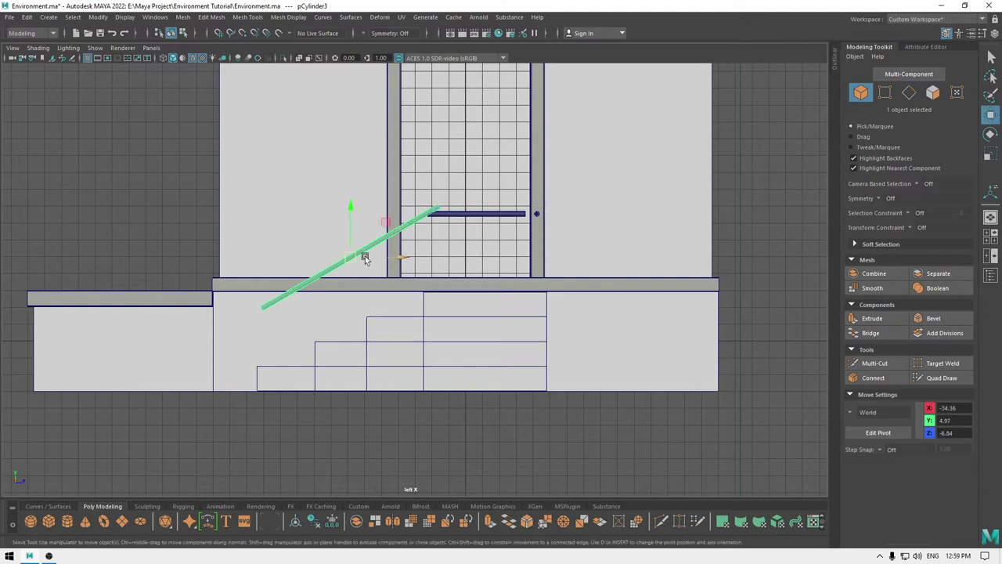
drag(354, 259, 375, 244)
Adjust the sloped rail's length along its own axis and position it at about Y 4.9, Z -7.5 above the steps
key(r)
key(w)
key(r)
key(w)
key(r)
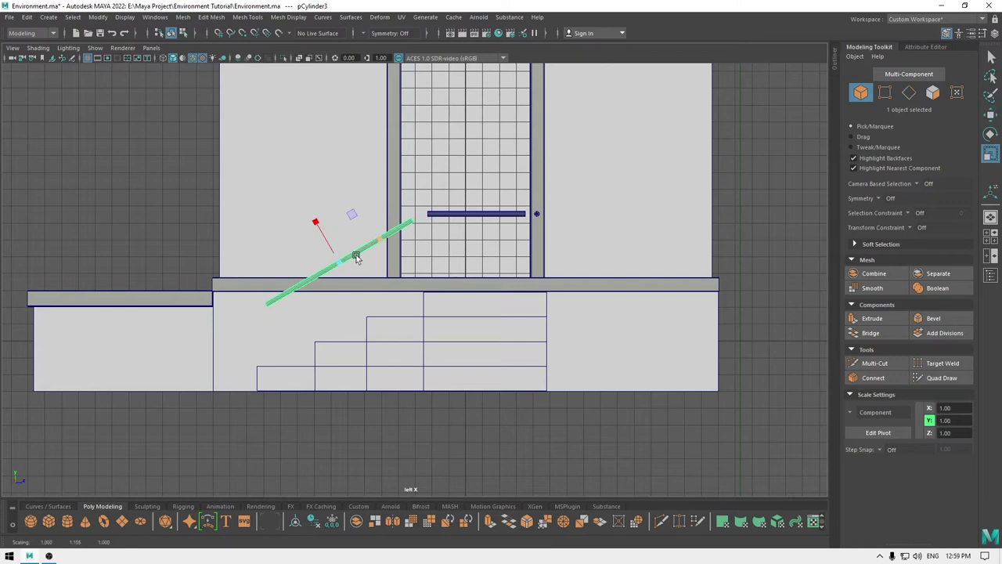
key(w)
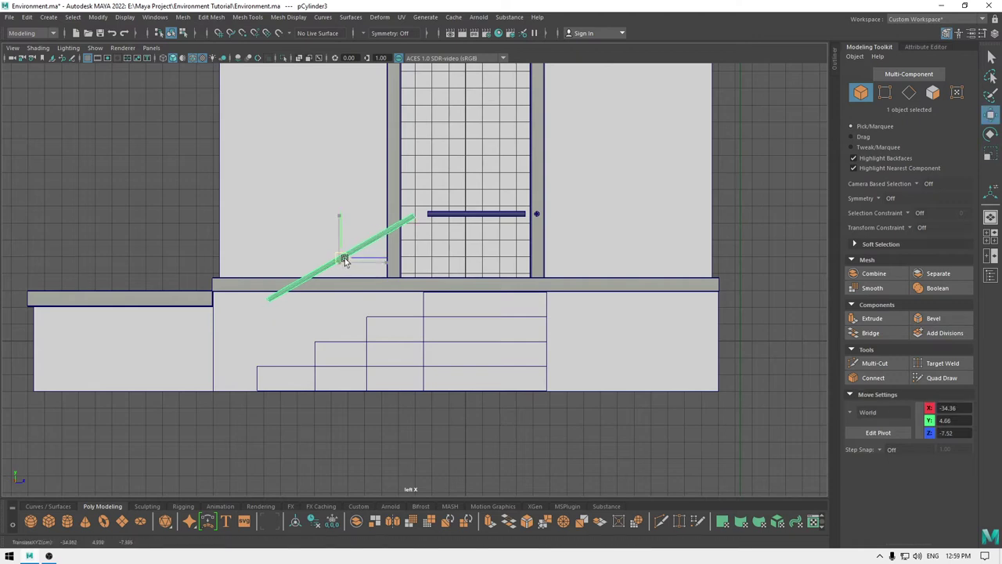
key(w)
drag(386, 236, 324, 233)
key(r)
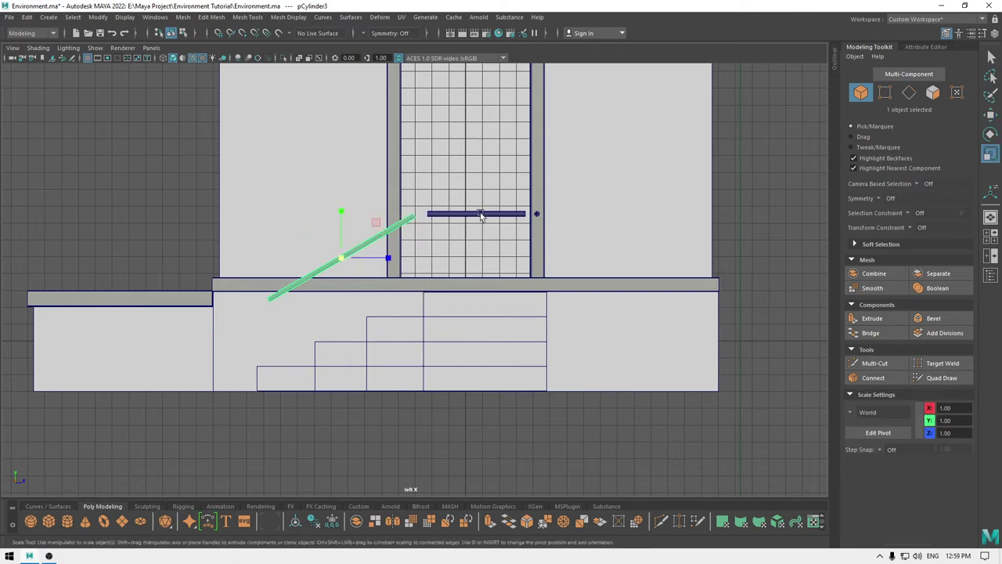
Duplicate the landing's side rail, rotate the copy upright, and move it under the sloped rail's lower end
click(480, 215)
key(w)
key(ctrl+d)
key(e)
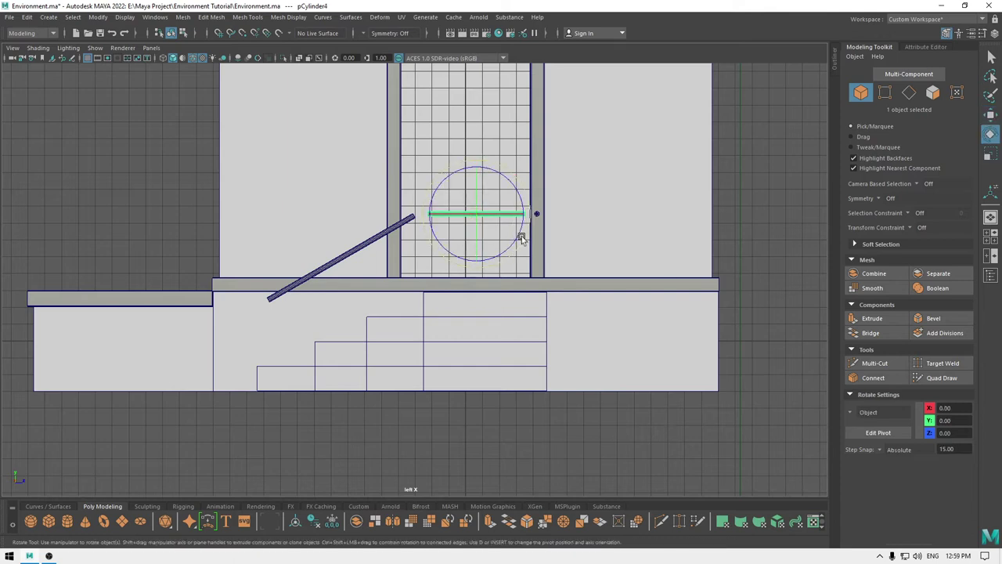
drag(521, 238, 444, 287)
key(w)
drag(475, 213, 271, 350)
Shorten the vertical post and stand it on the lowest step at about Y 0.17, Z -12.04
key(r)
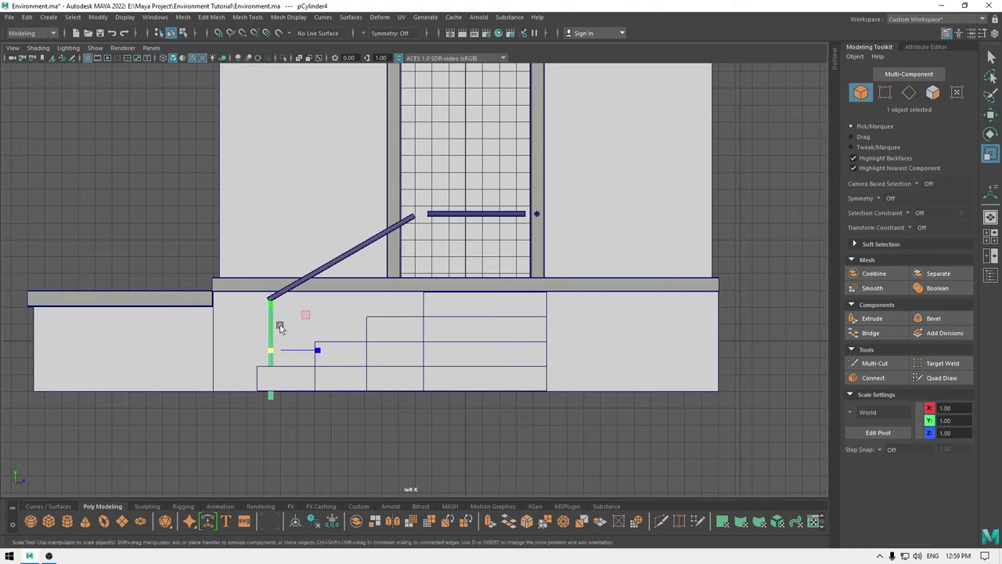
drag(268, 309, 268, 288)
key(w)
key(r)
key(w)
key(r)
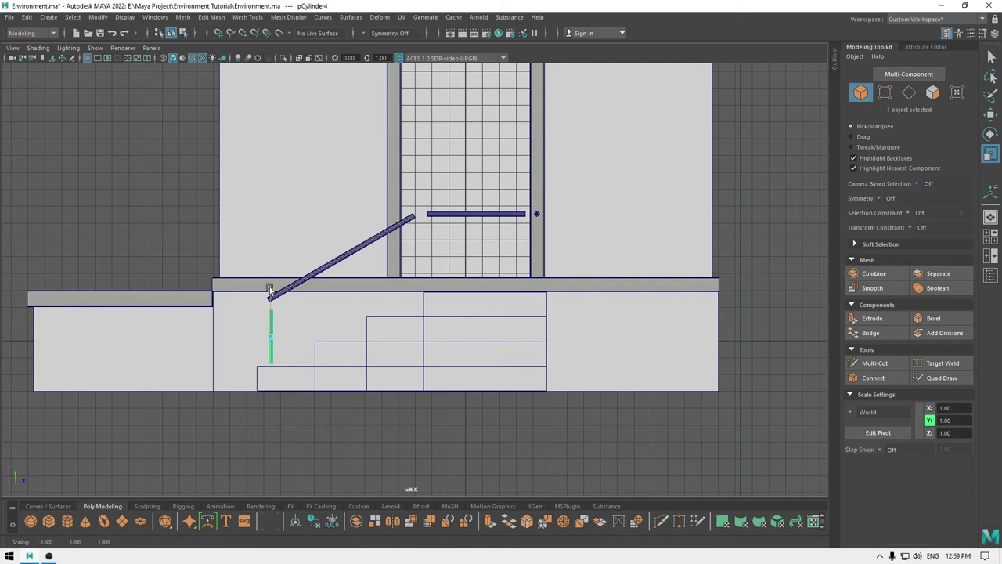
key(w)
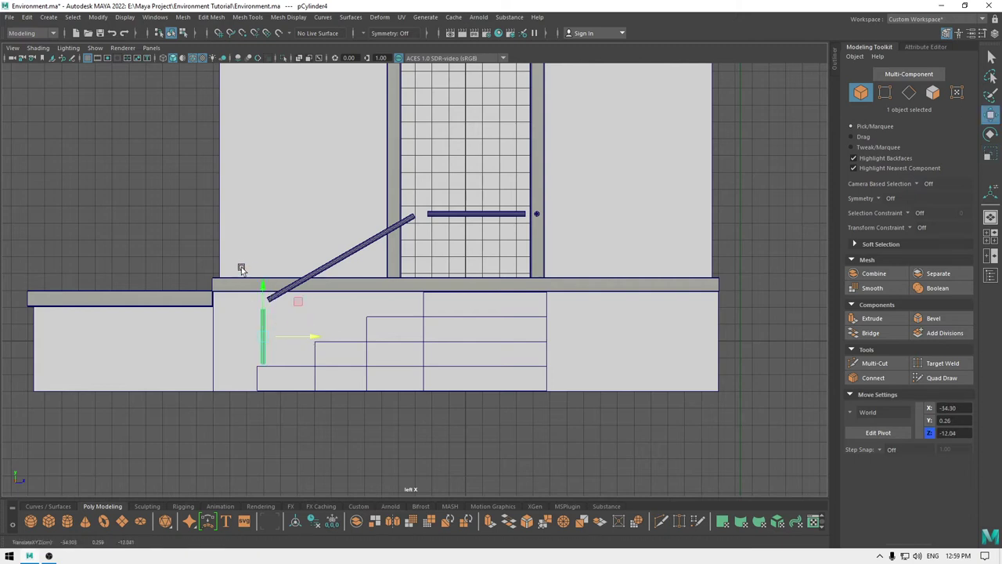
drag(260, 285, 271, 294)
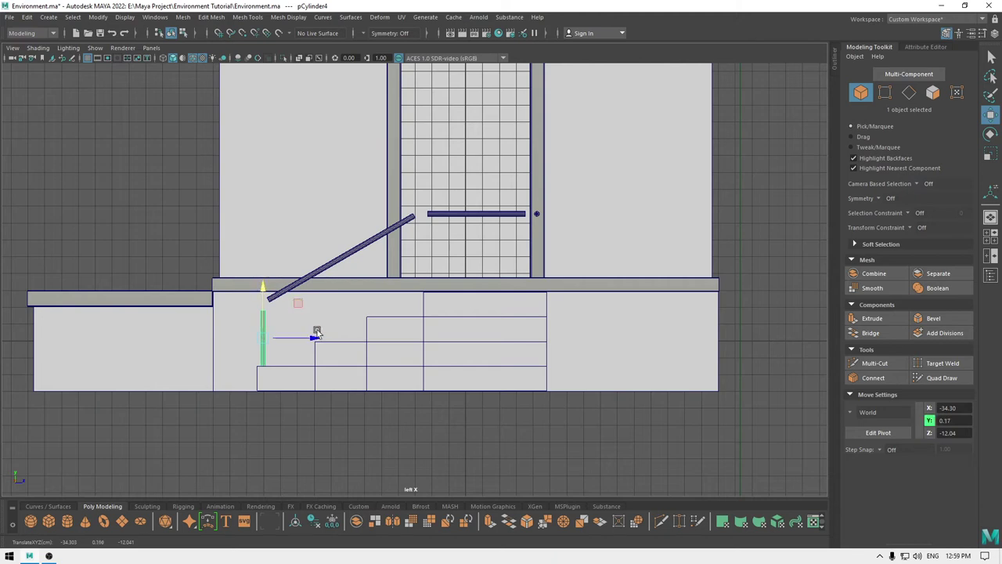
Duplicate the post and place the copy on the landing beside the building wall, at about X -25.38, Y 4.54, Z 4.26
key(ctrl+d)
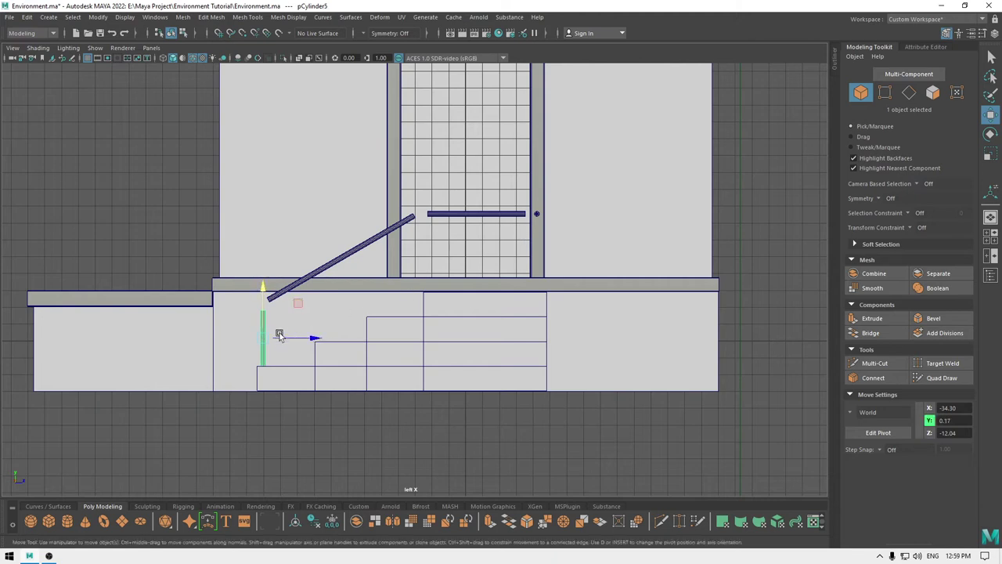
mouse_move(262, 338)
shift+mouse_down()
mouse_move(506, 259)
mouse_move(530, 265)
shift+mouse_up()
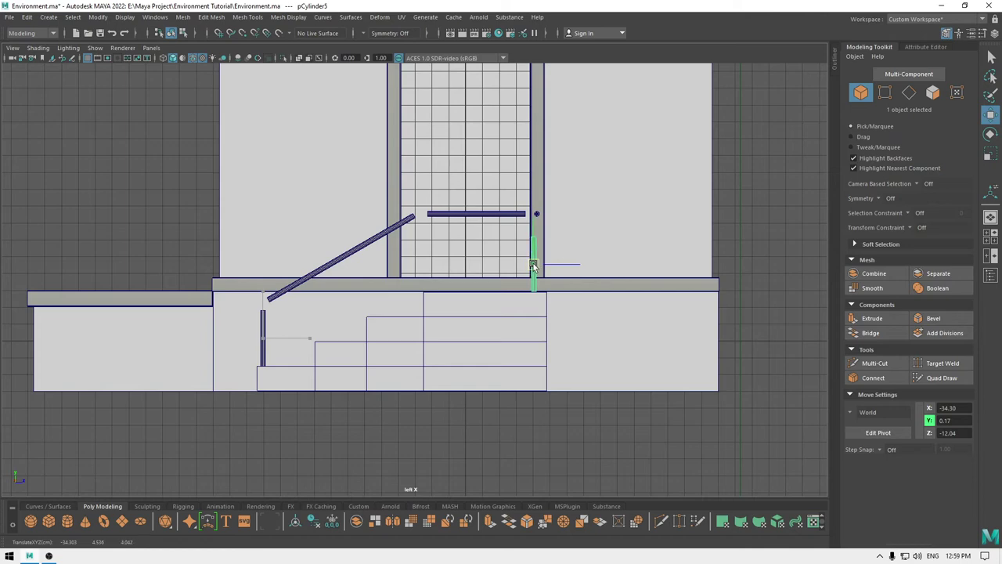
key(space)
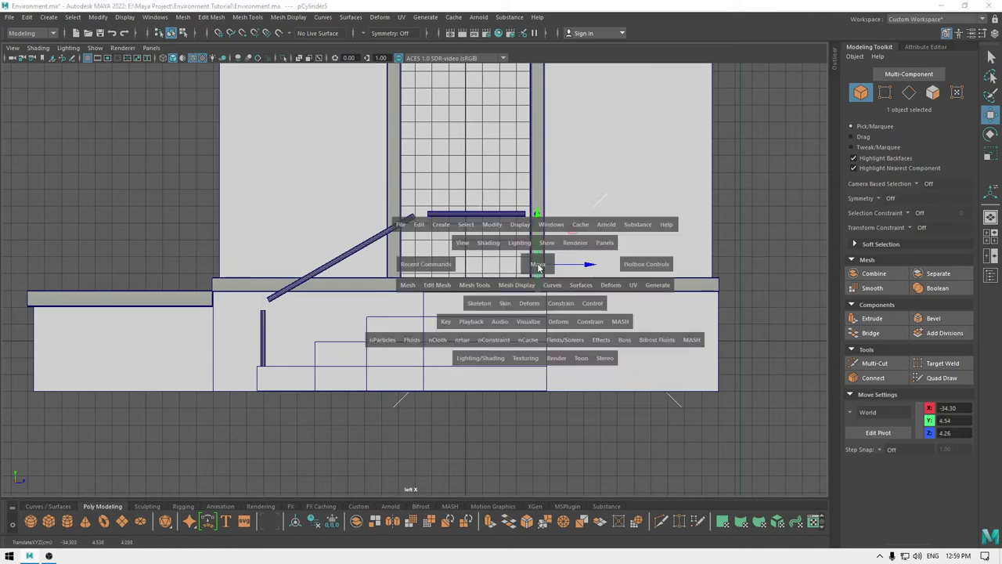
click(538, 267)
alt+drag(546, 271, 389, 304)
key(space)
scroll(441, 385, up, 3)
alt+middle_drag(406, 326, 257, 309)
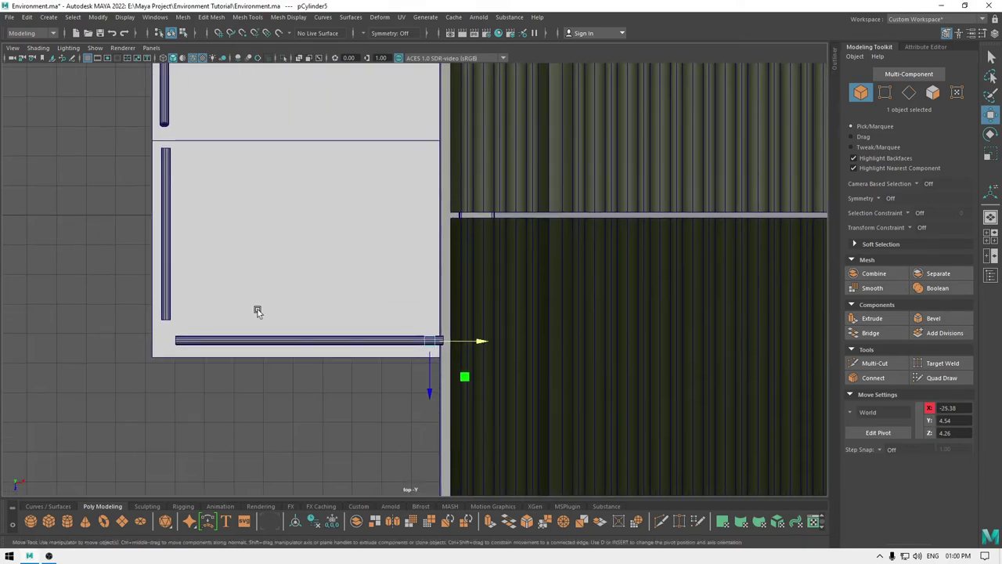
Nudge the wall-side post along Z to line it up with the landing rail in the top view
scroll(266, 313, up, 2)
alt+middle_drag(430, 414, 368, 372)
scroll(367, 372, up, 5)
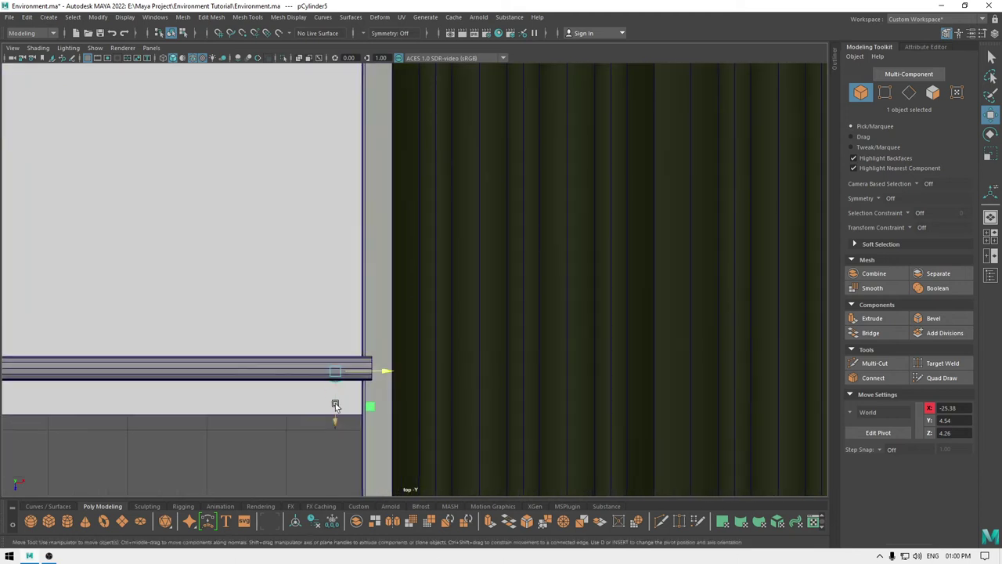
drag(332, 424, 332, 423)
Pull the far-edge rail's wall-end vertices back along X to about -25.9, clear of the building wall
click(294, 369)
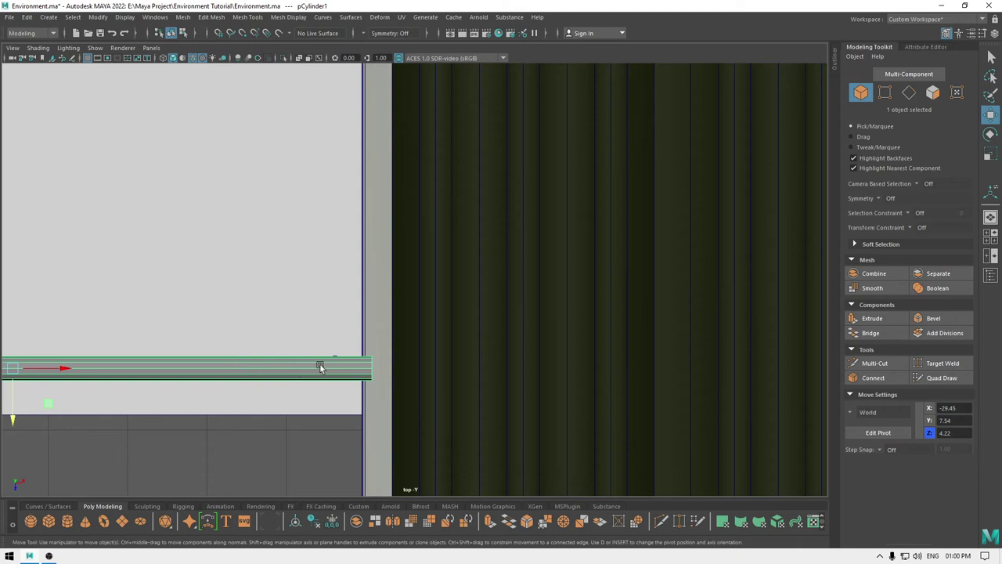
key(F9)
drag(331, 318, 423, 416)
drag(422, 370, 347, 363)
key(space)
alt+drag(346, 366, 355, 310)
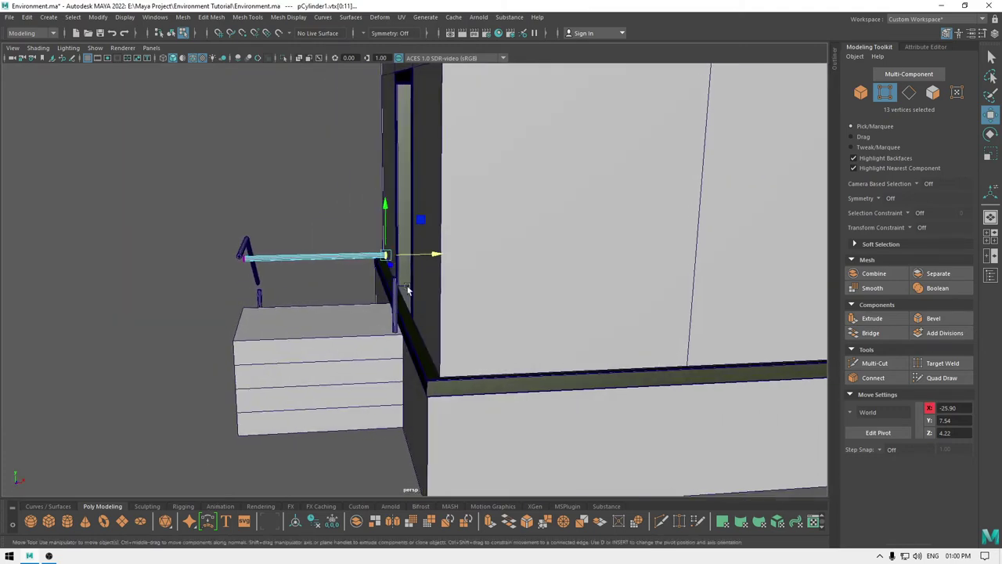
scroll(407, 288, up, 6)
drag(360, 192, 354, 194)
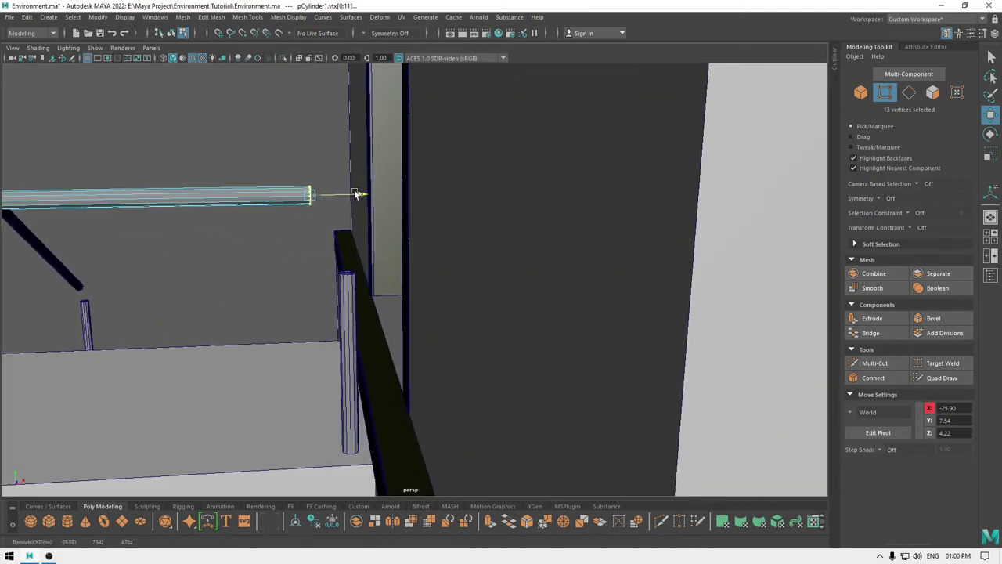
click(344, 320)
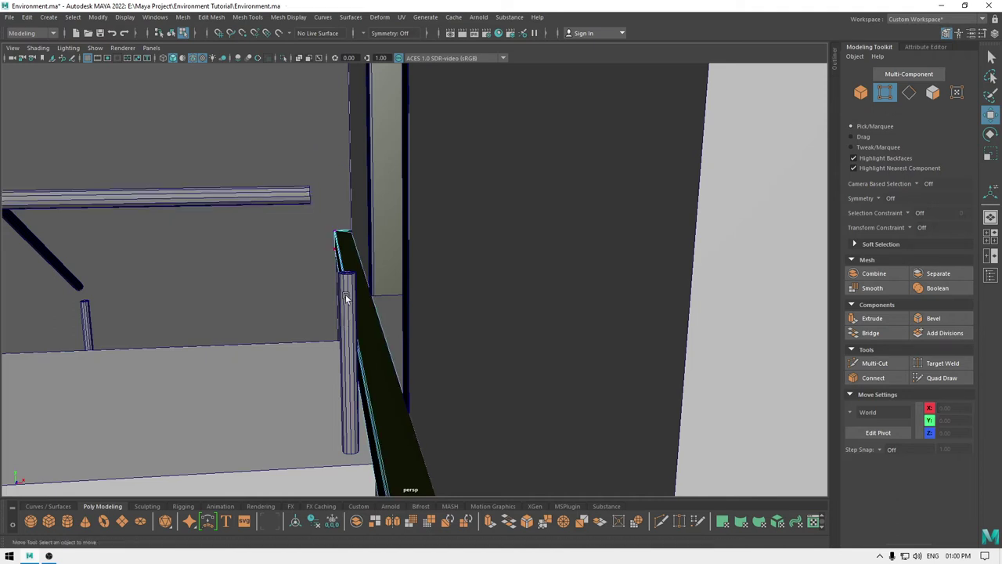
Raise the wall-side post's top vertices to about Y 7.08, just below the landing rail's height, and return to object mode
click(345, 298)
right_drag(343, 297, 413, 218)
click(345, 314)
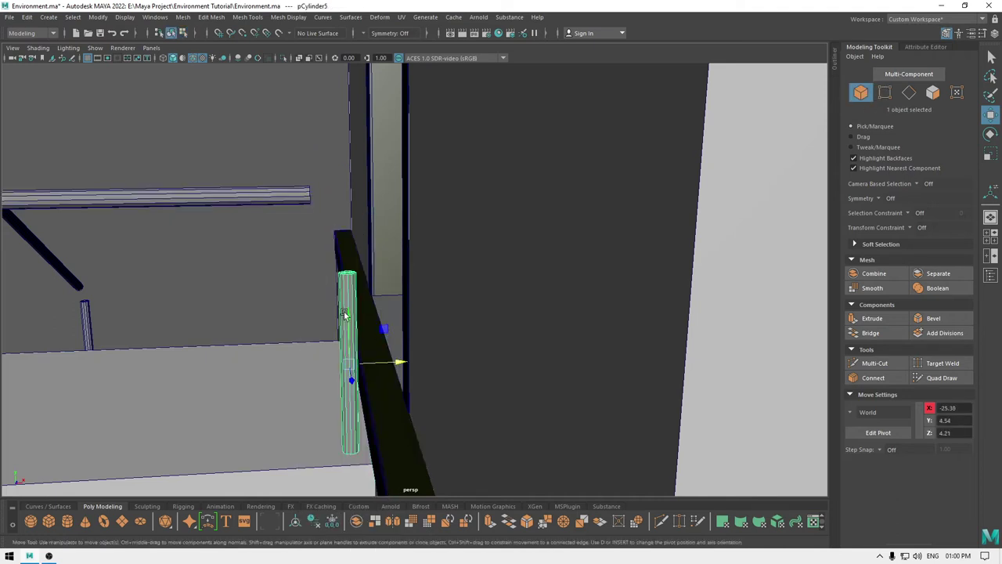
key(F9)
drag(373, 234, 332, 274)
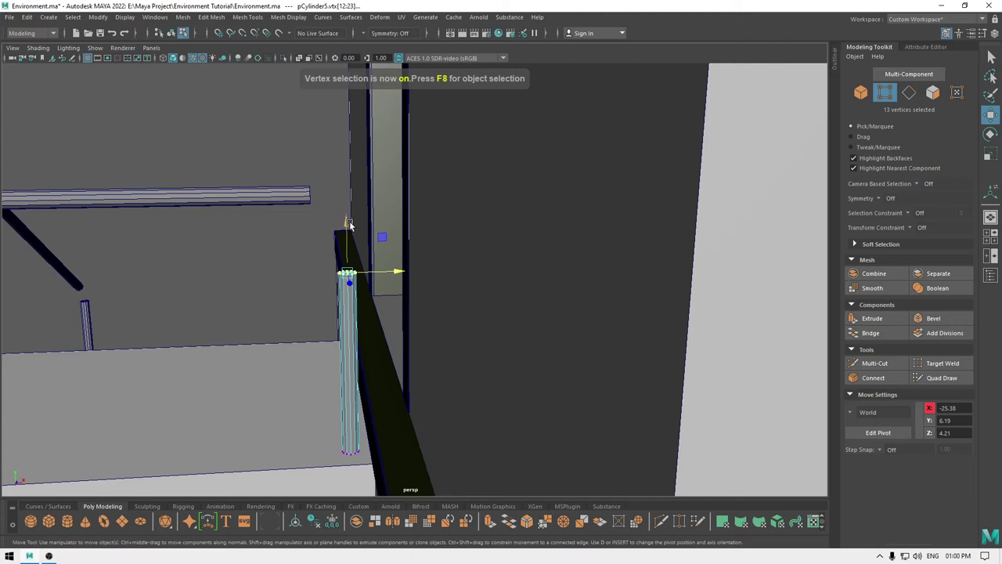
drag(350, 225, 344, 164)
key(space)
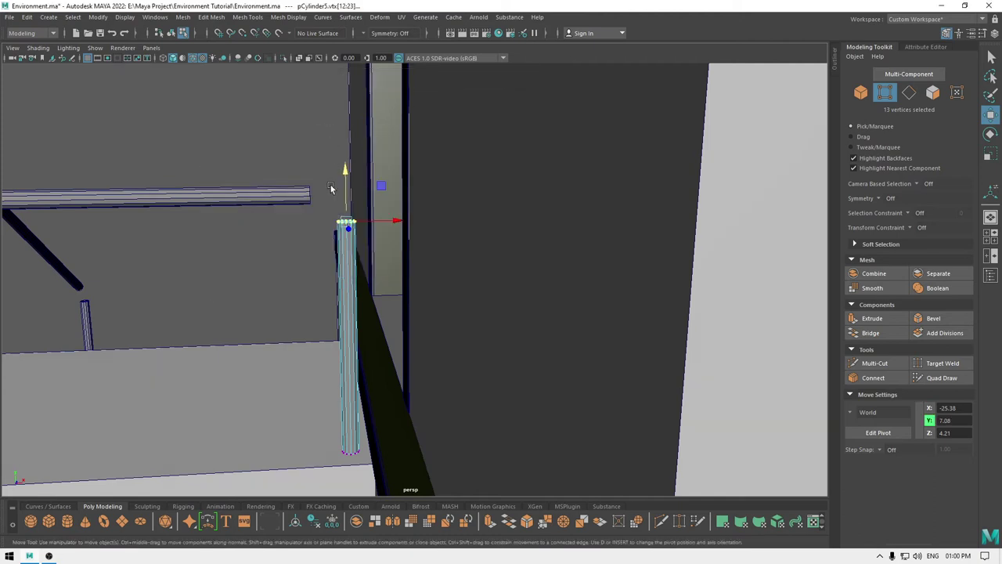
key(space)
alt+drag(316, 205, 368, 260)
alt+right_drag(368, 260, 290, 196)
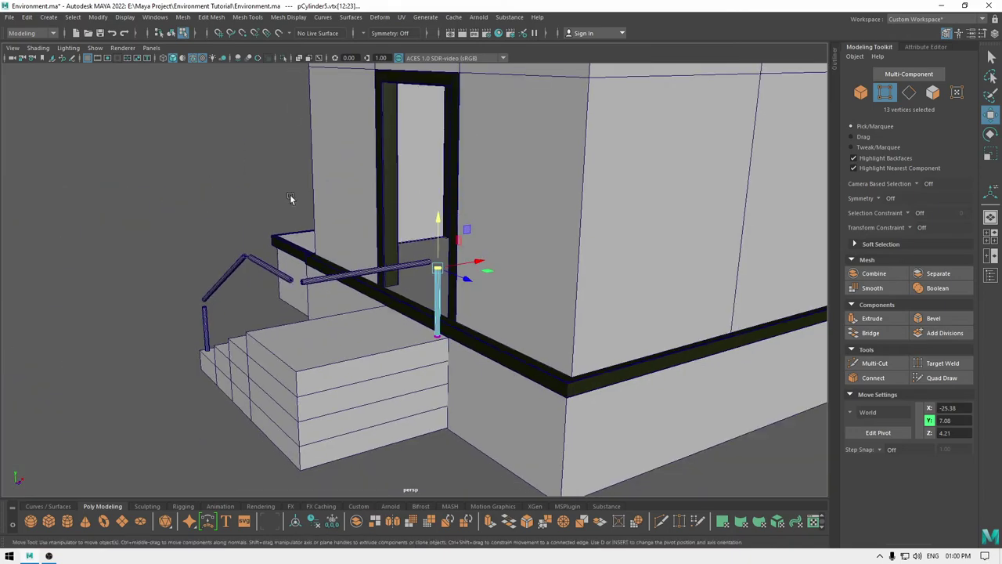
alt+drag(291, 195, 332, 196)
right_drag(88, 190, 130, 169)
alt+drag(190, 241, 352, 303)
click(526, 233)
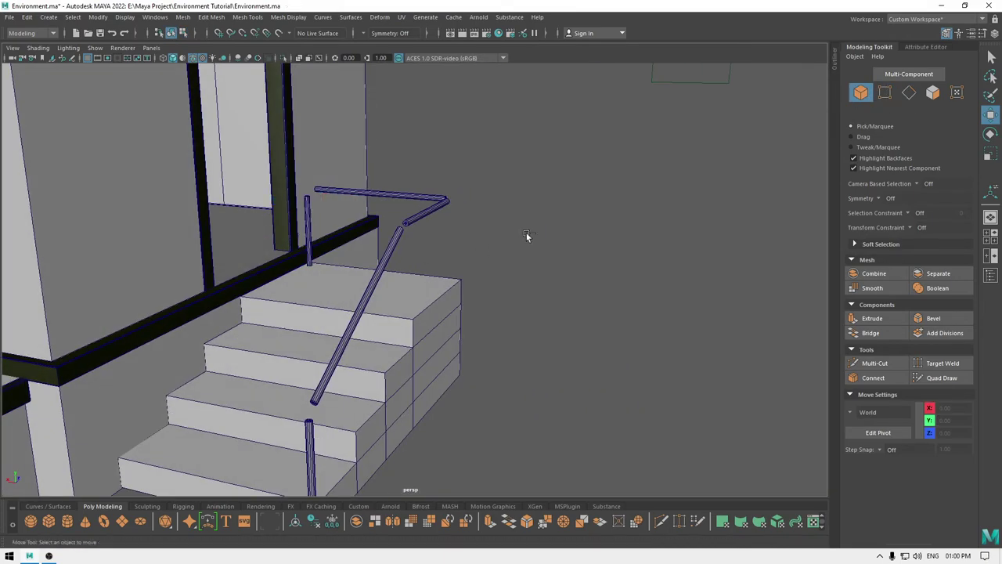
Combine the two posts, the two landing rails and the sloped stair rail into a single mesh
alt+drag(485, 238, 369, 274)
click(390, 302)
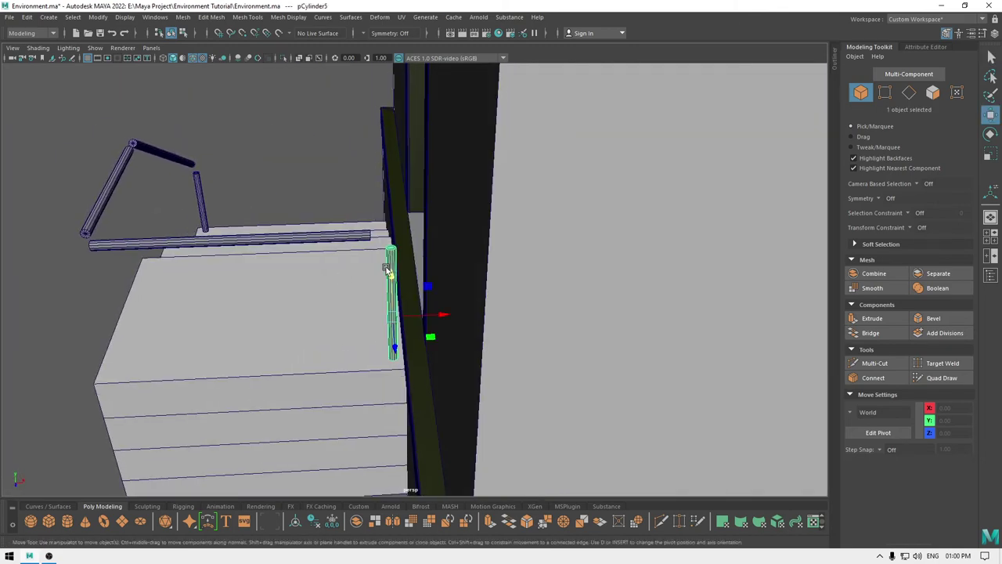
shift+click(309, 238)
shift+click(122, 174)
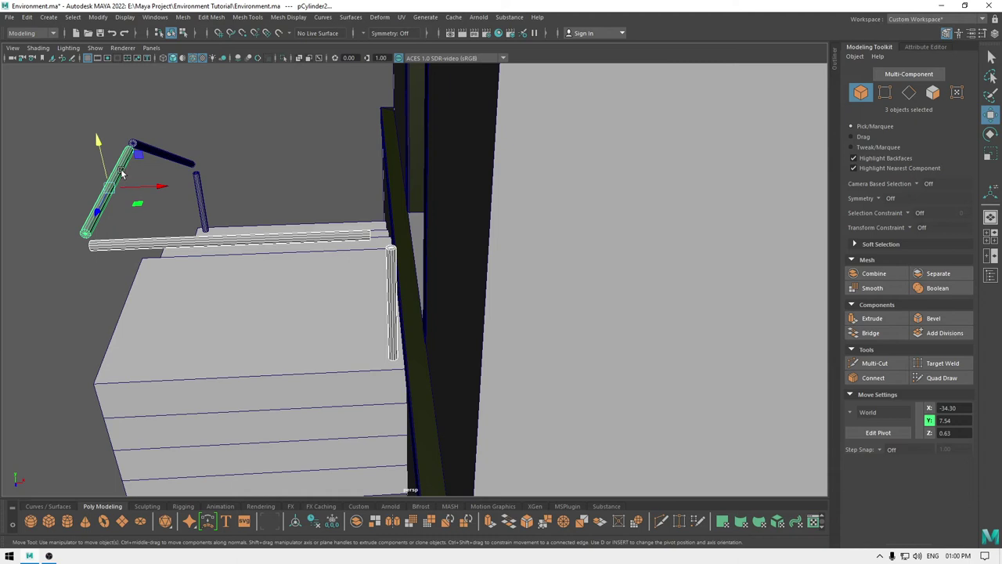
shift+click(159, 156)
shift+click(199, 191)
shift+right_drag(263, 141, 244, 358)
Hide everything except the combined railing and frame it in the perspective view
alt+drag(385, 259, 337, 271)
key(alt+h)
key(alt+h)
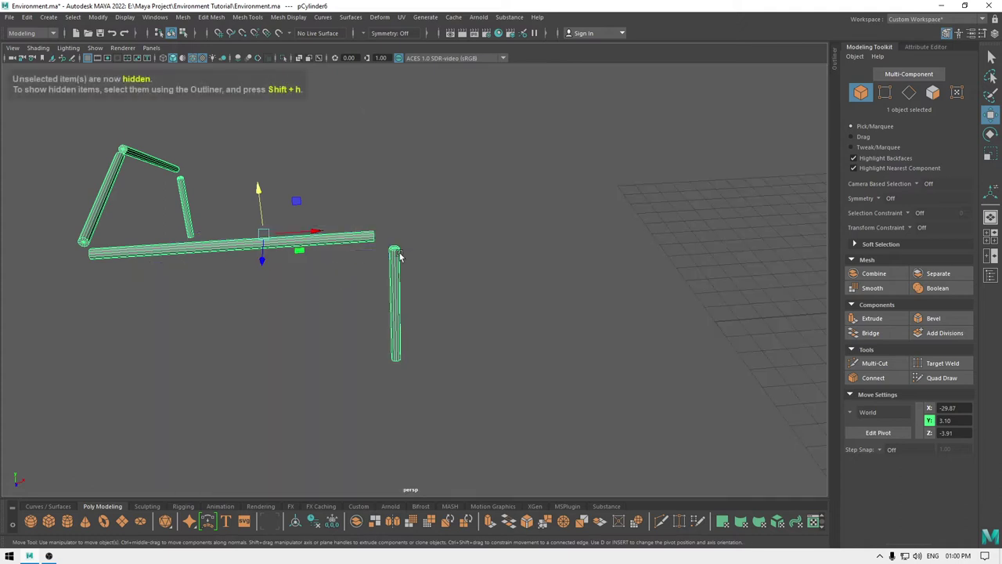
key(f)
alt+drag(465, 261, 151, 212)
scroll(318, 274, up, 4)
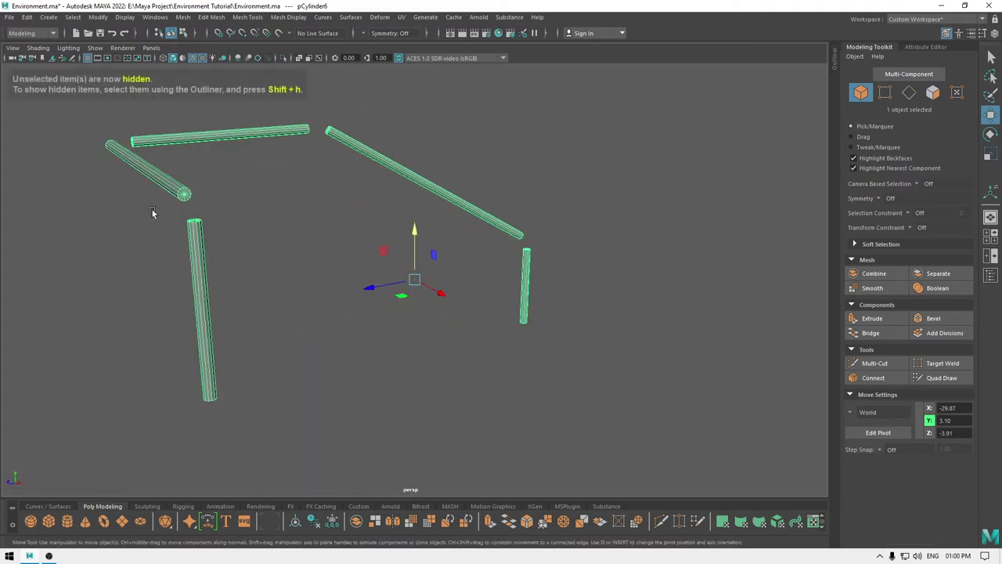
Bridge the wall-side post's top cap to the facing end cap of the far-edge landing rail
alt+middle_drag(152, 212, 222, 231)
scroll(302, 309, up, 4)
alt+middle_drag(302, 308, 343, 317)
right_drag(335, 189, 332, 212)
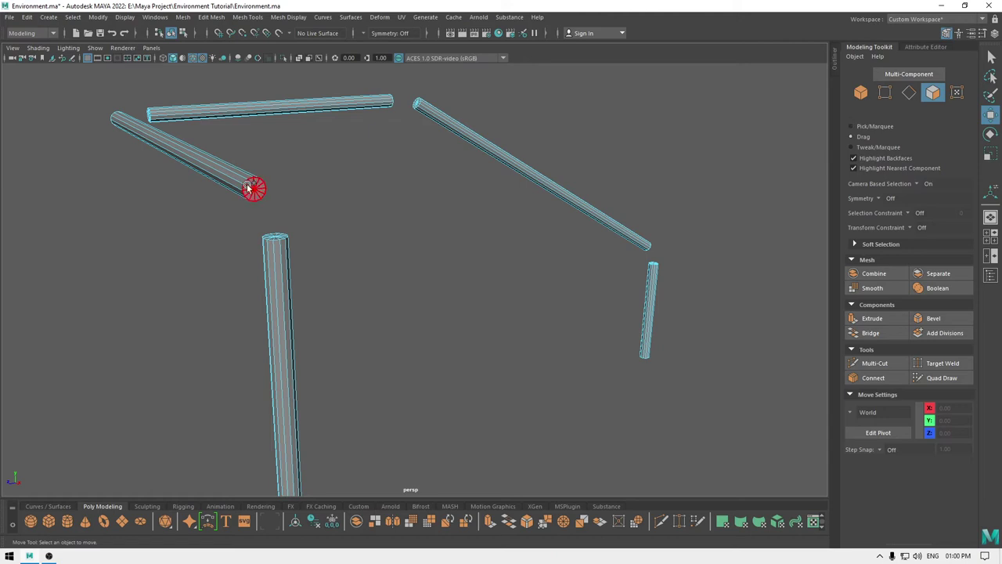
drag(248, 186, 257, 191)
alt+drag(292, 253, 289, 284)
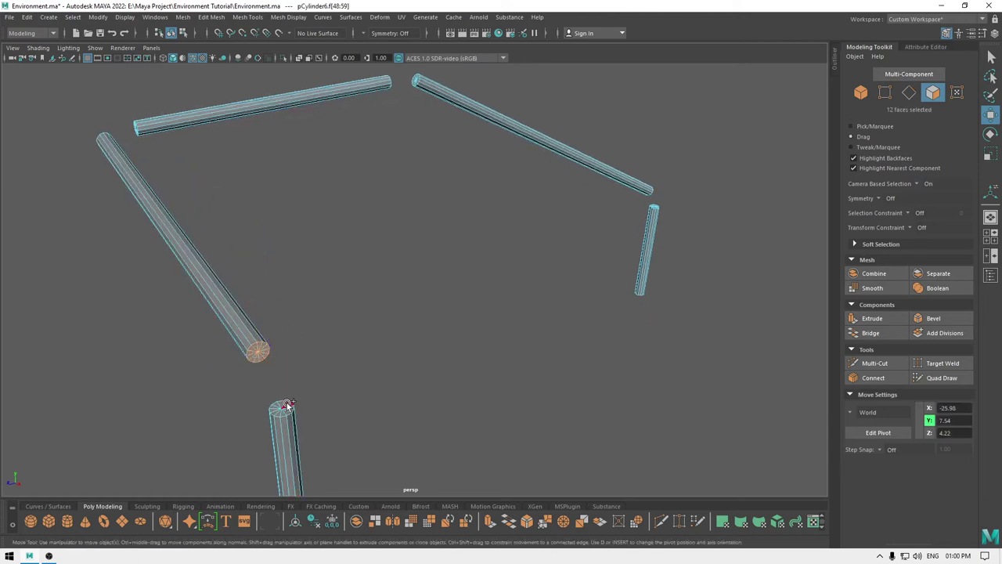
shift+drag(273, 408, 276, 409)
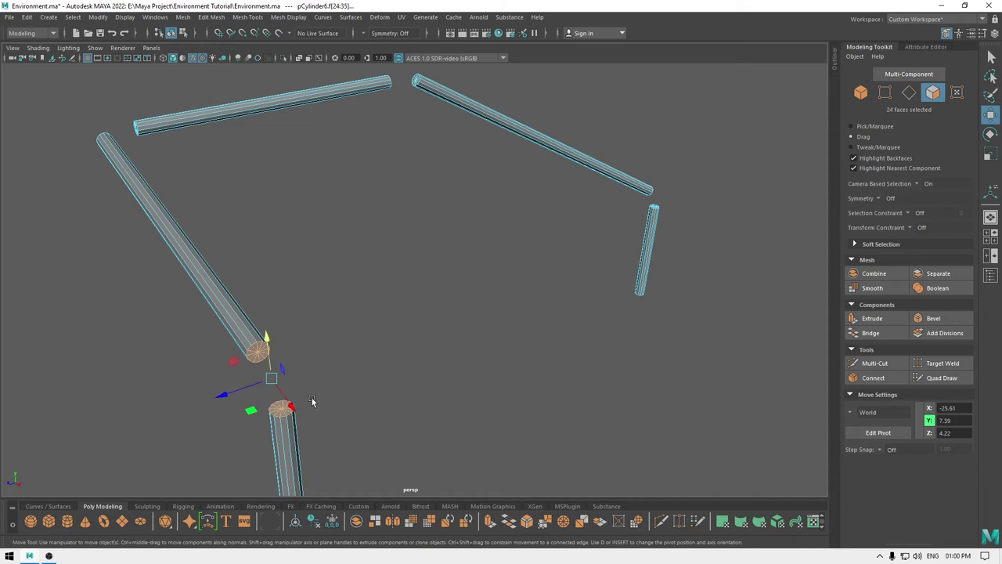
scroll(328, 427, up, 5)
alt+middle_drag(327, 427, 399, 330)
shift+right_drag(388, 169, 382, 325)
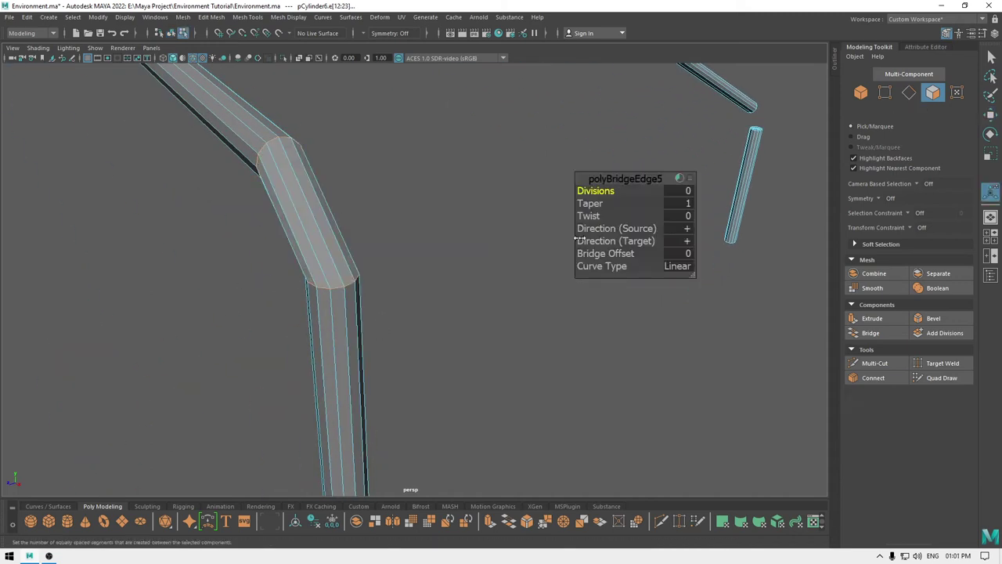
Round the wall-side post's bridge with the Blend curve type and 4 divisions
click(677, 266)
click(706, 286)
drag(584, 192, 793, 201)
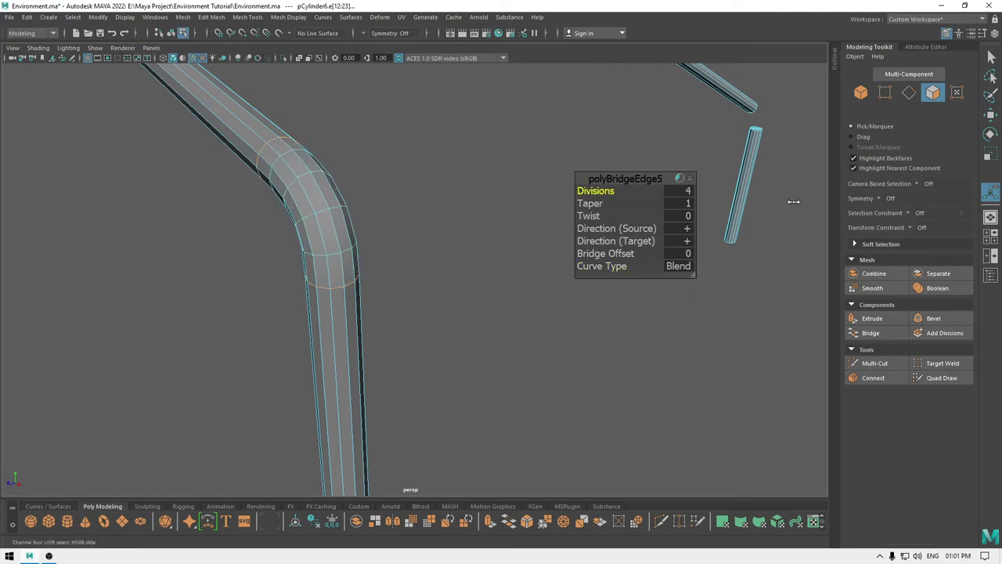
alt+drag(454, 304, 533, 299)
key(w)
Bridge the facing end caps of the two landing rails at the outer corner, using the Blend curve type and 4 divisions
alt+drag(438, 329, 538, 273)
right_drag(471, 153, 472, 185)
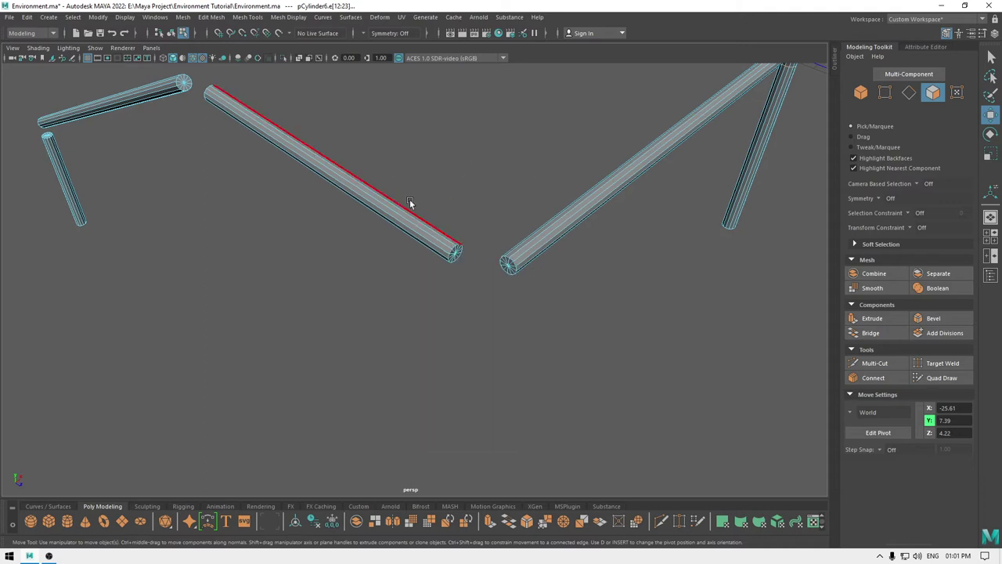
drag(410, 199, 566, 169)
ctrl+drag(439, 155, 357, 216)
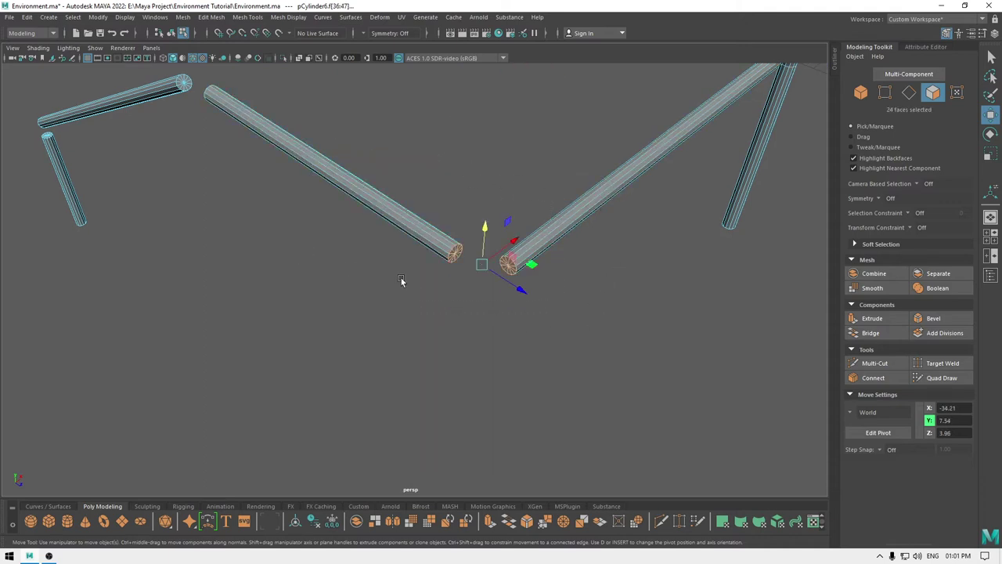
shift+right_drag(481, 170, 470, 325)
click(680, 268)
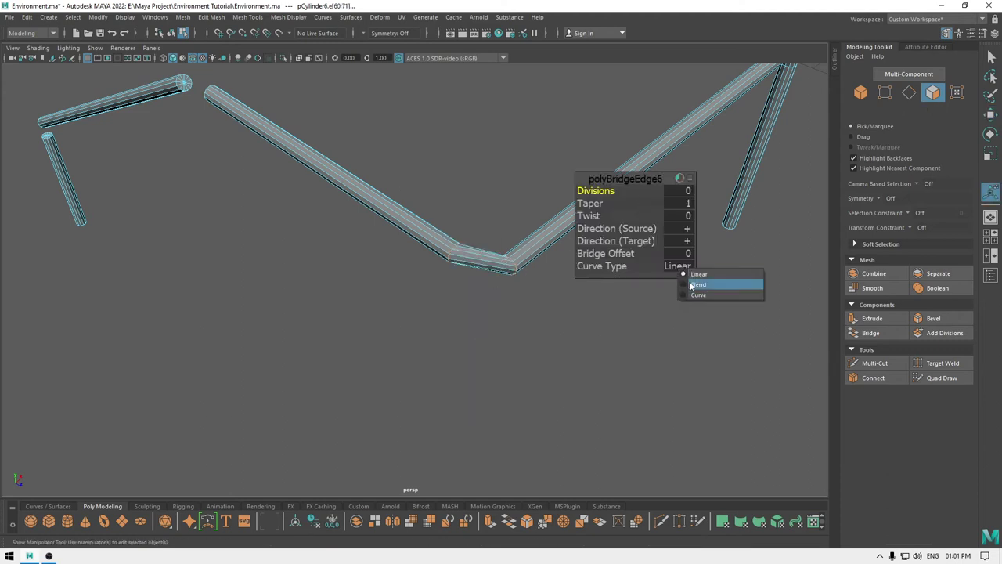
click(692, 286)
drag(596, 193, 775, 199)
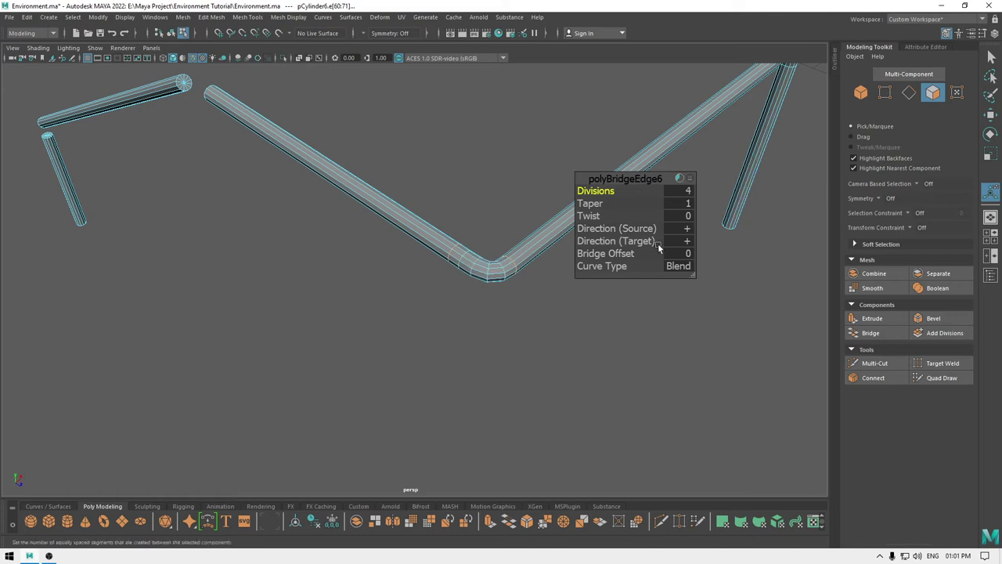
key(w)
Bridge the stair rail's upper end cap to the facing end cap of the landing rail
alt+drag(407, 244, 468, 212)
right_drag(349, 159, 349, 191)
drag(386, 222, 268, 73)
ctrl+drag(408, 194, 446, 63)
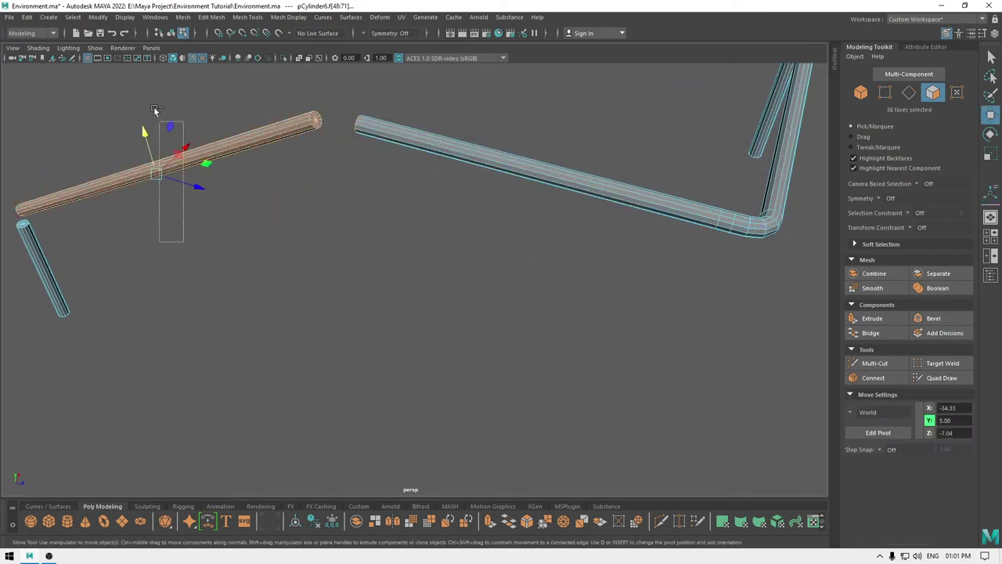
ctrl+drag(154, 108, 150, 97)
alt+drag(325, 160, 443, 201)
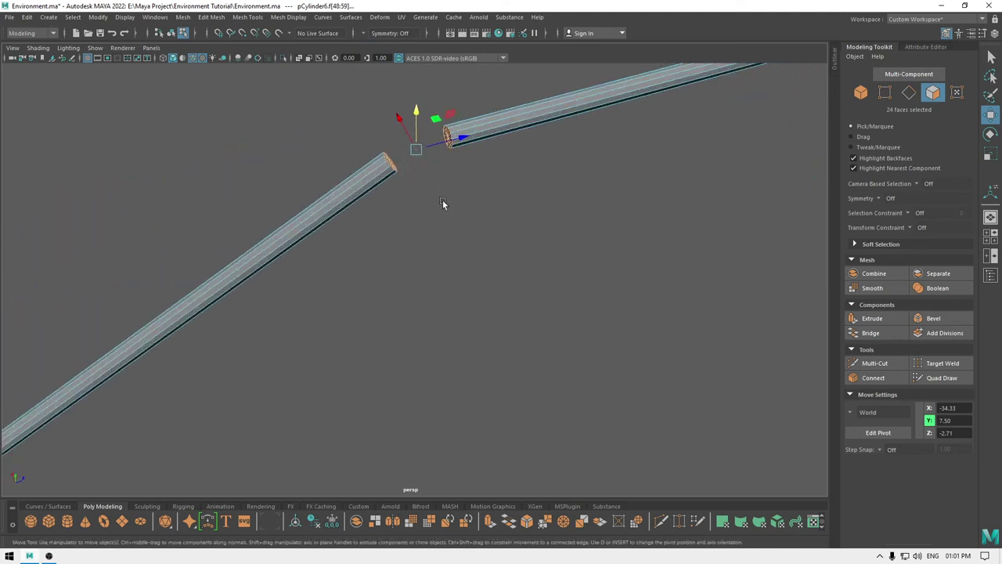
shift+right_drag(442, 202, 430, 347)
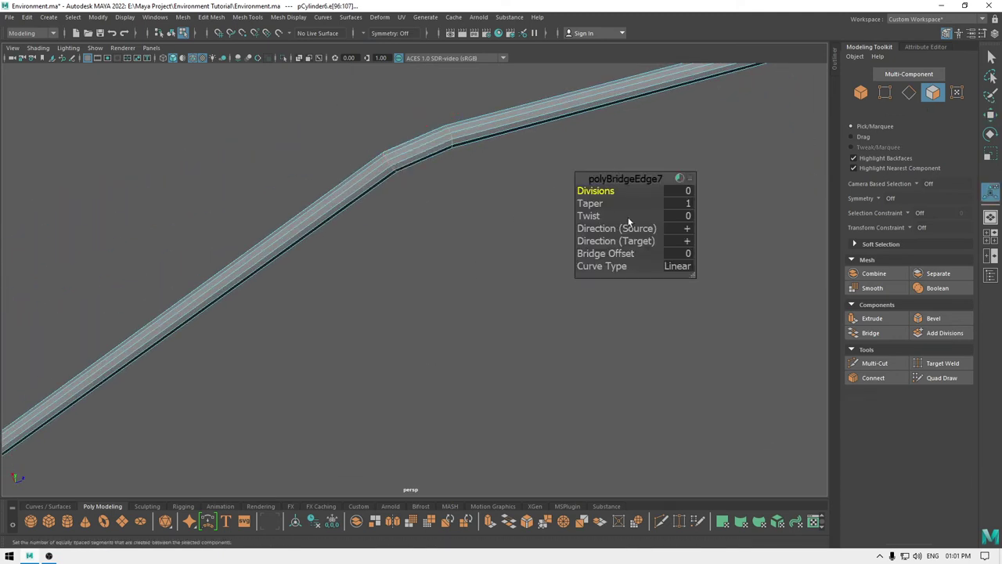
Set the bridge between stair rail and landing rail to the Blend curve type and add divisions to round the bend
click(680, 270)
click(706, 292)
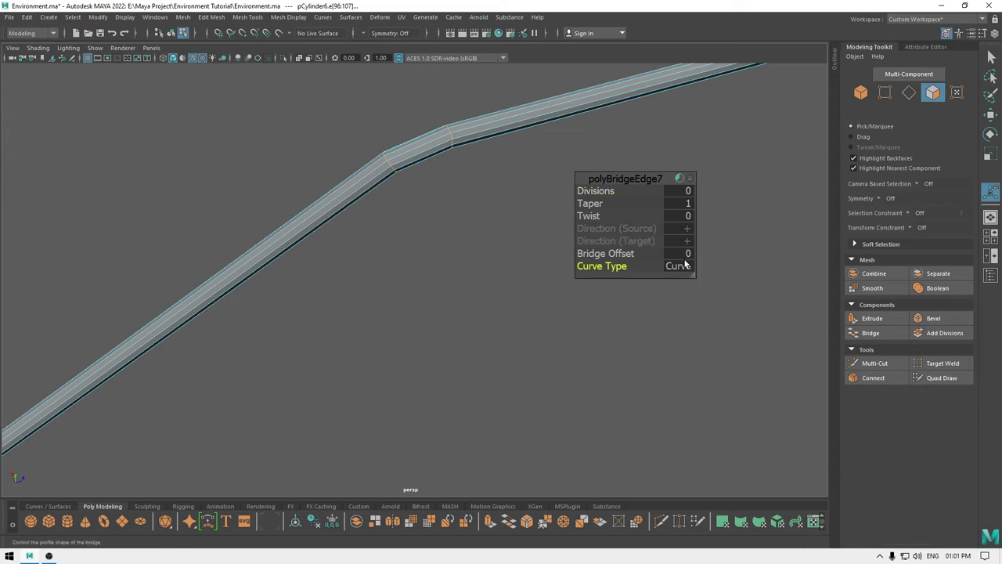
click(679, 265)
click(707, 282)
drag(594, 192, 680, 195)
key(w)
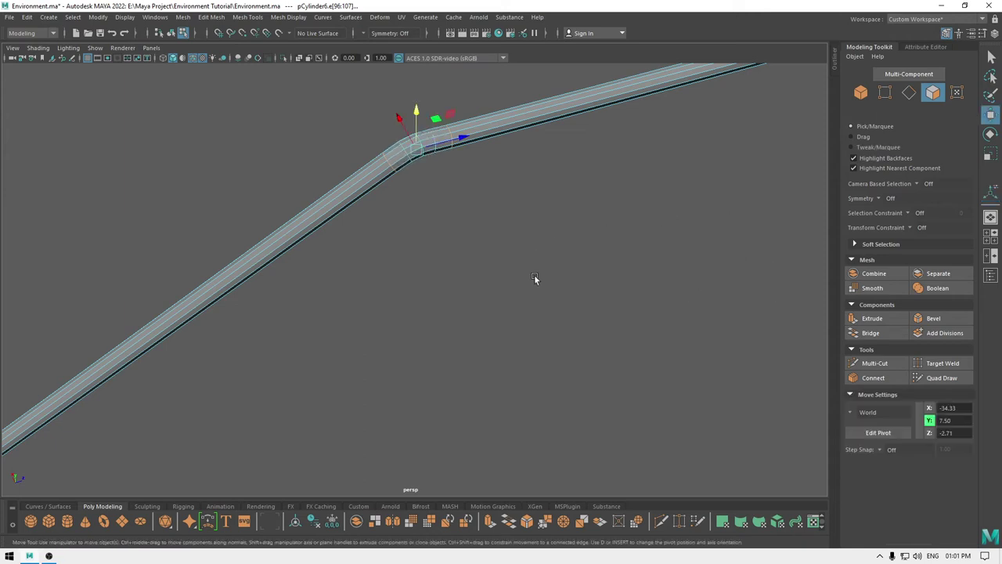
Bridge the stair rail's lower end cap to the top cap of the post on the lowest step
scroll(470, 235, down, 5)
alt+drag(359, 163, 347, 224)
alt+middle_drag(347, 224, 292, 131)
right_drag(292, 130, 294, 162)
drag(296, 170, 253, 268)
ctrl+drag(311, 257, 266, 276)
ctrl+drag(374, 223, 358, 117)
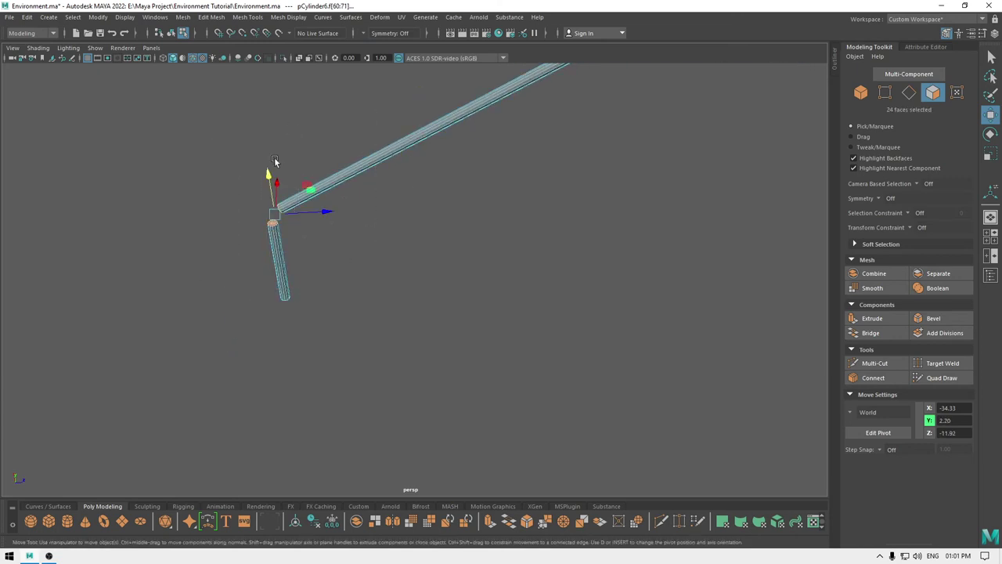
shift+right_drag(274, 160, 269, 315)
Set the lower post's bridge to the Blend curve type and add divisions to round the joint
alt+drag(360, 247, 443, 286)
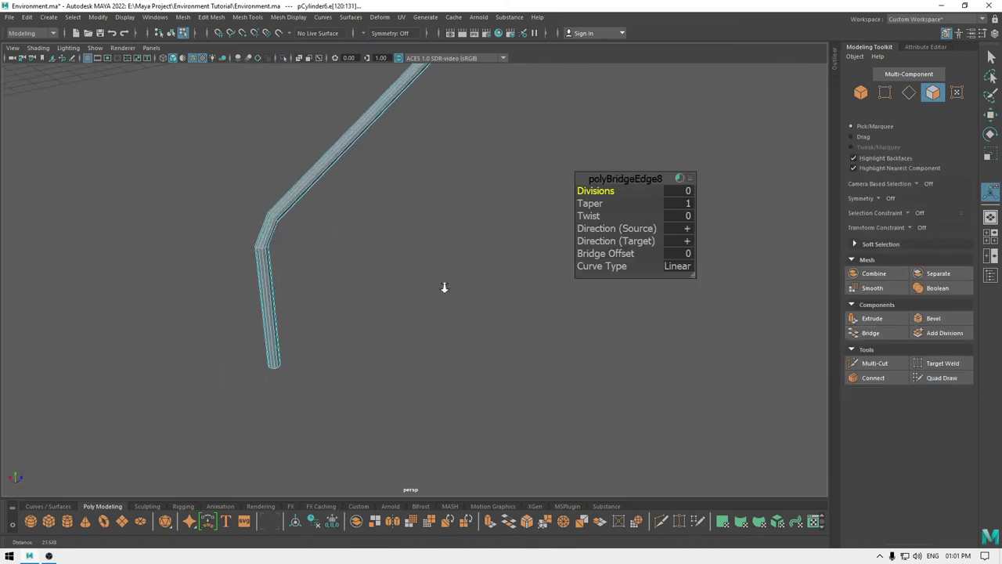
alt+middle_drag(461, 280, 516, 264)
click(676, 267)
click(690, 286)
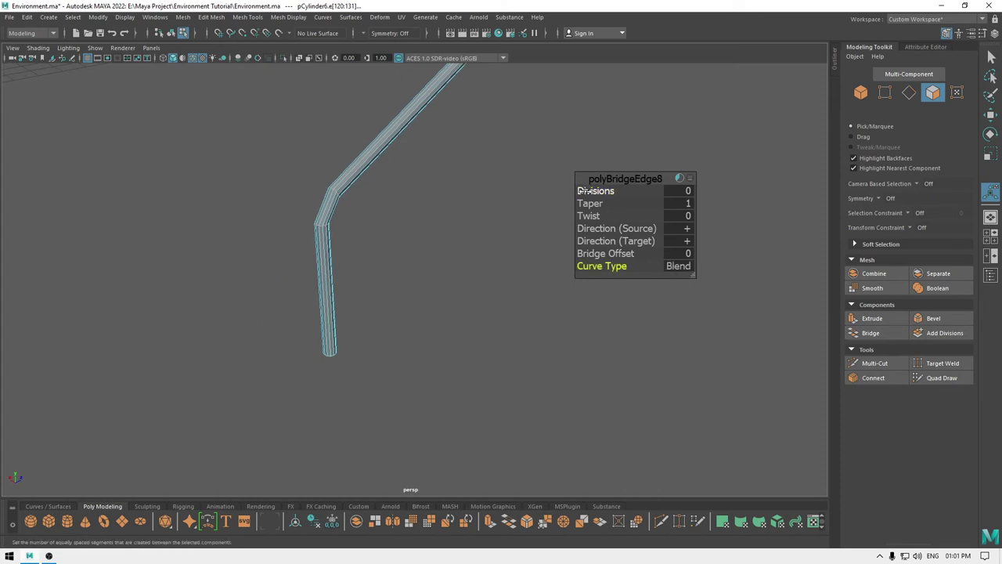
drag(598, 189, 631, 193)
key(w)
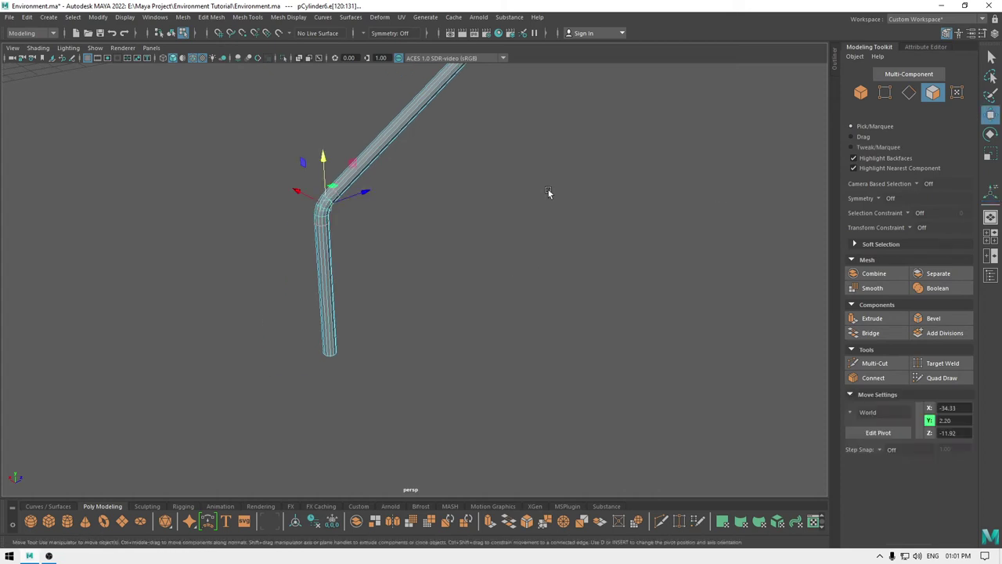
Soften the edges along the railing's whole tube, leaving out the caps at the two post bottoms
alt+drag(548, 190, 397, 217)
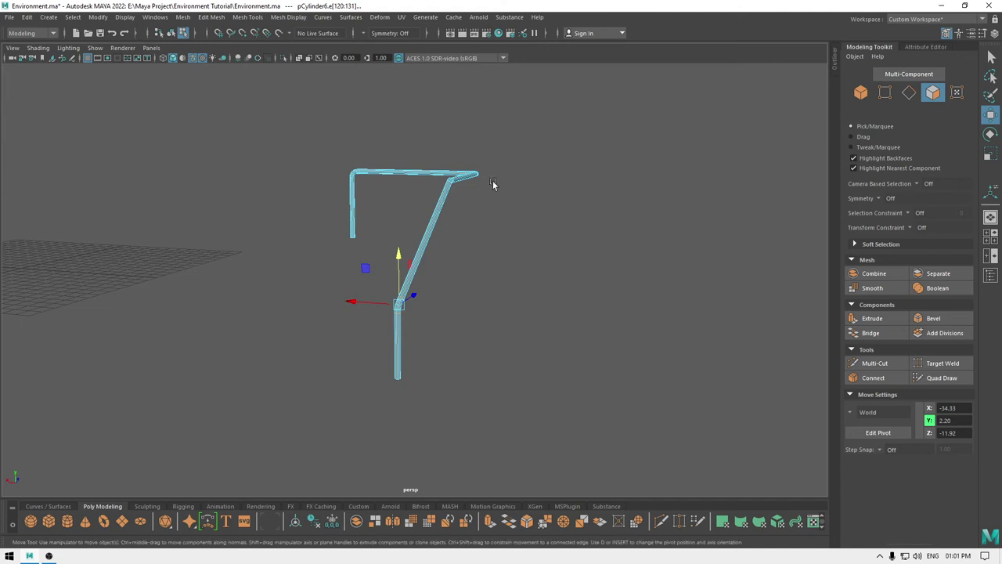
alt+drag(493, 184, 442, 171)
right_click(442, 162)
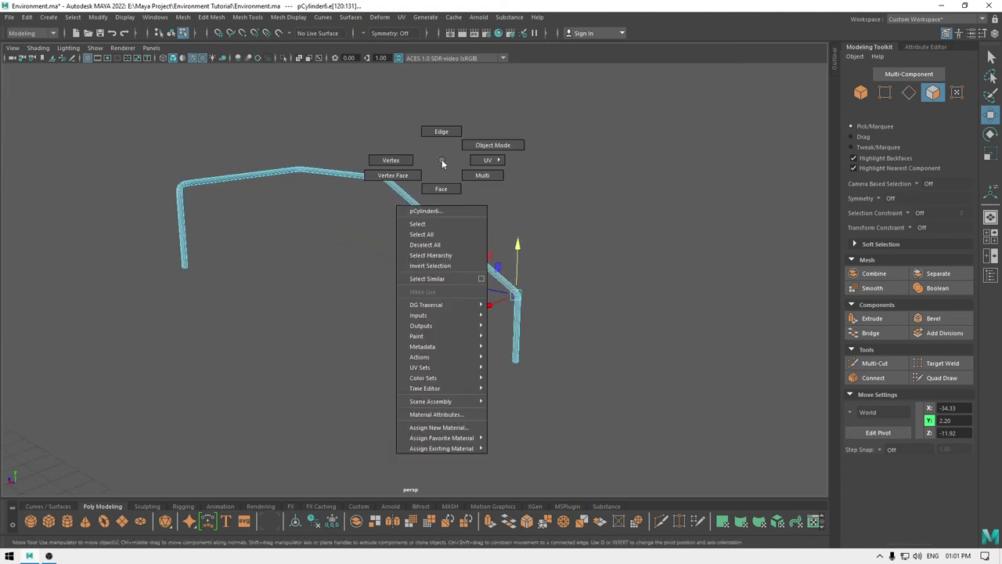
click(436, 130)
drag(149, 157, 274, 225)
shift+drag(366, 205, 494, 278)
alt+right_drag(495, 278, 606, 370)
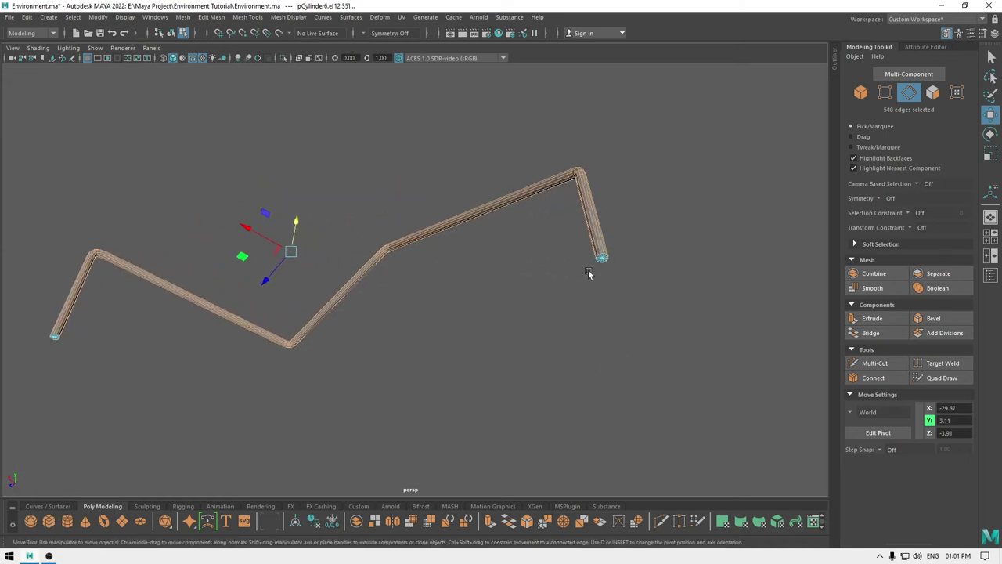
click(288, 17)
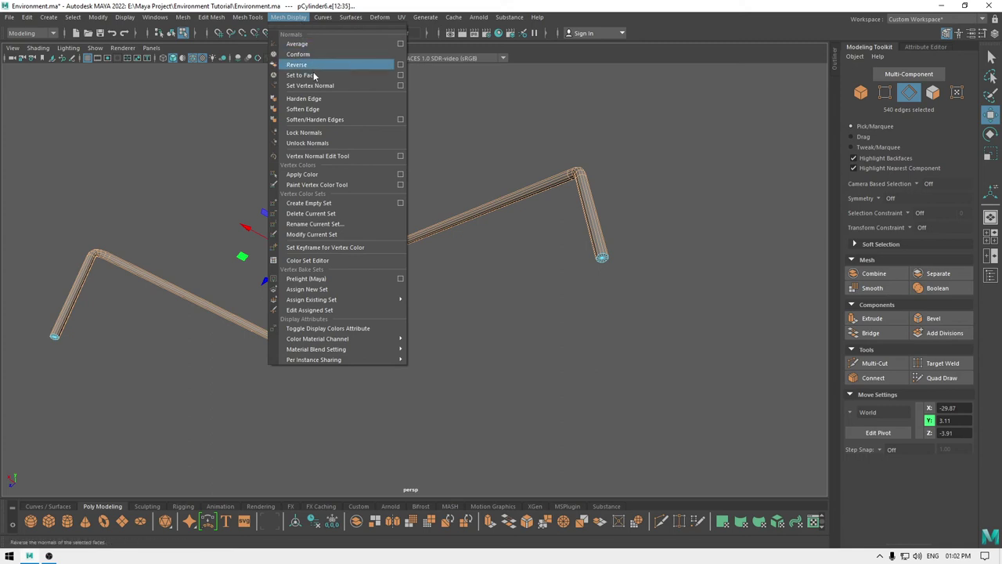
click(311, 113)
Return the railing to object mode, check its smooth shading, and bring the rest of the scene back into view
right_drag(311, 173, 374, 139)
click(379, 139)
alt+drag(389, 162, 450, 236)
click(441, 185)
right_drag(441, 185, 503, 476)
click(525, 360)
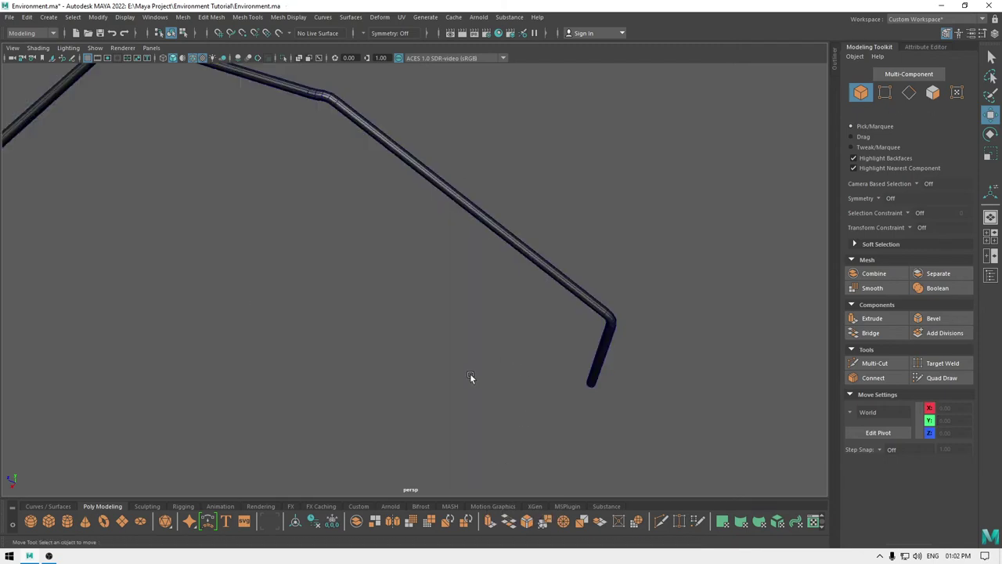
alt+drag(471, 376, 383, 370)
key(ctrl+1)
alt+drag(579, 266, 409, 357)
Lower the bottom vertices of the railing post on the lowest step slightly so its base sinks into the step
key(space)
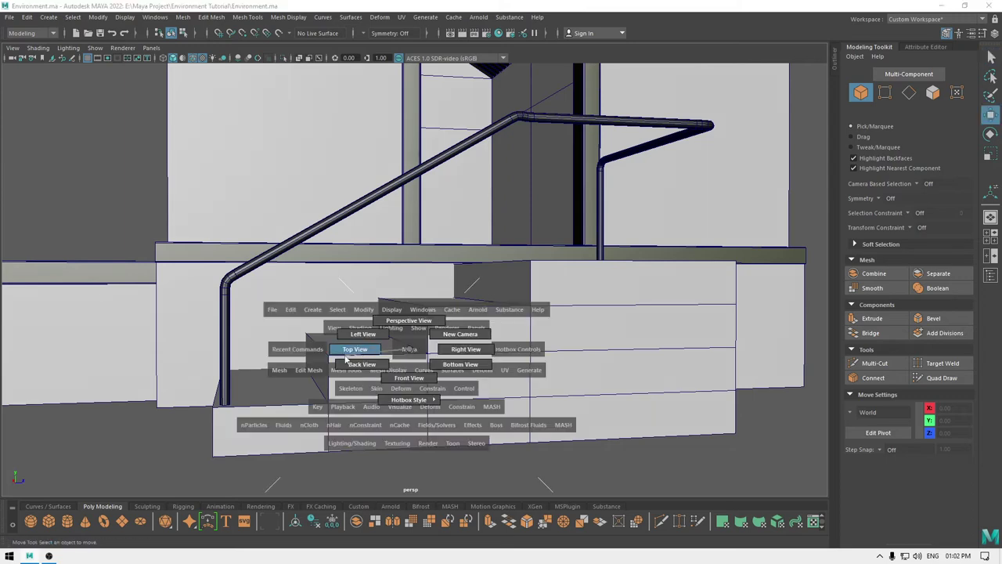
alt+middle_drag(294, 357, 427, 293)
alt+right_drag(427, 293, 595, 415)
alt+right_drag(364, 314, 472, 529)
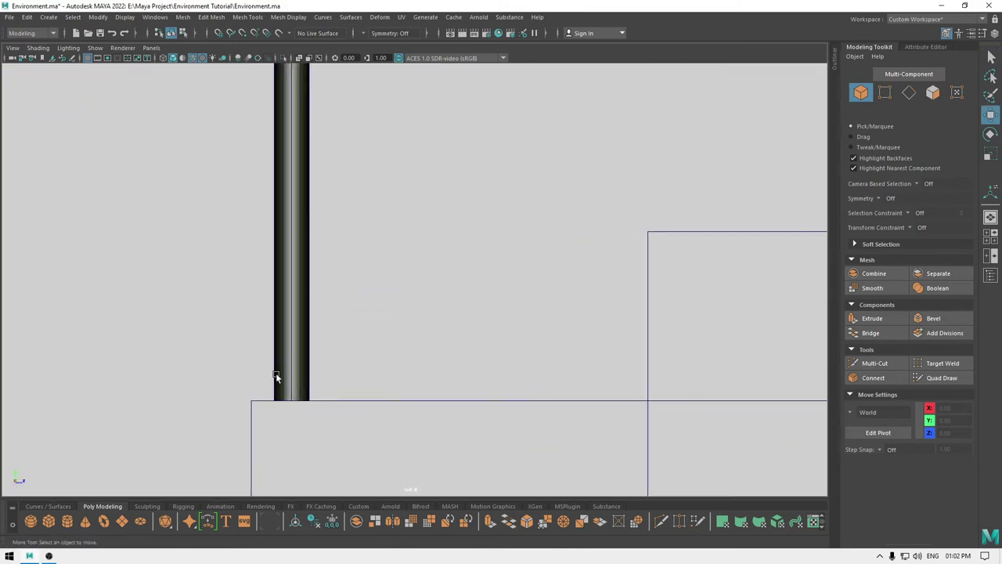
click(278, 376)
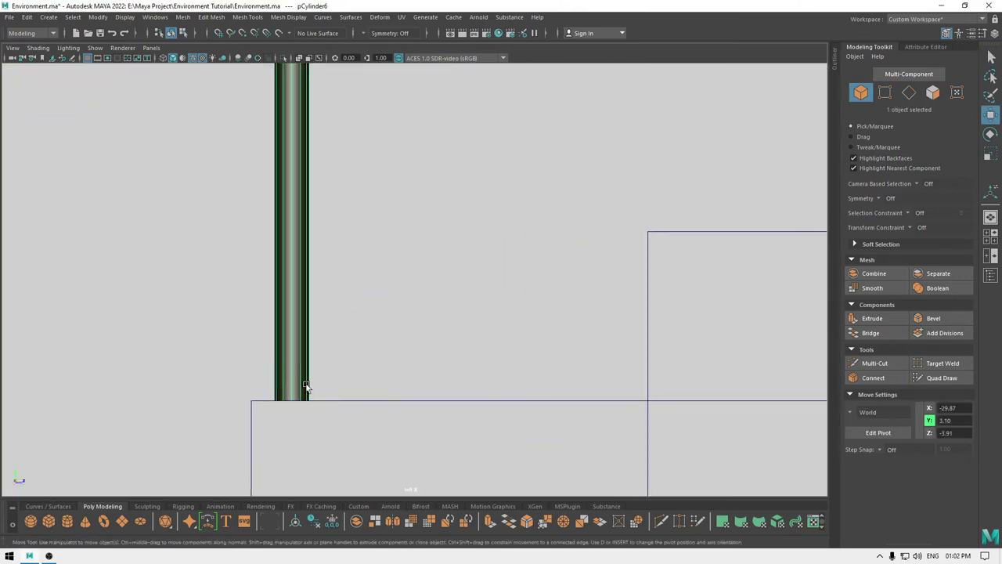
key(space)
drag(368, 384, 362, 329)
alt+drag(362, 329, 288, 329)
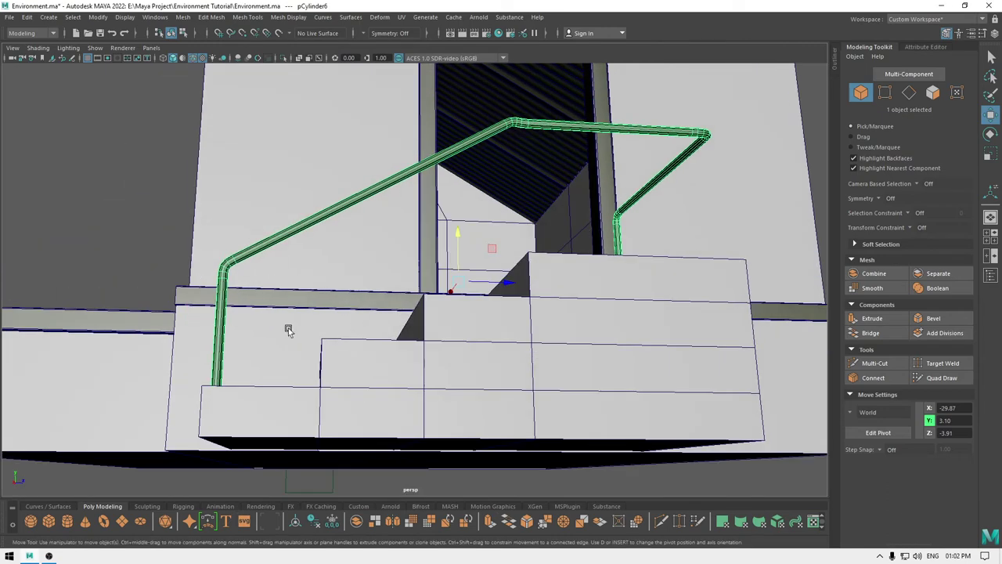
alt+drag(241, 351, 231, 370)
right_drag(84, 175, 31, 177)
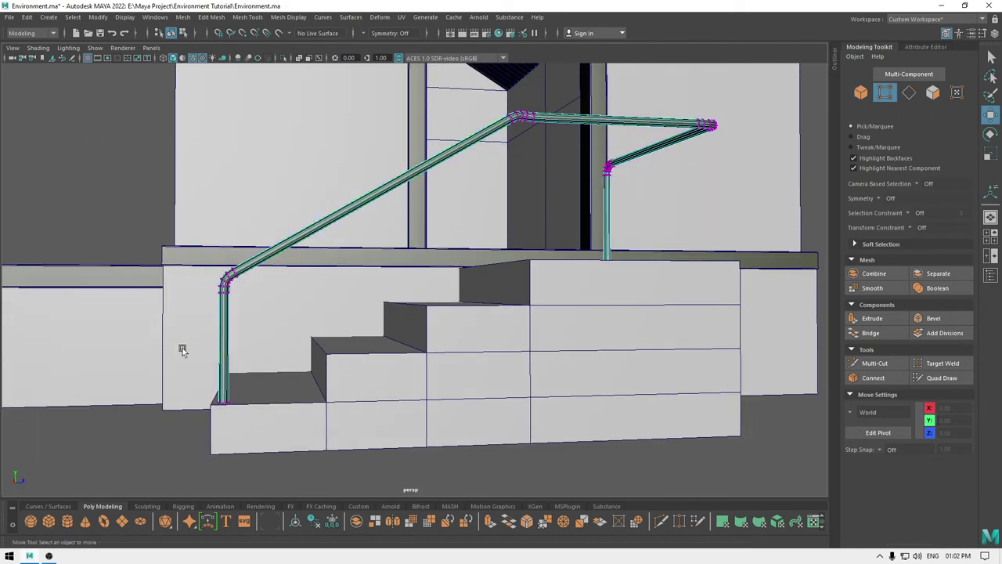
drag(188, 355, 325, 477)
drag(225, 353, 226, 354)
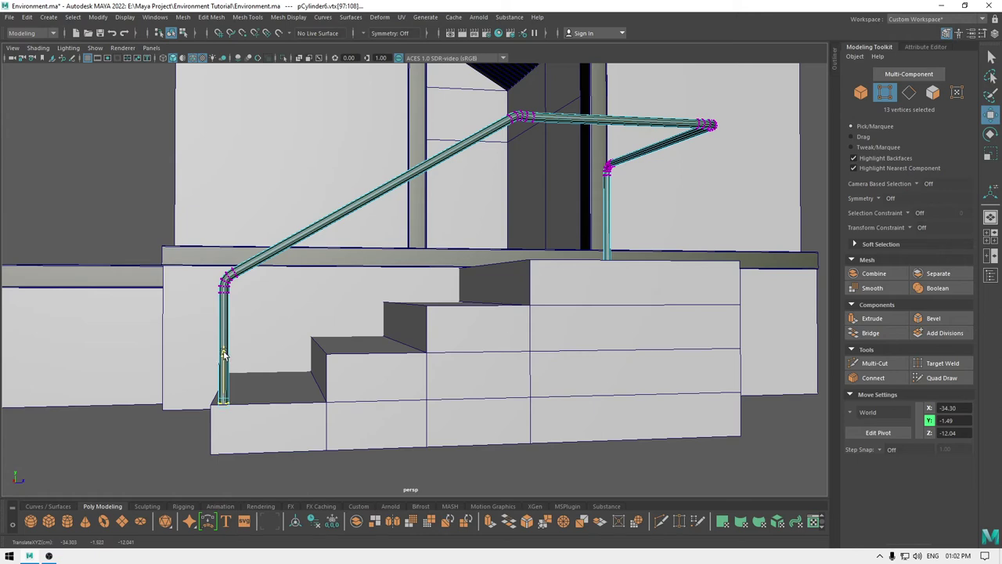
Lower the bottom vertices of the wall-side landing post slightly into the landing surface and return the railing to object mode
alt+drag(681, 267, 638, 302)
drag(702, 209, 591, 248)
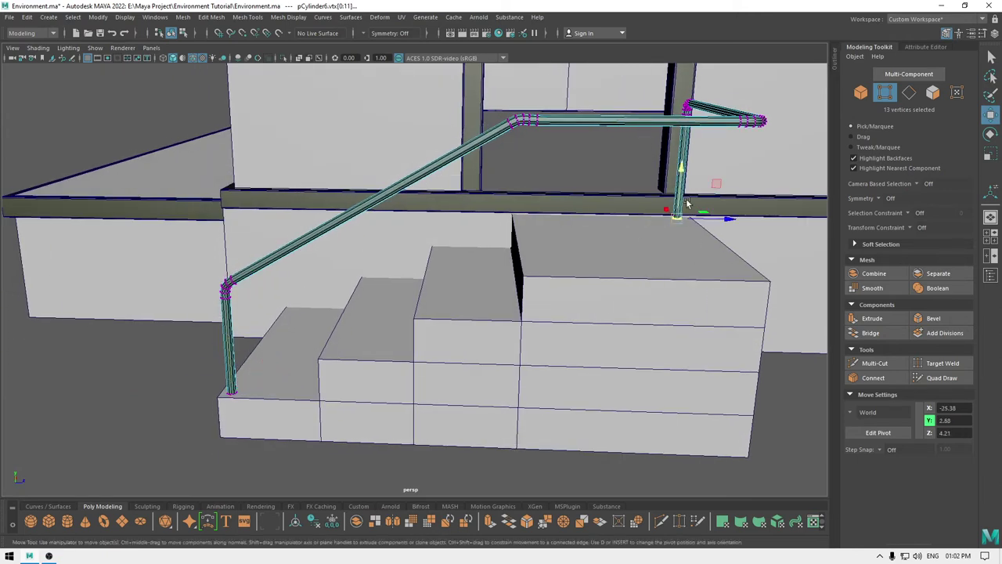
drag(684, 174, 684, 173)
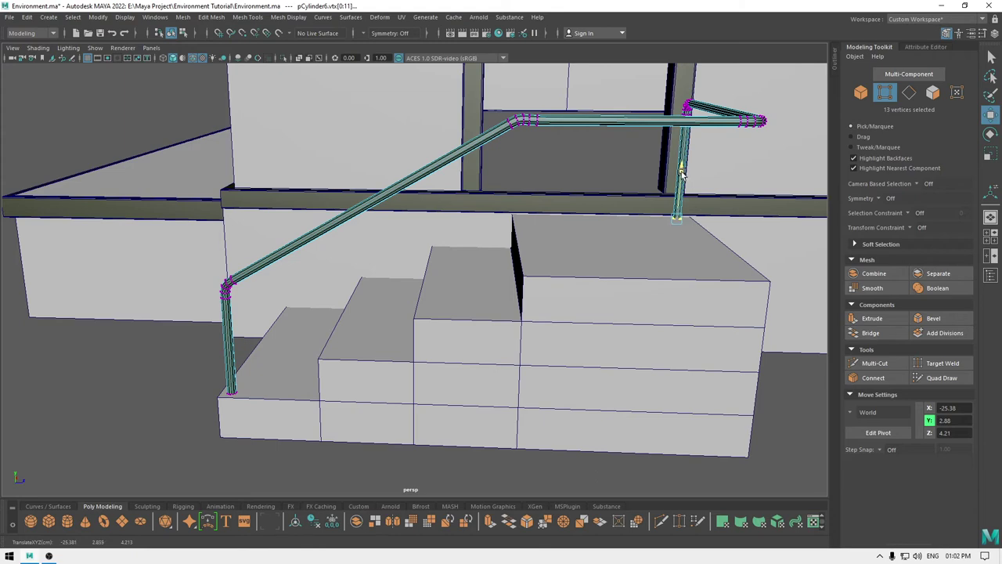
right_drag(599, 262, 658, 241)
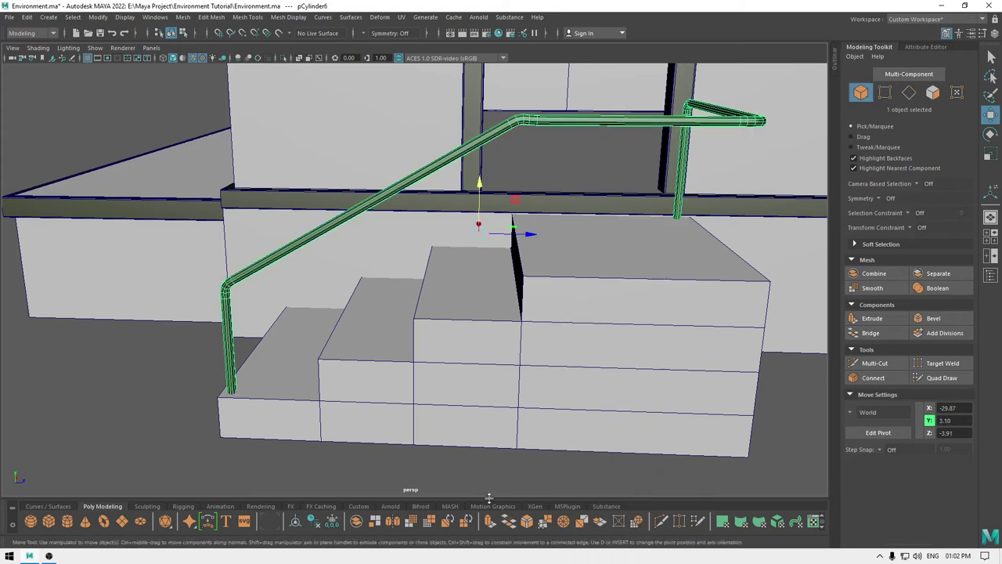
Deselect the railing, turn off the wireframe overlay, save the scene and inspect the railing around the stairs and landing
click(469, 466)
mouse_move(469, 466)
alt+mouse_down()
mouse_move(498, 373)
mouse_move(581, 379)
mouse_move(447, 284)
mouse_move(264, 309)
mouse_move(365, 302)
alt+mouse_up()
click(193, 60)
scroll(444, 285, down, 4)
key(ctrl+s)
alt+drag(540, 266, 519, 254)
scroll(360, 251, up, 4)
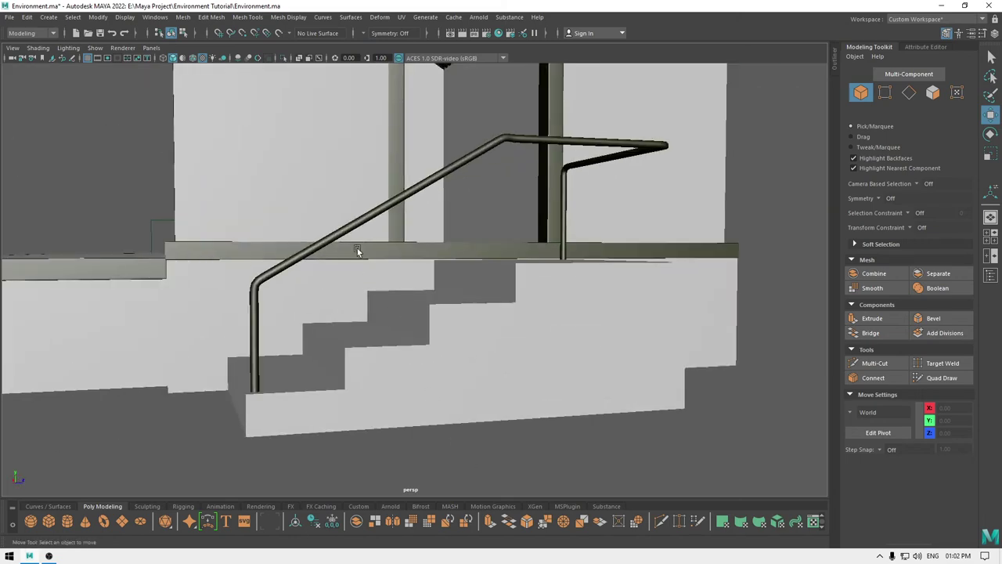
alt+drag(558, 145, 674, 261)
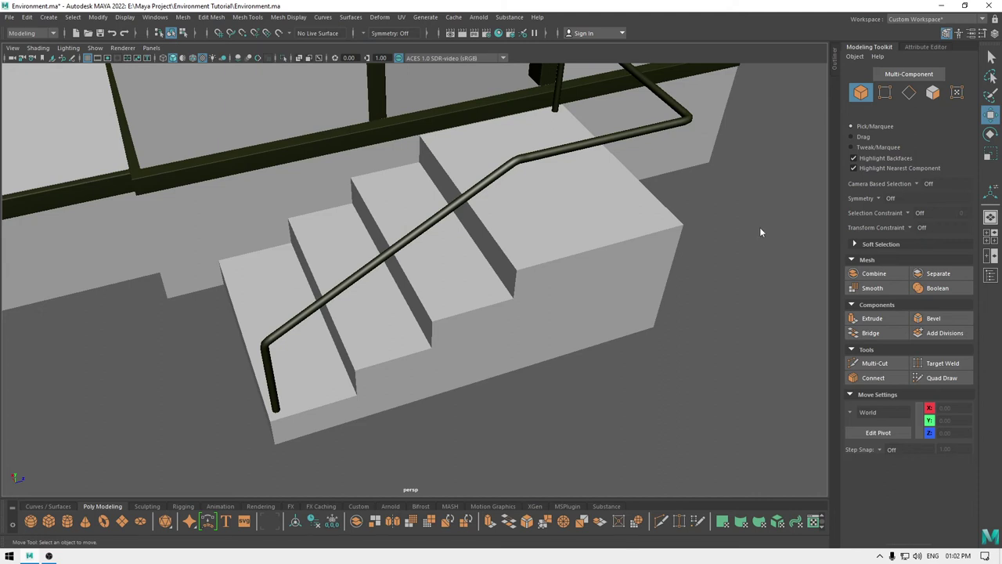
Create a polygon cylinder and move it from the origin to the stair landing at X -32.20
shift+right_drag(759, 228, 712, 228)
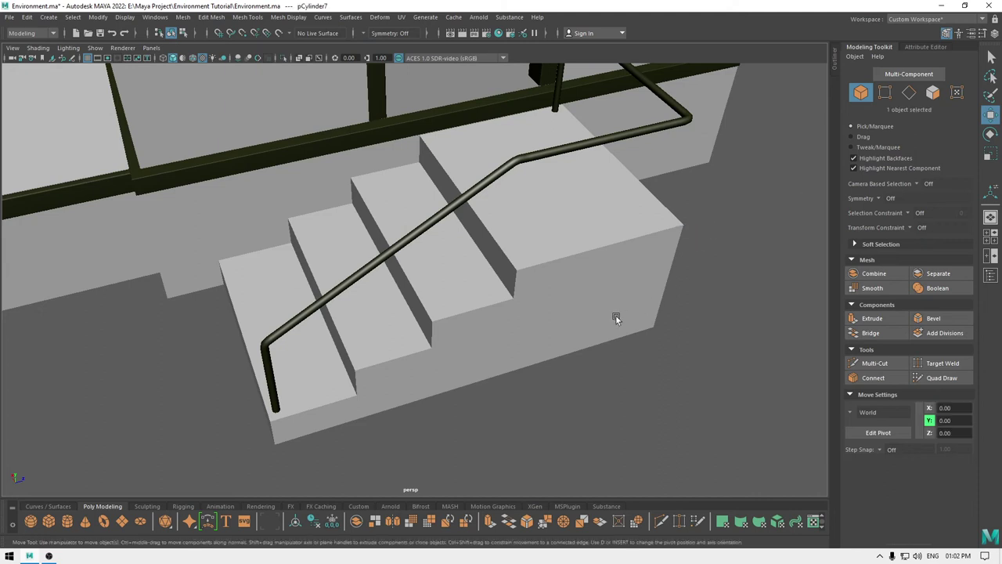
alt+right_drag(615, 314, 369, 118)
drag(319, 86, 368, 197)
key(w)
key(space)
alt+right_drag(395, 232, 344, 118)
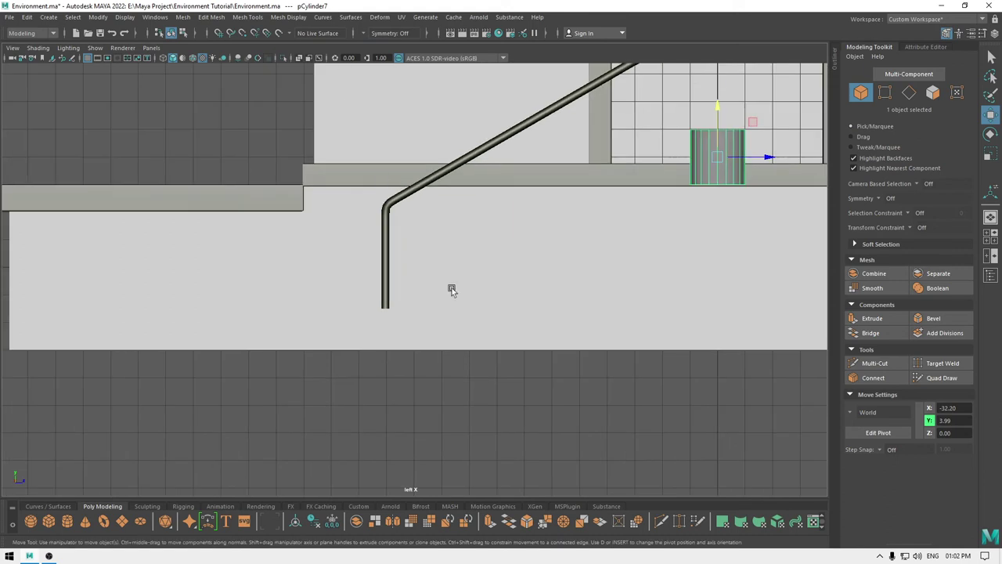
Restore the wireframe overlay and place the cylinder beside the end post at Z 2.14, with its base on the landing
alt+middle_drag(452, 289, 146, 407)
alt+right_drag(146, 407, 324, 362)
click(194, 59)
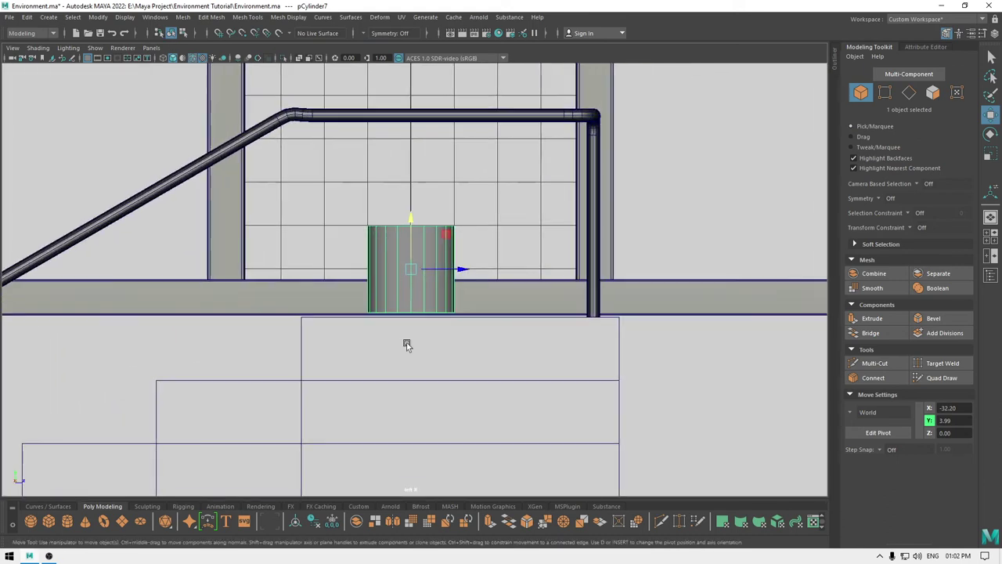
drag(461, 269, 557, 271)
drag(501, 214, 499, 218)
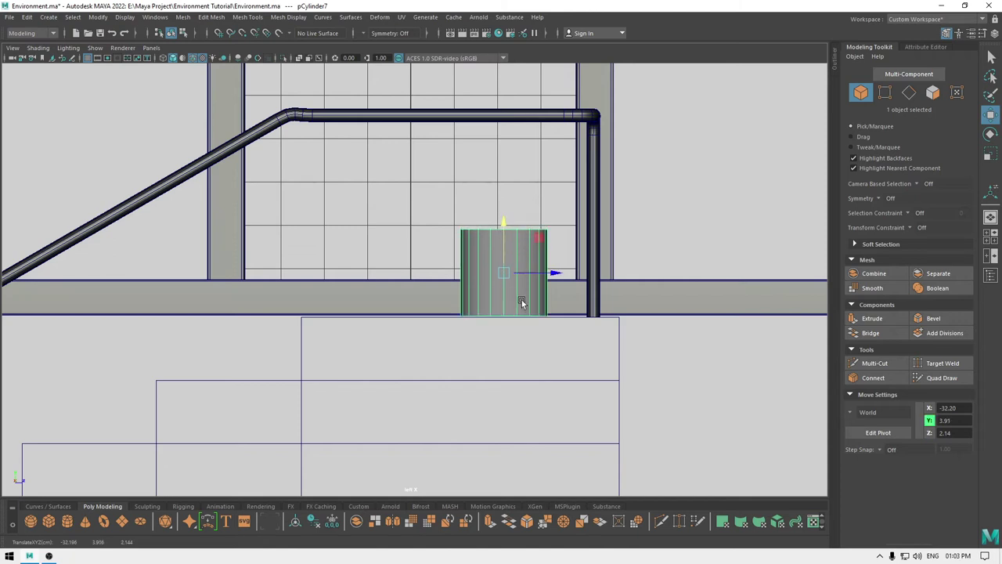
Give the cylinder 12 axis subdivisions and a radius of 0.1, refined to 0.09
key(t)
drag(594, 190, 541, 196)
click(699, 192)
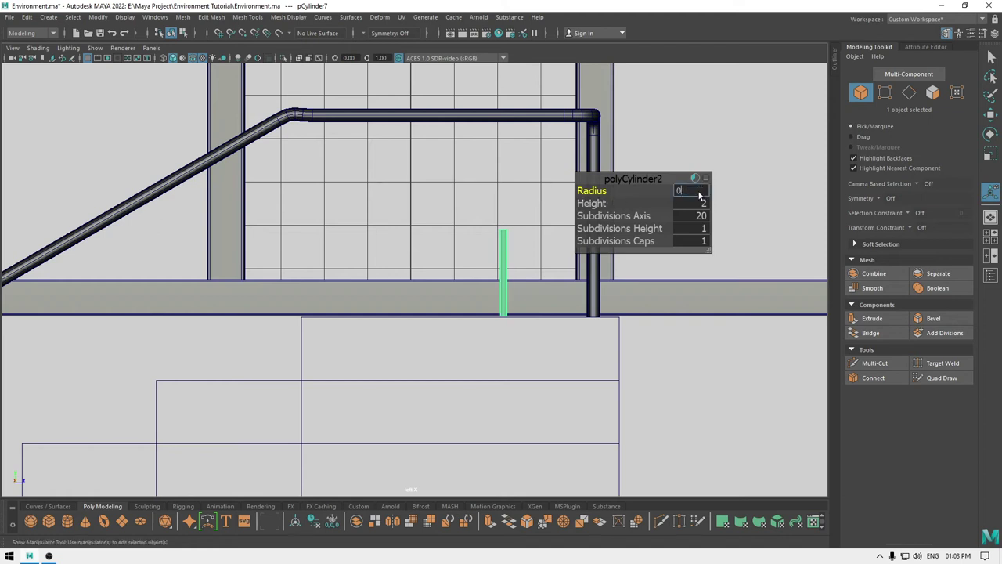
text(0.1)
key(Return)
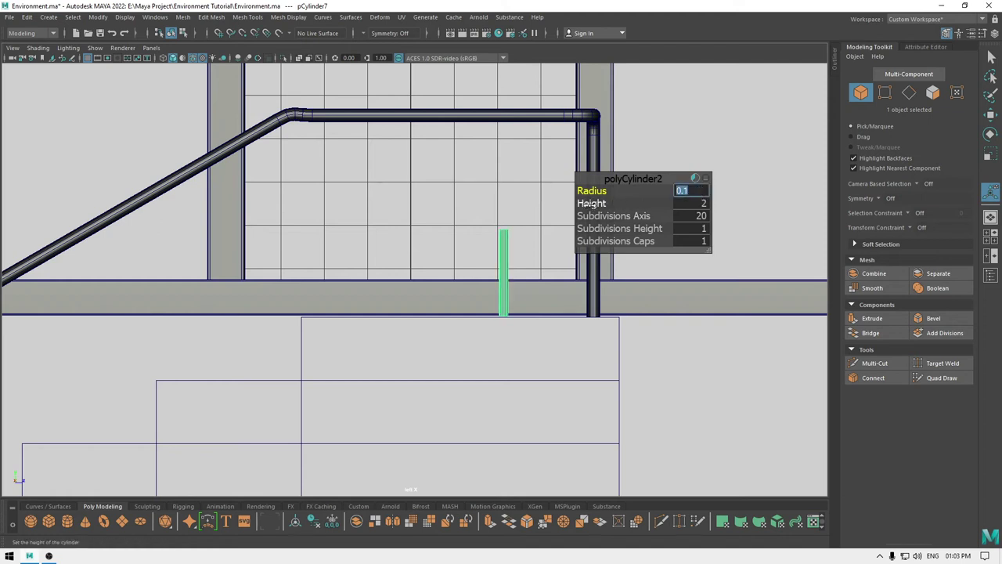
click(689, 218)
text(12)
key(Return)
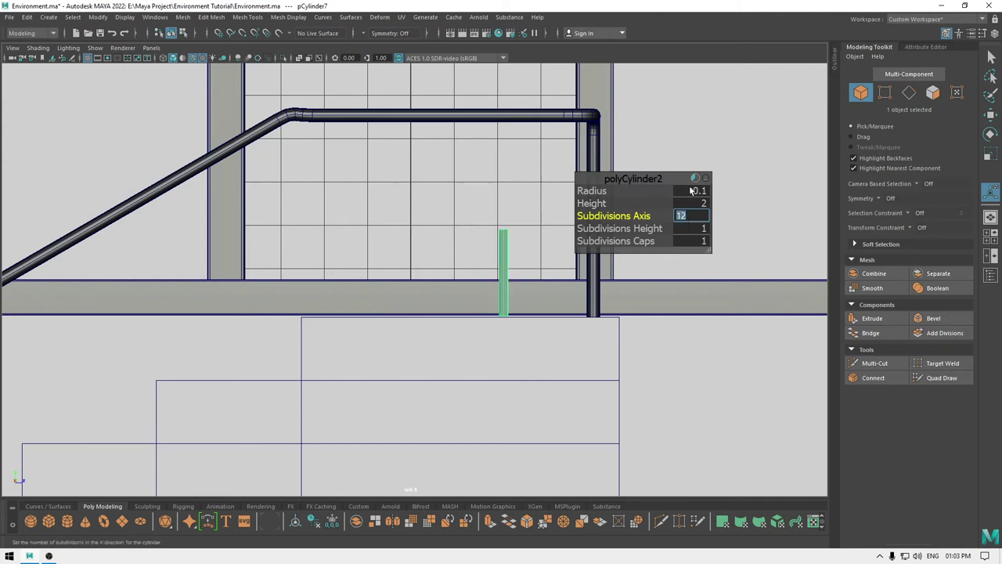
click(691, 191)
key(Return)
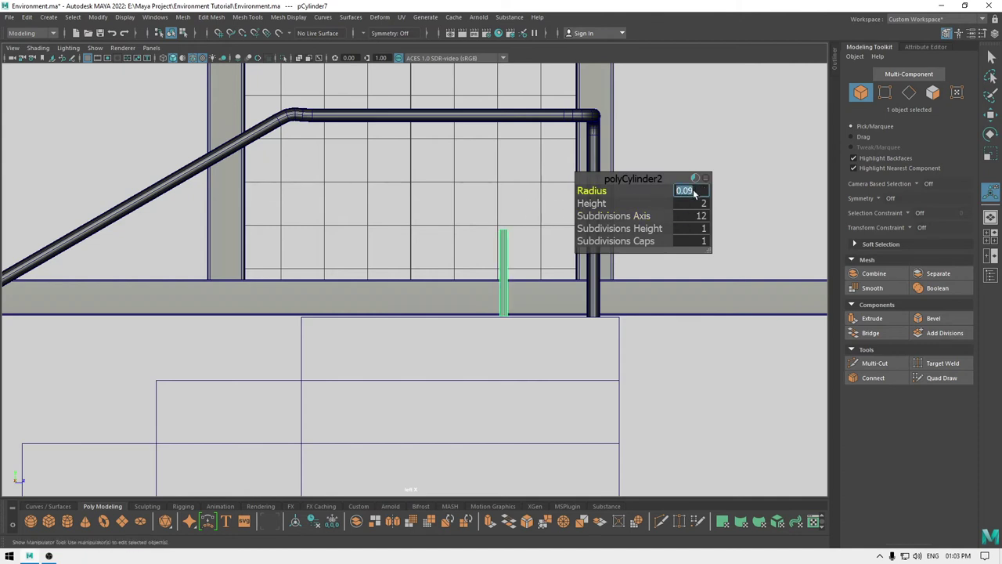
key(w)
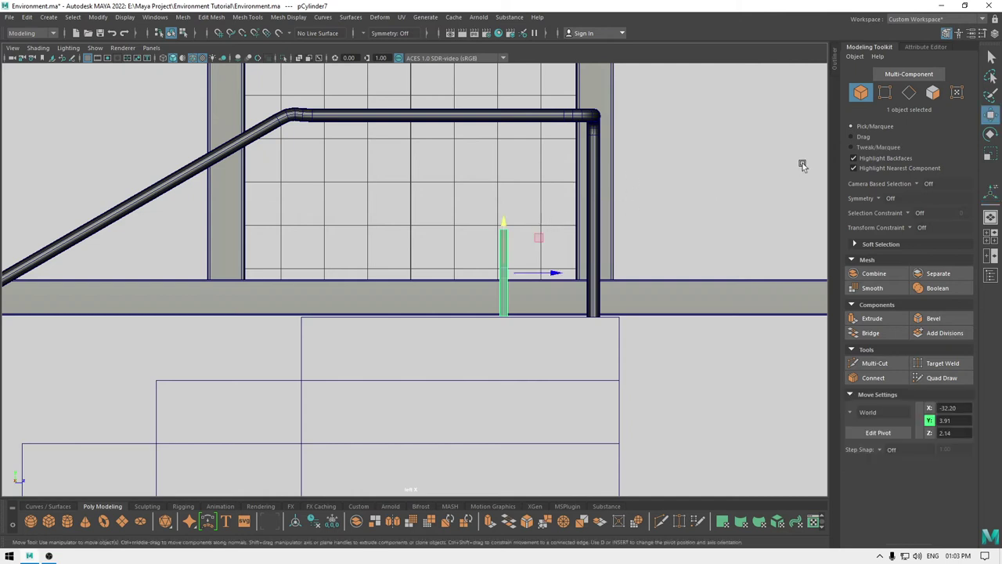
Stretch the cylinder into a baluster by raising its top vertices to the handrail and fitting its bottom vertices to the landing
key(F9)
drag(539, 216, 464, 242)
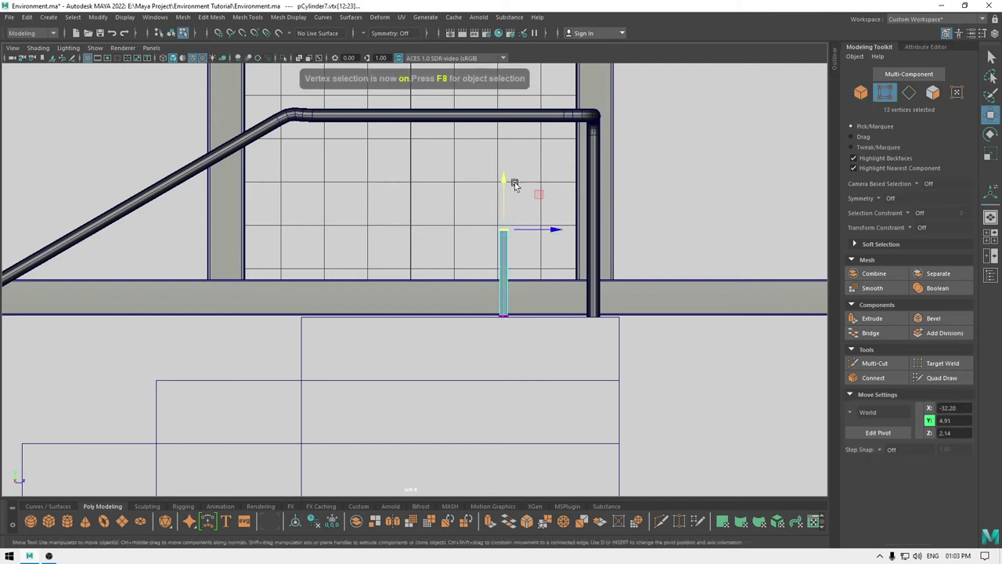
drag(505, 177, 505, 81)
drag(539, 282, 447, 340)
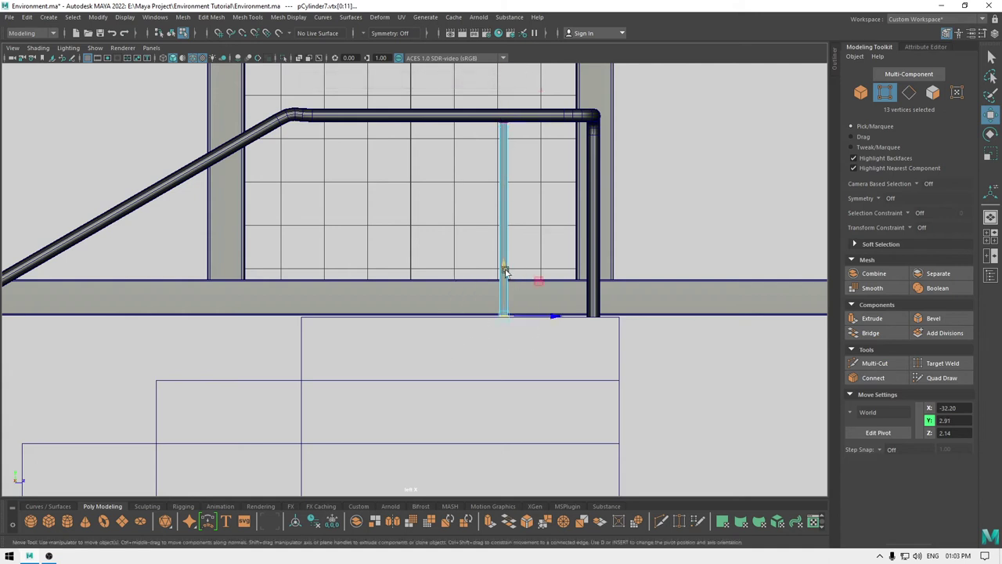
drag(505, 272, 428, 271)
key(F8)
Center the baluster under the landing's end rail and slide it near the wall-side post, at X -26.97 and Z 4.23
key(space)
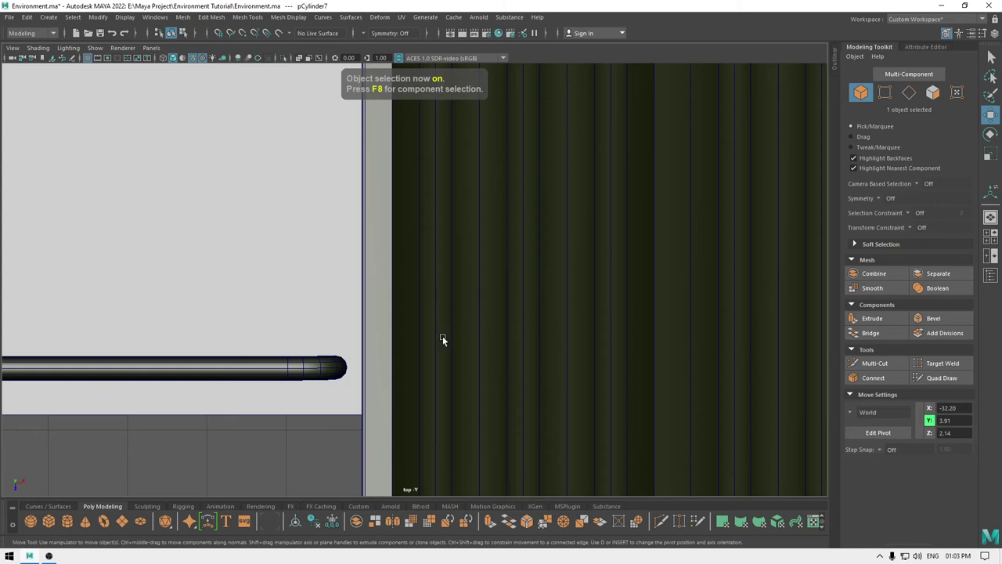
key(f)
mouse_move(442, 337)
alt+right_down()
mouse_move(358, 240)
mouse_move(476, 398)
mouse_move(425, 333)
alt+right_up()
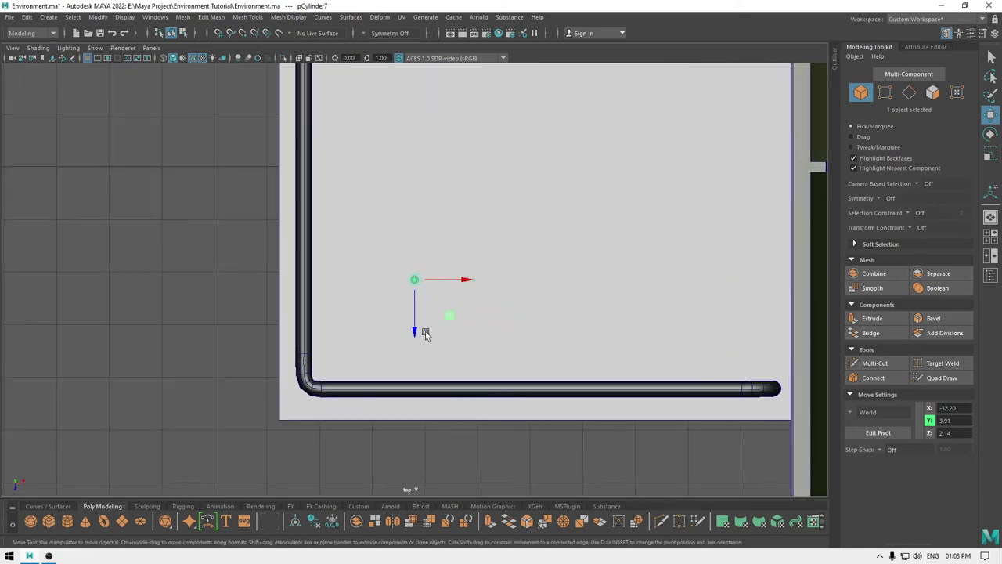
drag(412, 332, 425, 446)
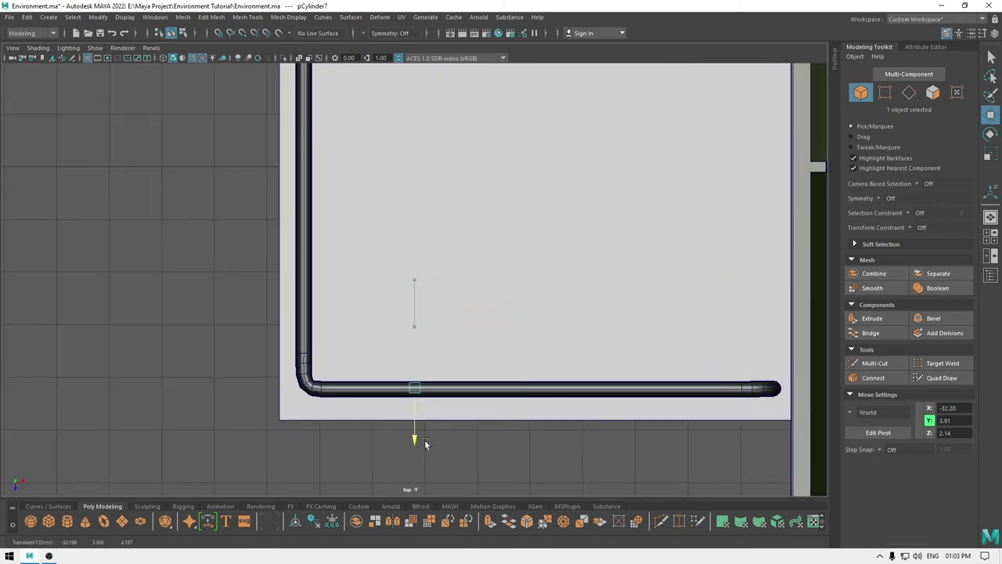
drag(458, 398, 791, 389)
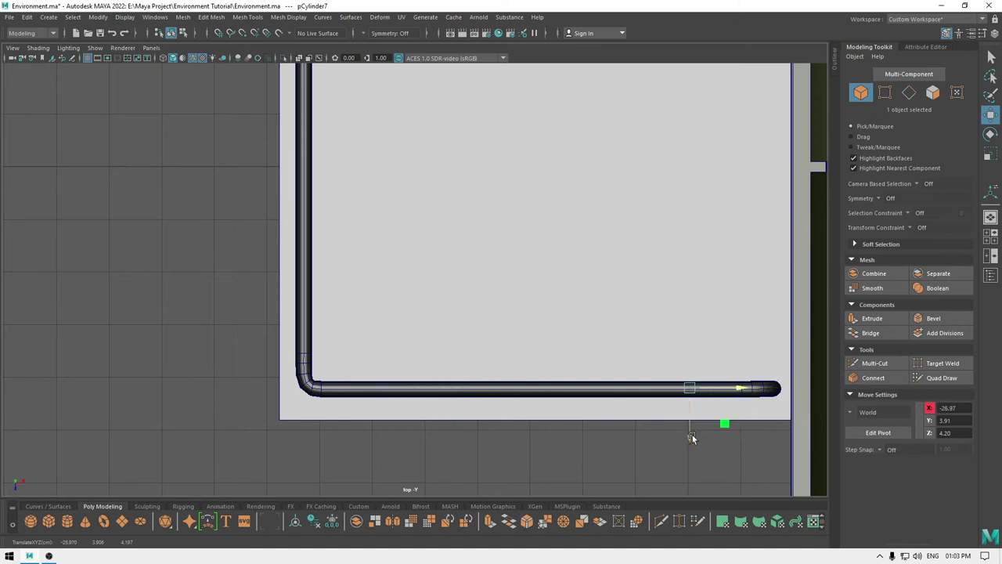
drag(692, 437, 572, 432)
key(space)
scroll(572, 432, up, 3)
alt+middle_drag(566, 357, 499, 372)
scroll(535, 418, up, 3)
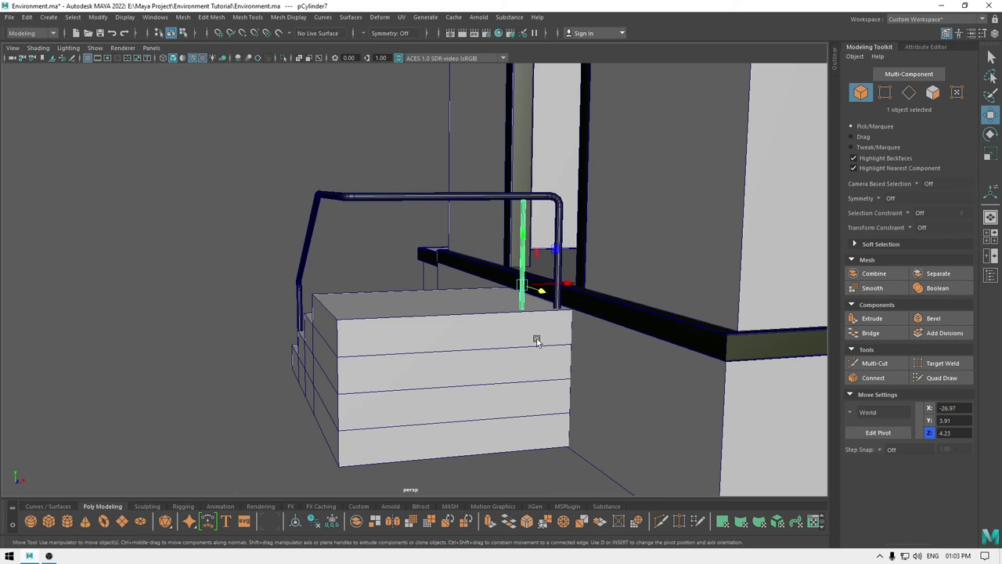
Extend the baluster's top vertices into the handrail and its bottom vertices slightly into the landing, and return to object mode
key(space)
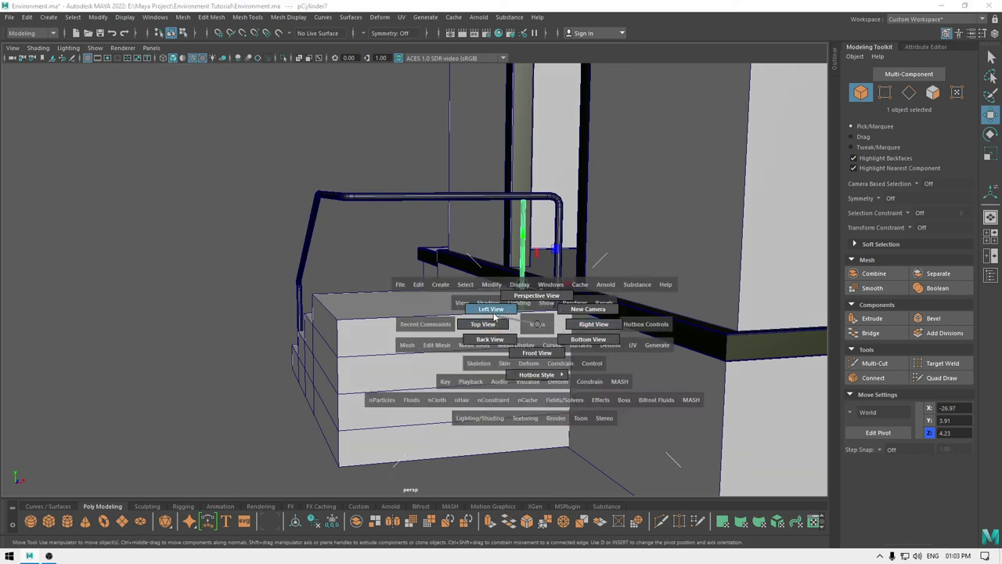
drag(494, 317, 484, 305)
scroll(526, 331, down, 1)
alt+middle_drag(529, 260, 485, 279)
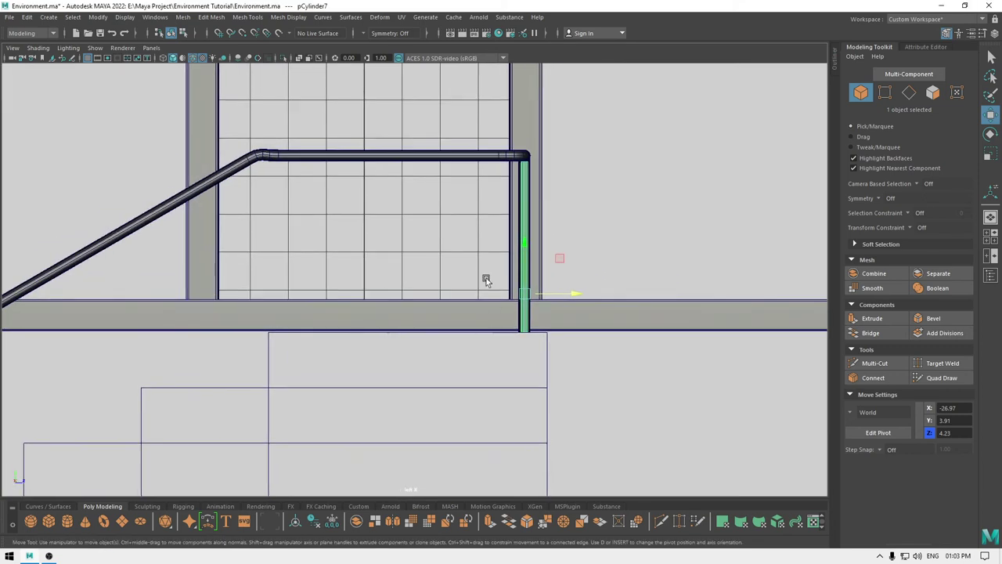
scroll(487, 279, up, 2)
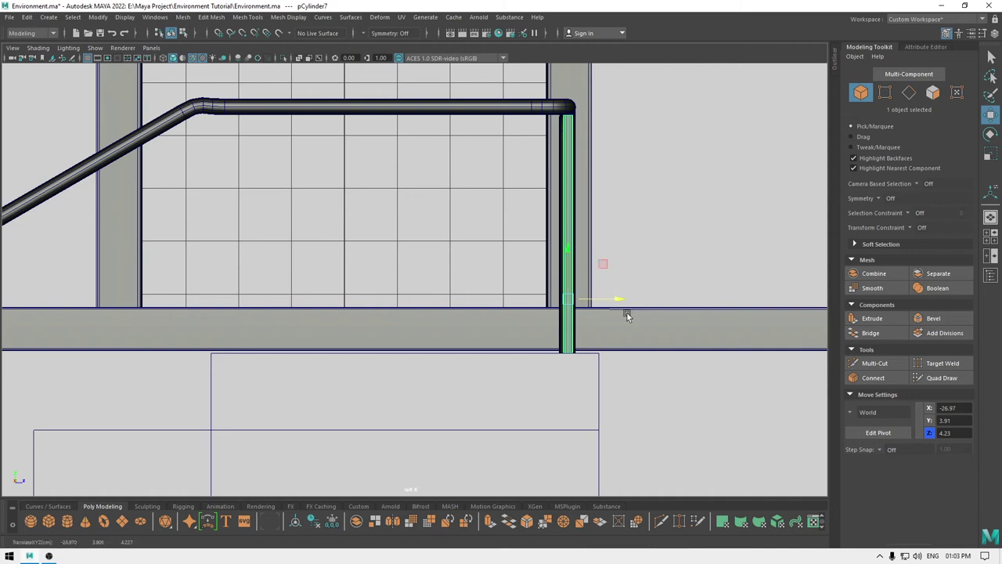
key(F9)
drag(578, 122, 553, 128)
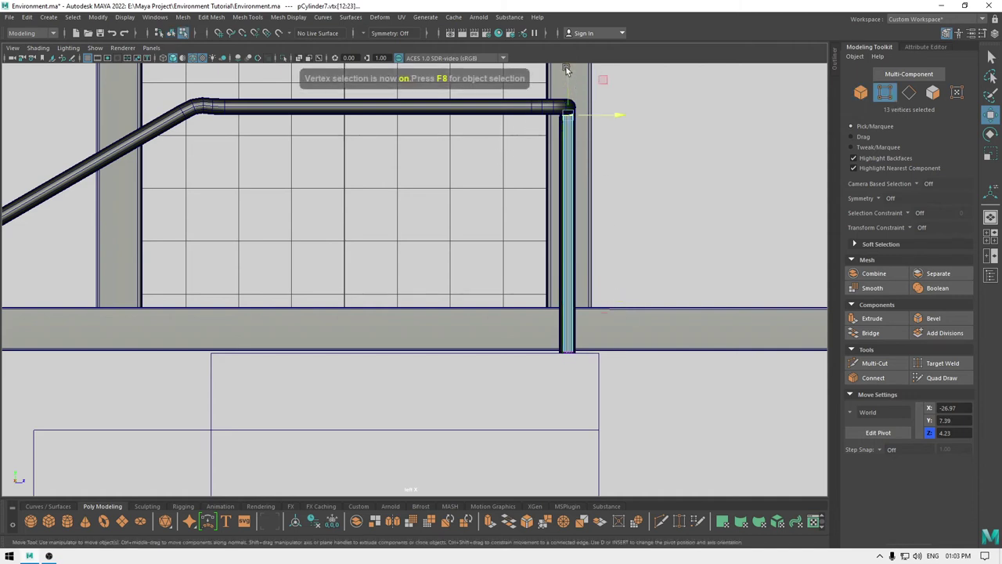
drag(567, 69, 571, 66)
drag(616, 334, 470, 395)
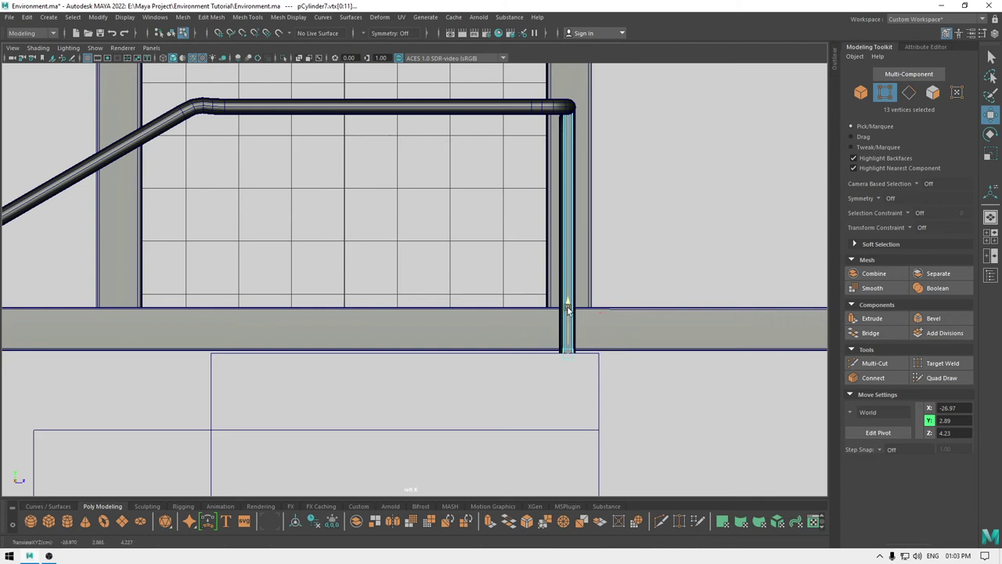
key(F8)
Duplicate the baluster at equal spacing along the landing's end rail up to the outer corner, making four balusters in total
key(space)
drag(572, 277, 427, 363)
key(shift+d)
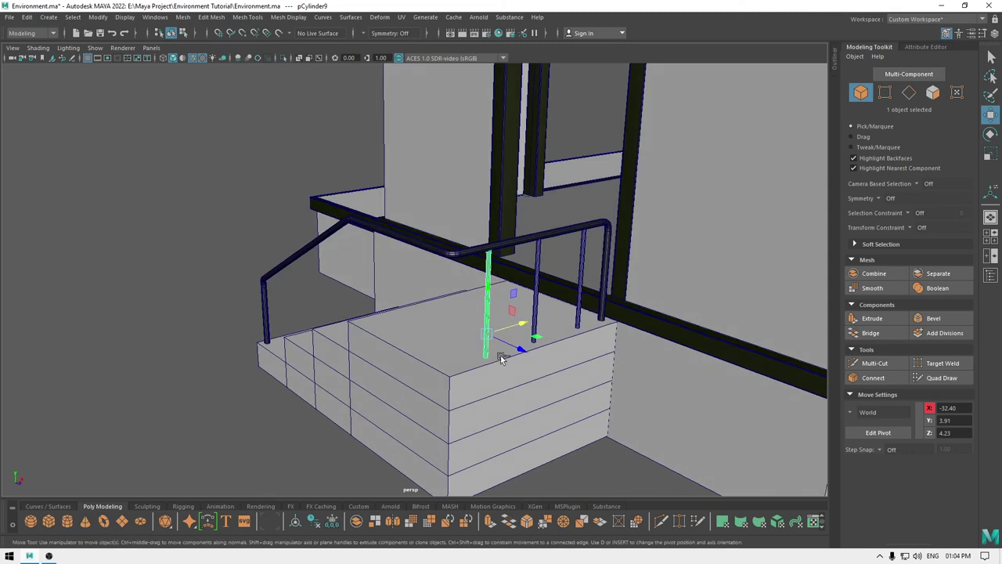
shift+drag(523, 328, 491, 338)
Fine-tune the corner baluster's position to X -34.12 and Z 4.10 so it sits under the railing's bend
mouse_move(491, 337)
alt+mouse_down()
mouse_move(553, 322)
mouse_move(510, 340)
mouse_move(398, 352)
alt+mouse_up()
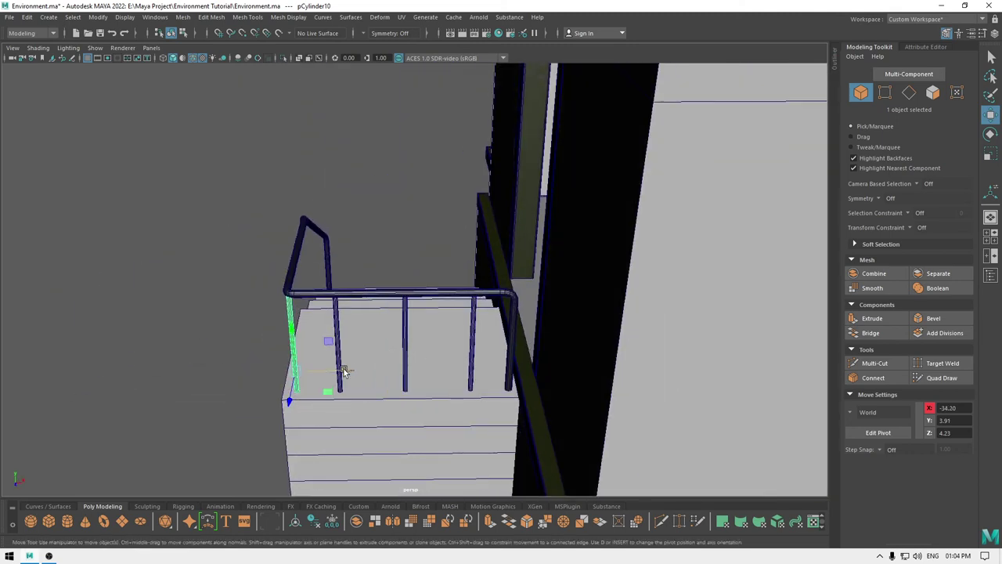
drag(344, 370, 404, 359)
drag(638, 287, 640, 290)
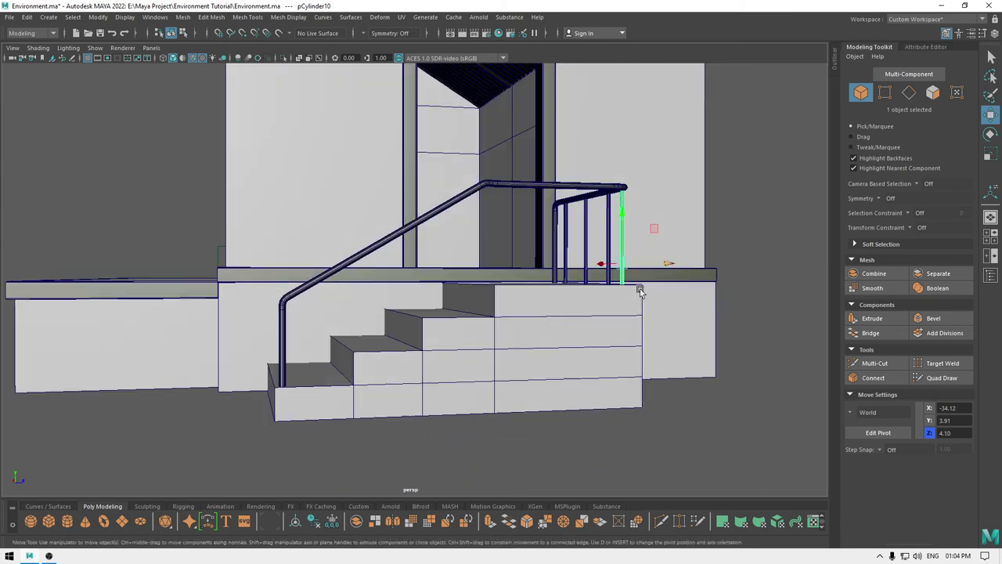
Fine-tune the corner baluster's position under the railing's bend to X -34.21 and Z 4.16
key(f)
alt+drag(557, 289, 641, 273)
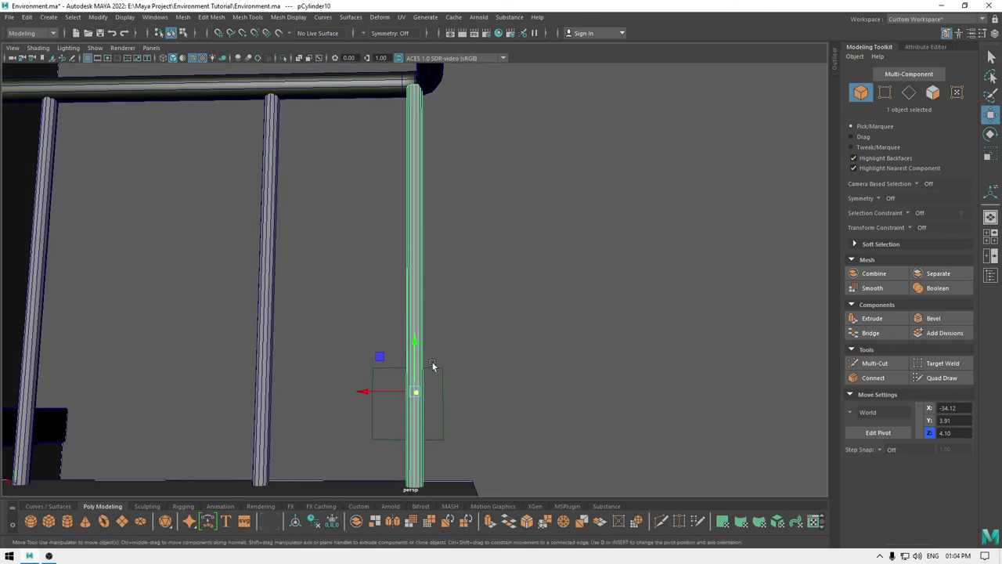
alt+drag(433, 366, 486, 354)
drag(366, 391, 198, 409)
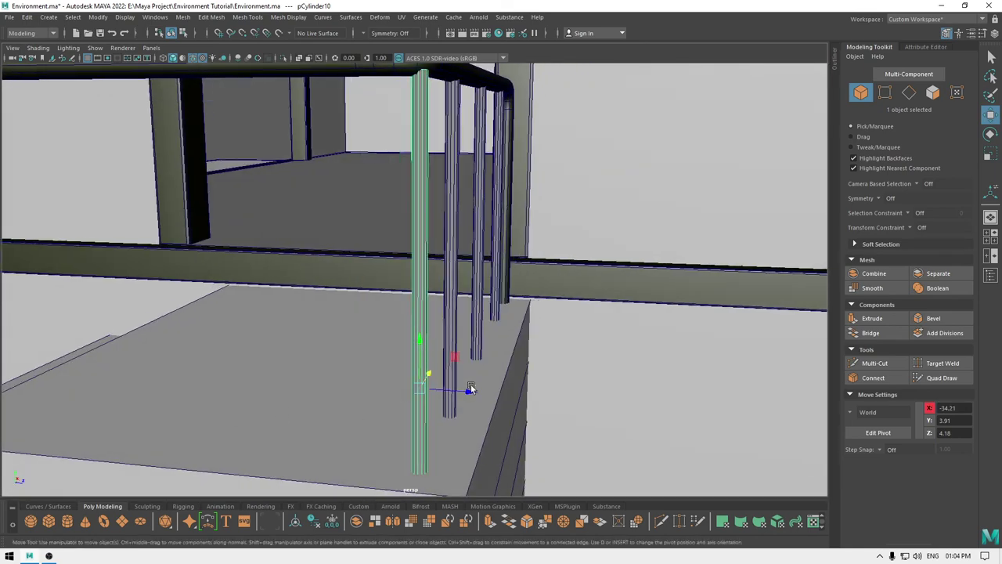
click(470, 387)
key(ctrl+z)
drag(473, 389, 472, 390)
alt+drag(394, 404, 317, 417)
scroll(362, 326, down, 2)
alt+drag(362, 325, 285, 322)
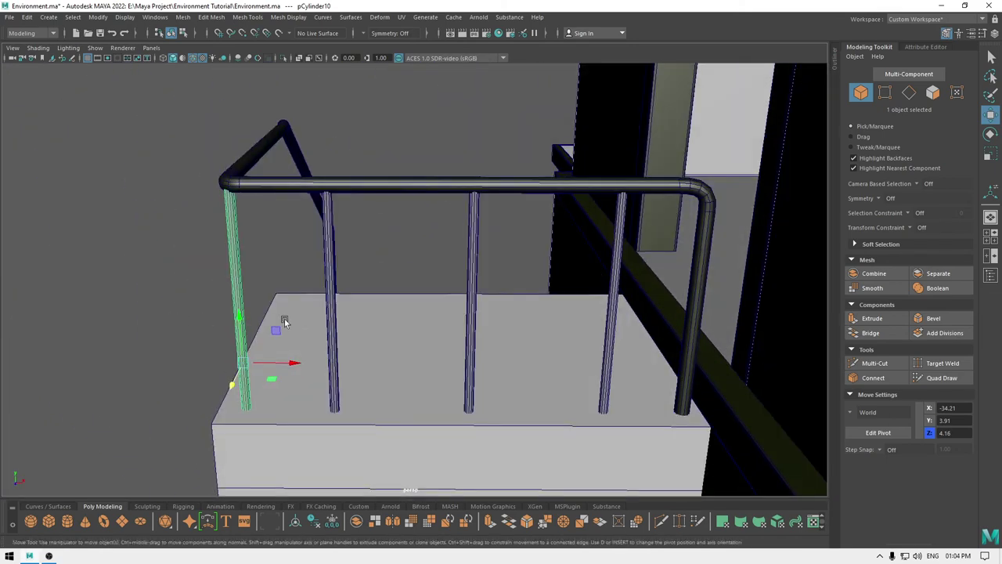
Even out the end rail by shifting its two middle balusters to X -31.97 and X -29.37
click(330, 324)
drag(387, 363, 408, 365)
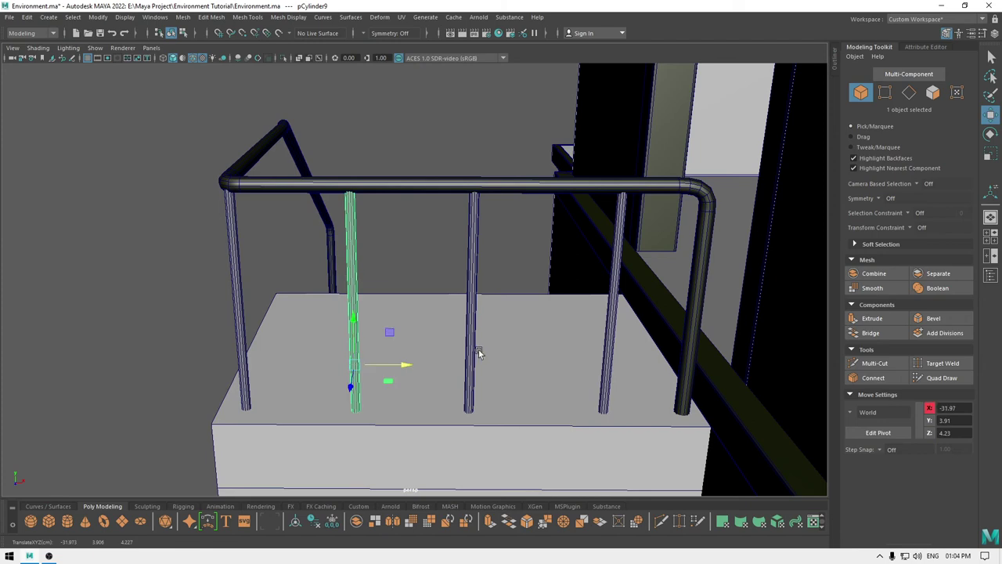
click(472, 350)
drag(522, 362, 538, 364)
scroll(396, 394, down, 1)
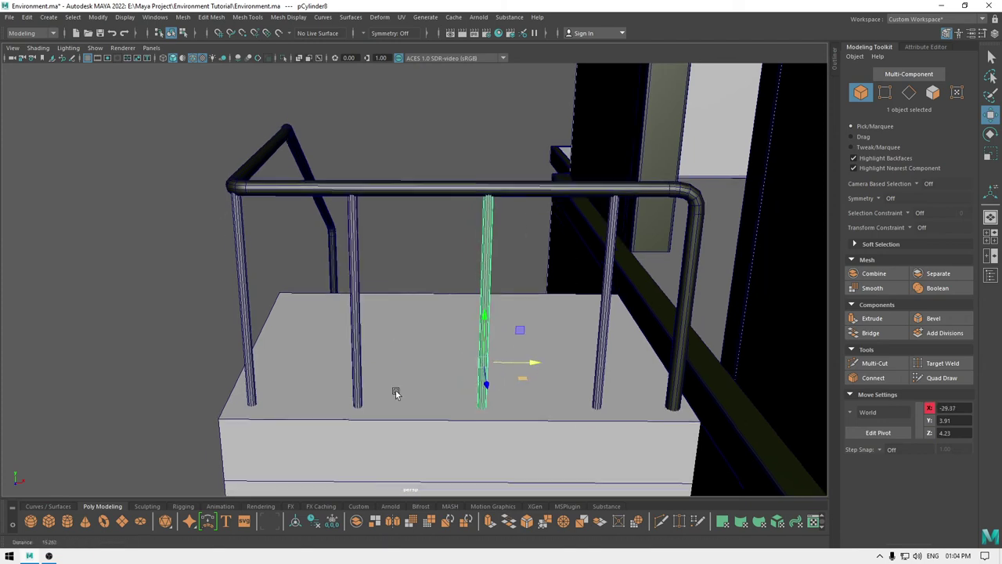
Duplicate the corner baluster twice along the landing's side rail toward the stairs and even out the spacing of the copies
alt+drag(396, 394, 474, 308)
click(410, 381)
key(space)
click(440, 348)
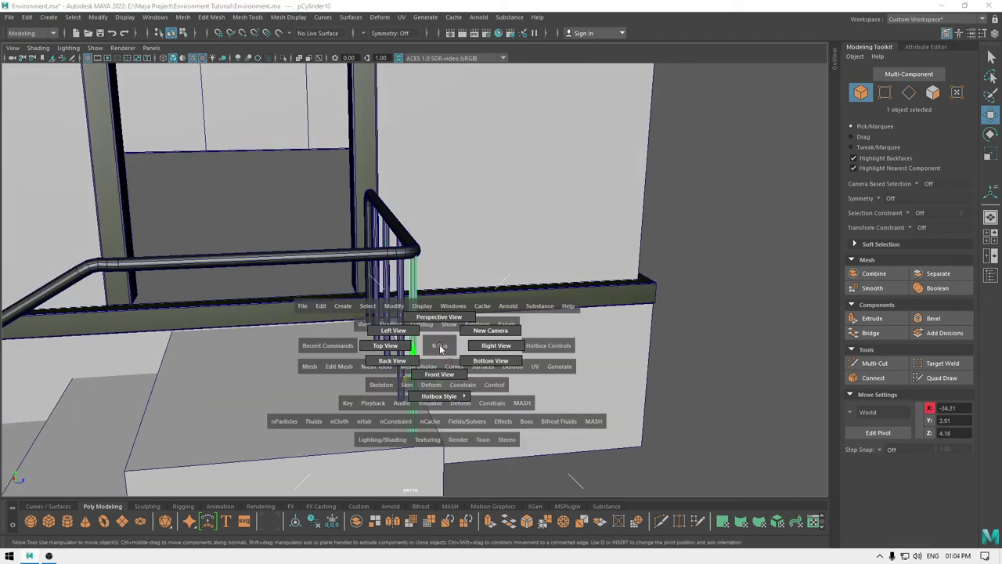
drag(440, 347, 393, 333)
scroll(393, 368, down, 5)
alt+middle_drag(394, 299, 445, 303)
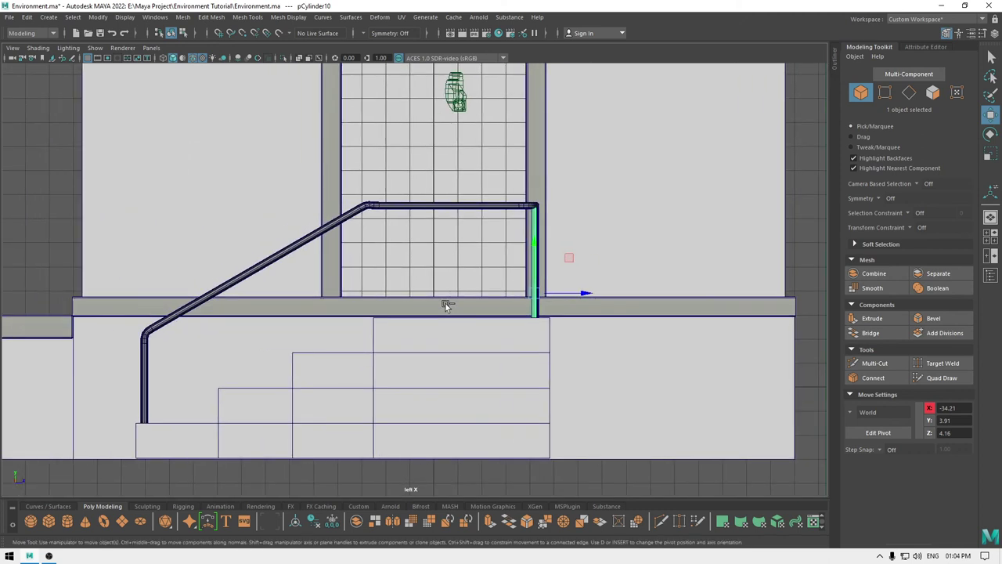
key(ctrl+d)
drag(585, 293, 440, 296)
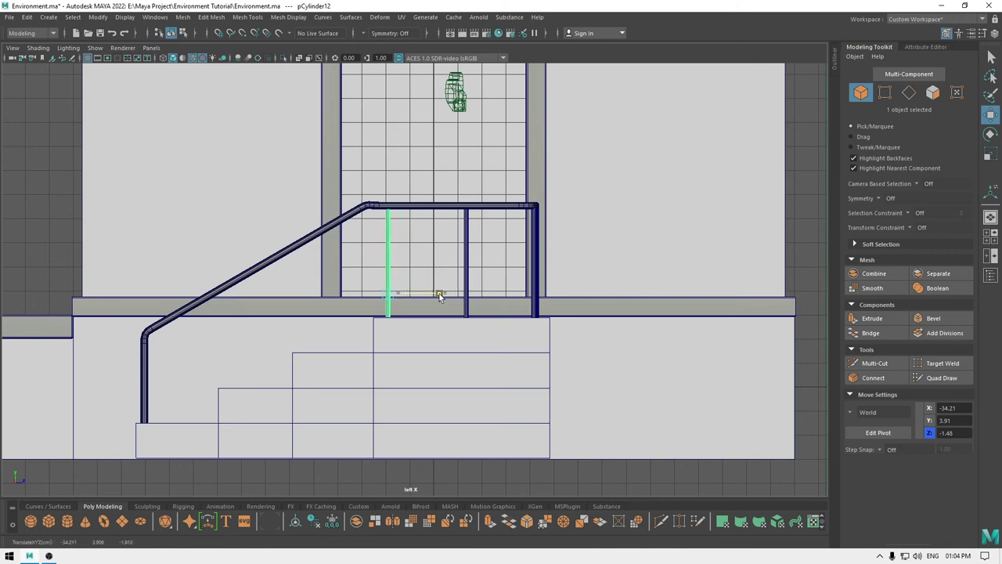
click(467, 286)
drag(513, 289, 506, 290)
Duplicate the last side baluster onto the tread below the landing at Y 2.45, Z -4.37, and extend its top vertices into the sloping handrail
scroll(442, 354, up, 2)
alt+middle_drag(386, 307, 527, 282)
click(442, 309)
scroll(466, 332, up, 2)
alt+middle_drag(306, 395, 323, 374)
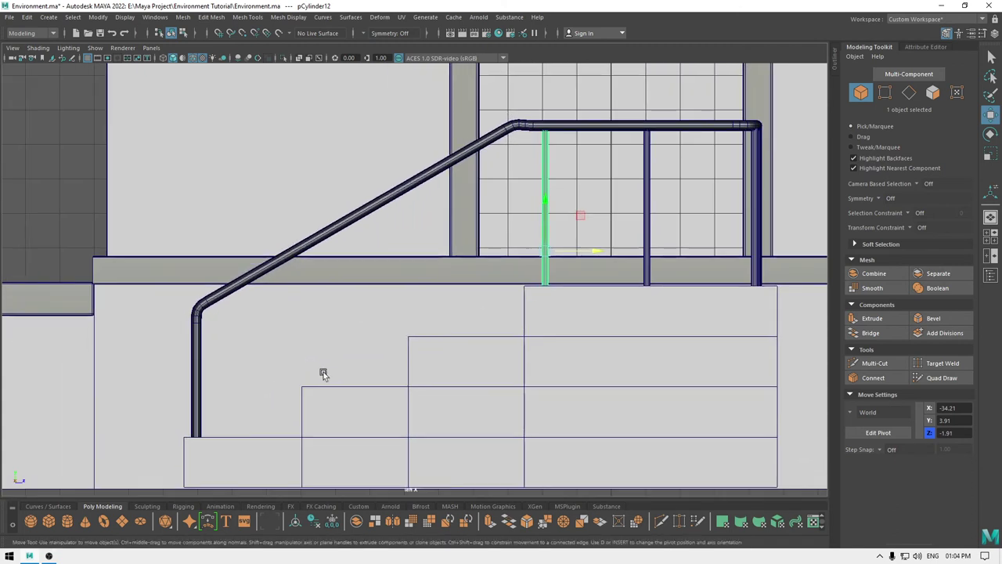
drag(587, 249, 505, 265)
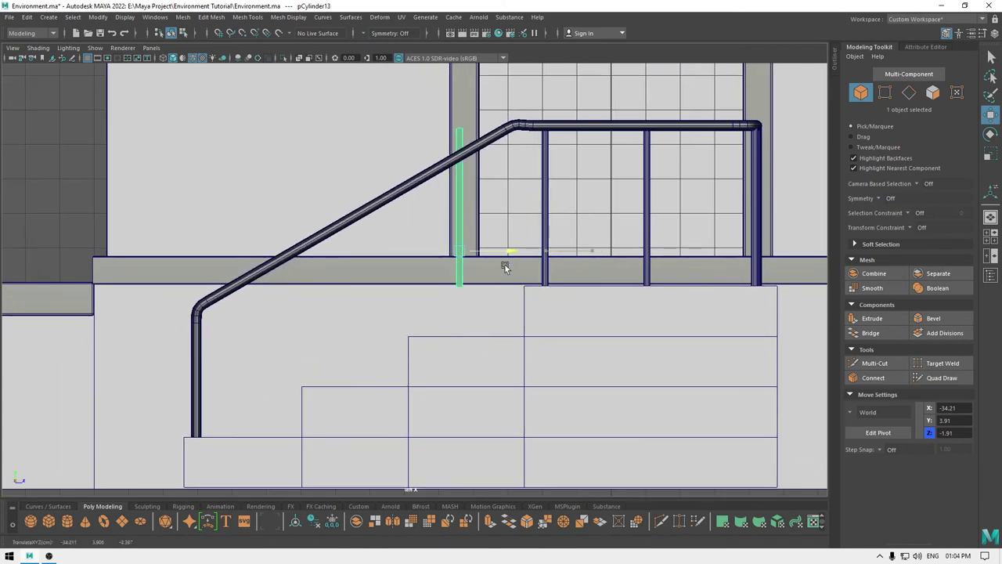
drag(460, 197, 462, 241)
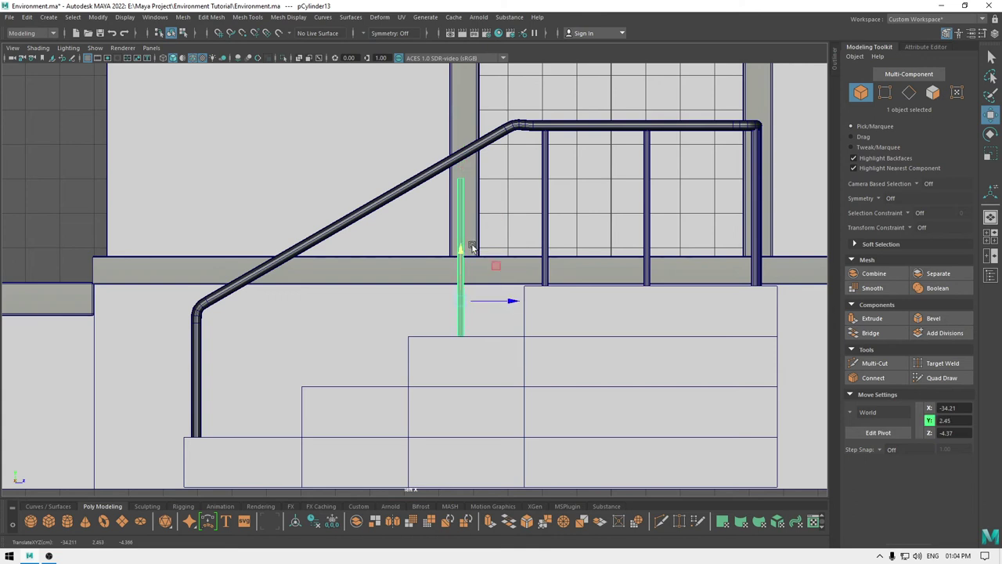
key(F9)
drag(499, 146, 401, 227)
drag(461, 123, 467, 99)
key(F8)
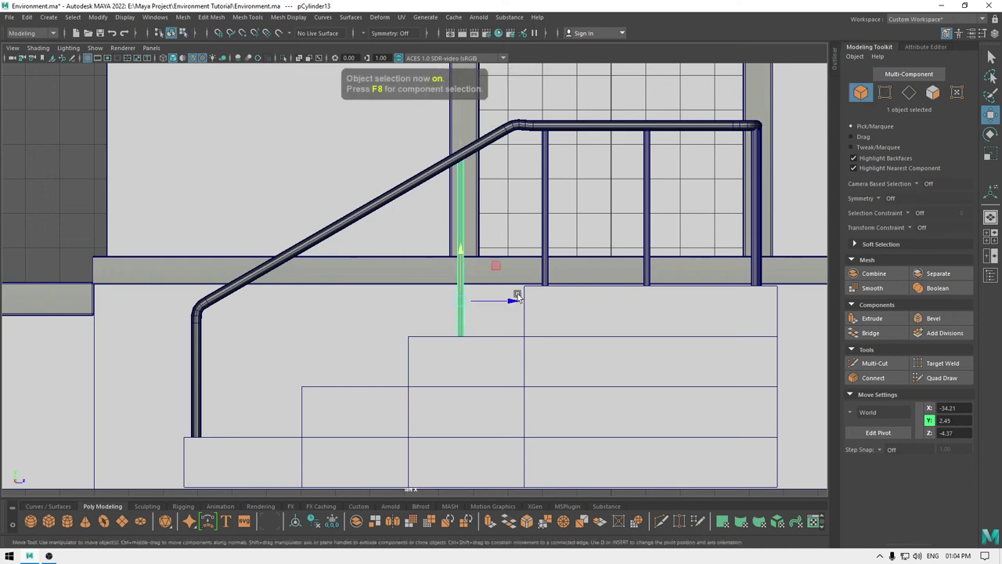
Duplicate the stair baluster onto the next two lower treads, at Z -7.52 and Z -10.32, keeping the spacing even
drag(509, 303, 410, 307)
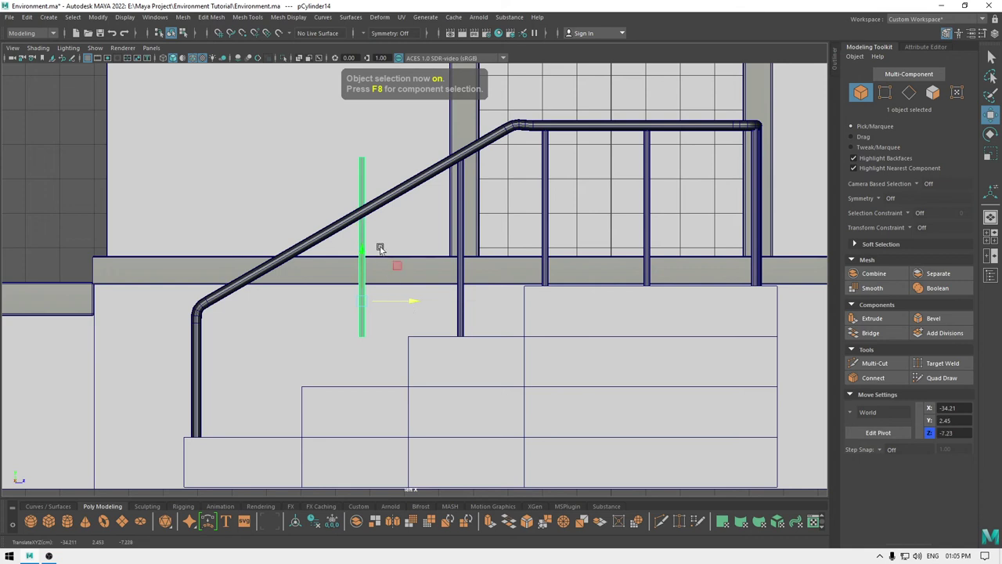
drag(360, 256, 354, 308)
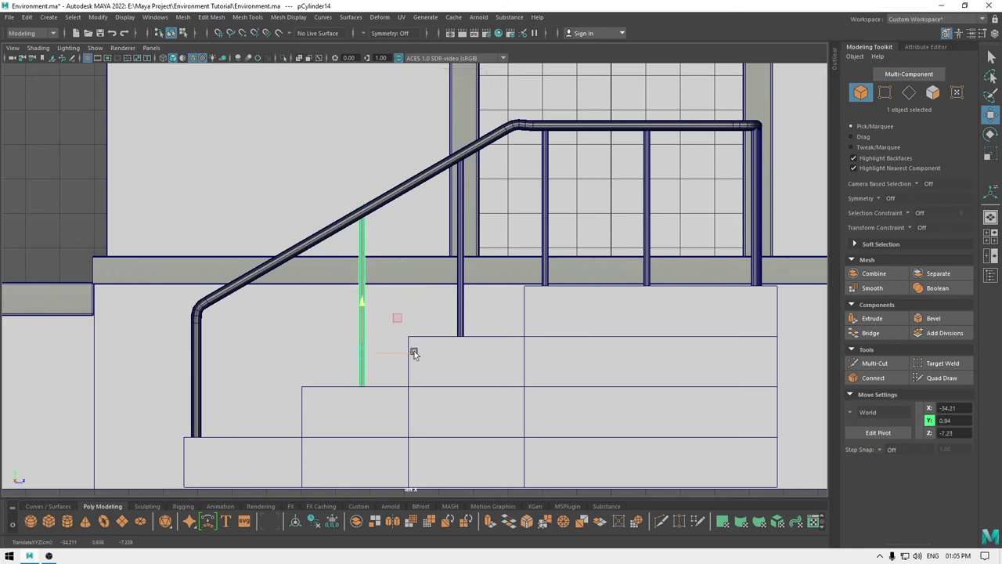
drag(414, 353, 304, 355)
key(ctrl+d)
drag(268, 300, 267, 349)
Lower the top vertices of the two lowest stair balusters into the sloping handrail, then return to object mode
key(F9)
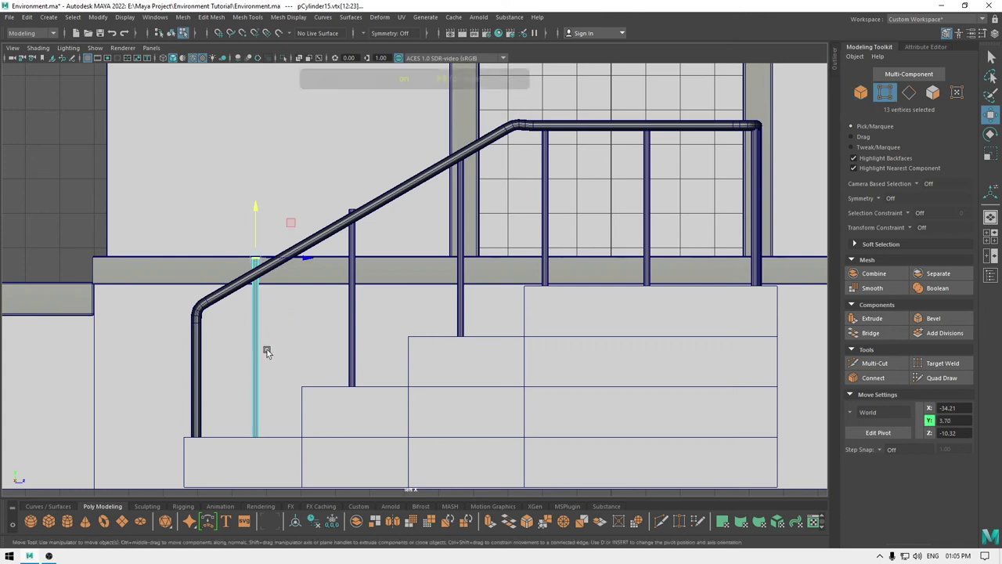
mouse_move(255, 207)
mouse_down()
mouse_move(257, 235)
mouse_move(258, 223)
mouse_up()
click(352, 255)
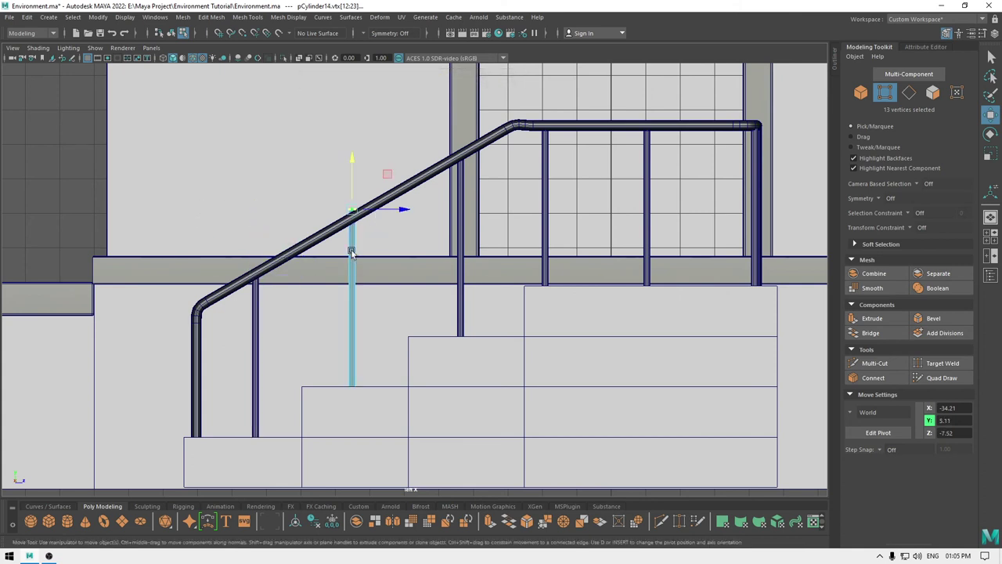
drag(352, 159, 338, 122)
key(space)
alt+drag(350, 244, 538, 197)
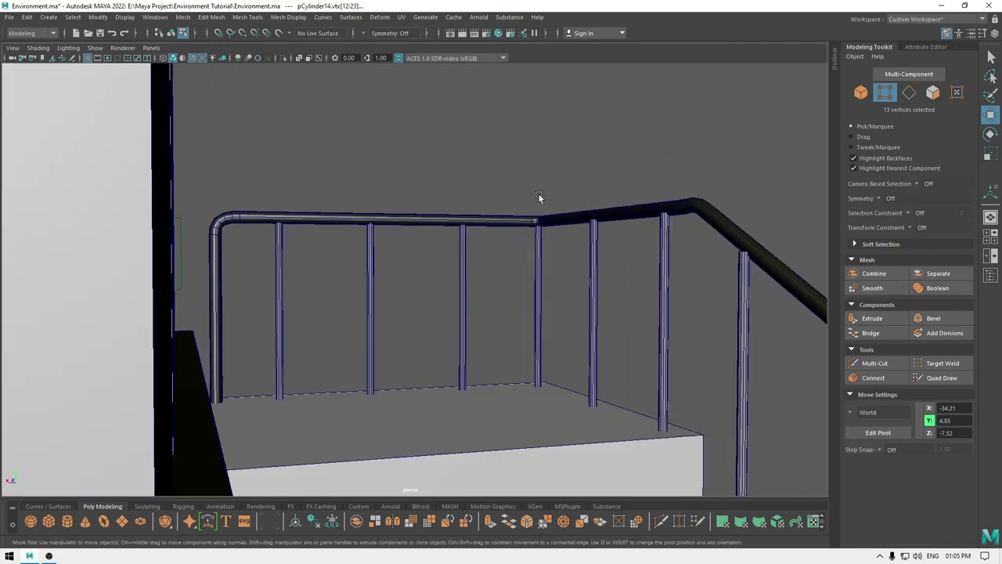
right_drag(539, 166, 606, 137)
scroll(521, 109, down, 8)
alt+drag(586, 254, 543, 266)
click(560, 302)
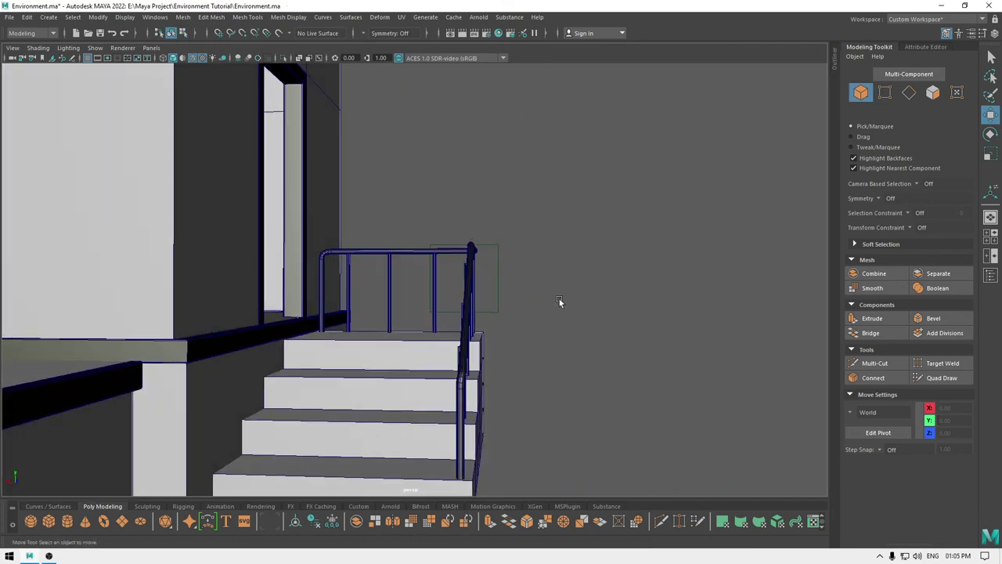
Select all nine balusters without the handrail and combine them into a single mesh
alt+drag(557, 301, 326, 299)
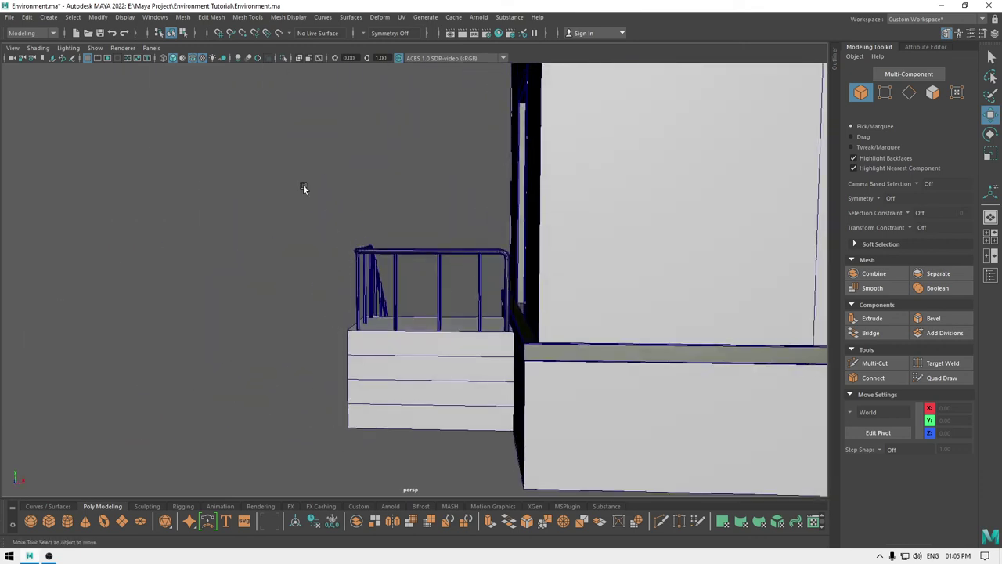
drag(312, 191, 488, 285)
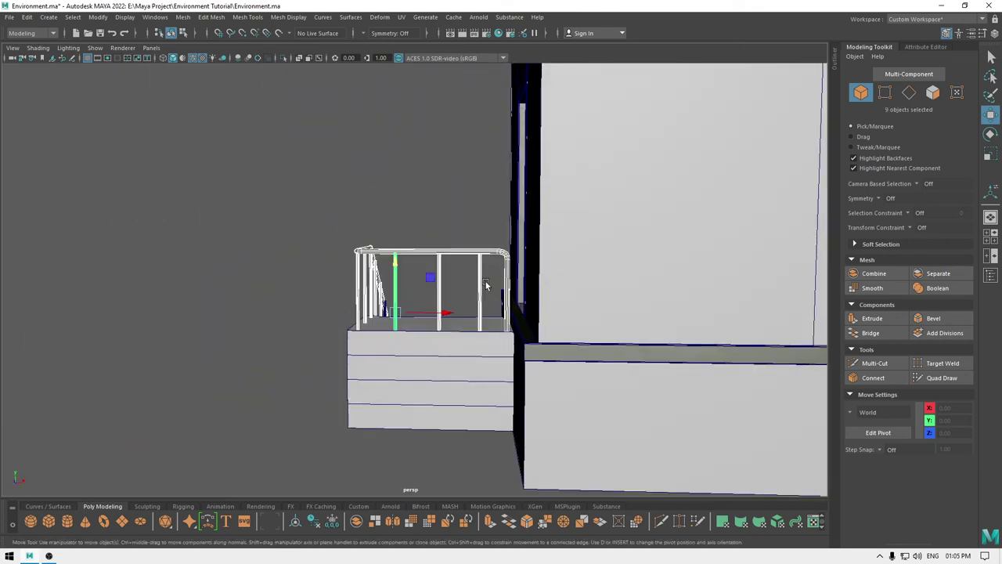
ctrl+click(420, 249)
alt+drag(381, 294, 432, 303)
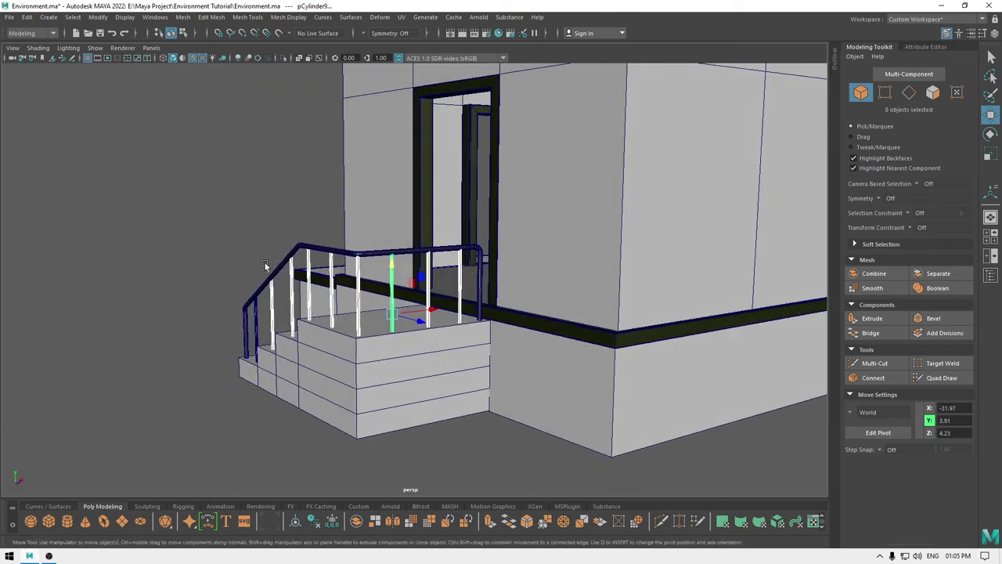
shift+right_drag(230, 204, 191, 436)
shift+click(256, 325)
mouse_move(332, 322)
alt+mouse_down()
mouse_move(388, 313)
mouse_move(314, 319)
alt+mouse_up()
Select all faces of the combined balusters, deselect their side faces, and delete the remaining top and bottom cap faces
right_drag(243, 144, 238, 178)
alt+drag(296, 192, 606, 409)
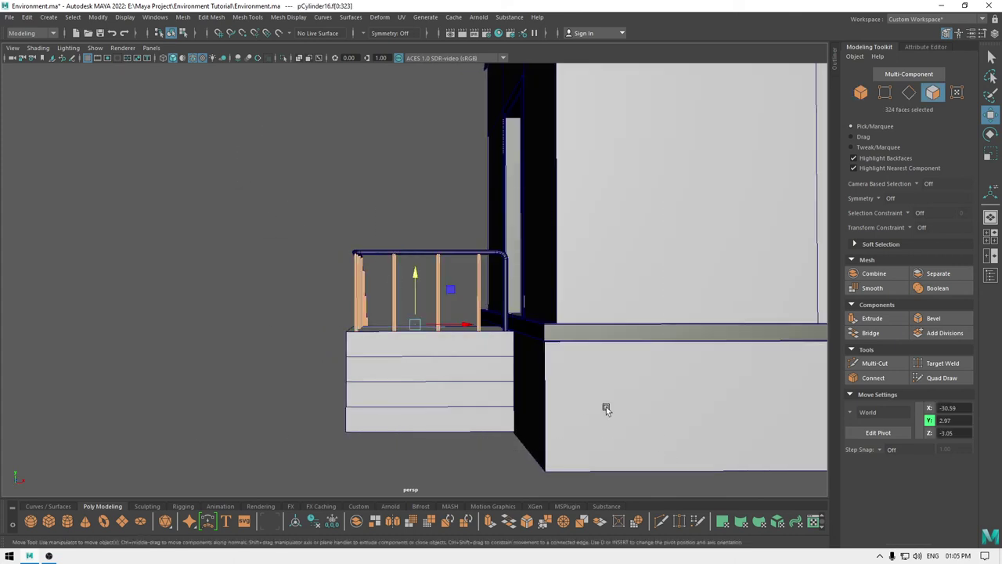
scroll(458, 317, up, 2)
alt+drag(378, 339, 398, 351)
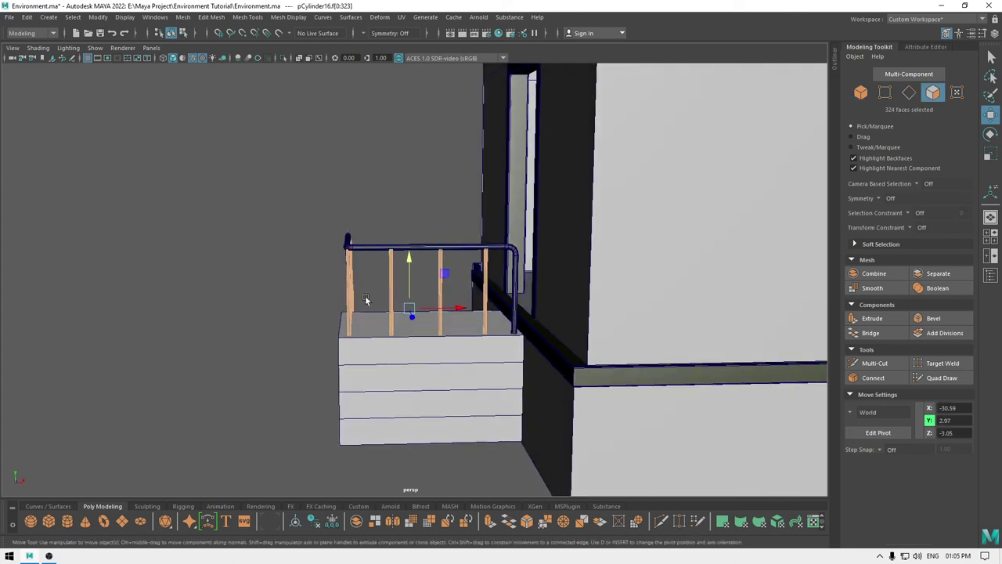
ctrl+drag(369, 292, 496, 289)
alt+drag(402, 320, 436, 308)
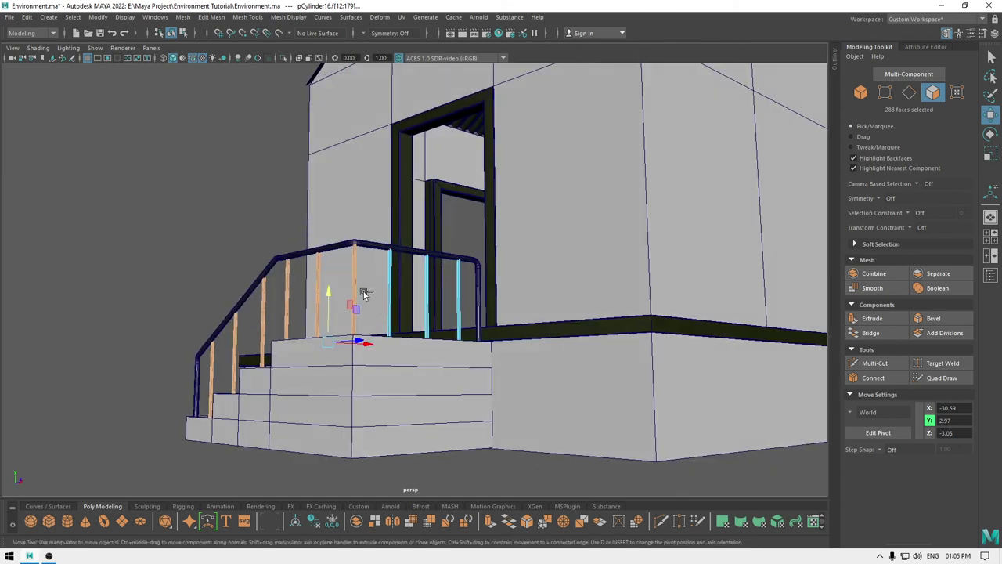
ctrl+drag(372, 291, 281, 309)
ctrl+drag(236, 351, 273, 386)
scroll(273, 334, up, 1)
scroll(272, 332, up, 1)
alt+drag(271, 332, 300, 371)
alt+middle_drag(270, 332, 333, 326)
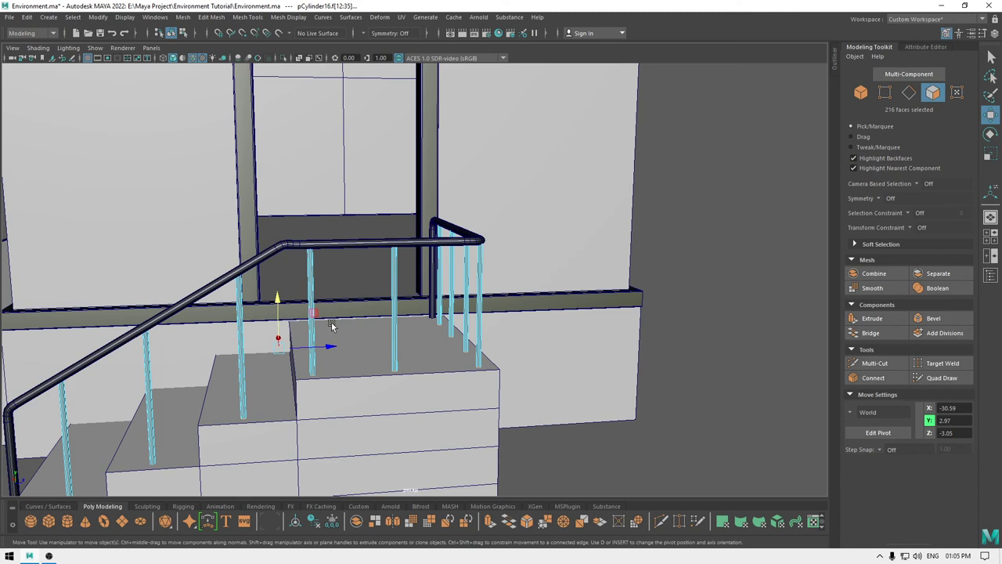
click(331, 327)
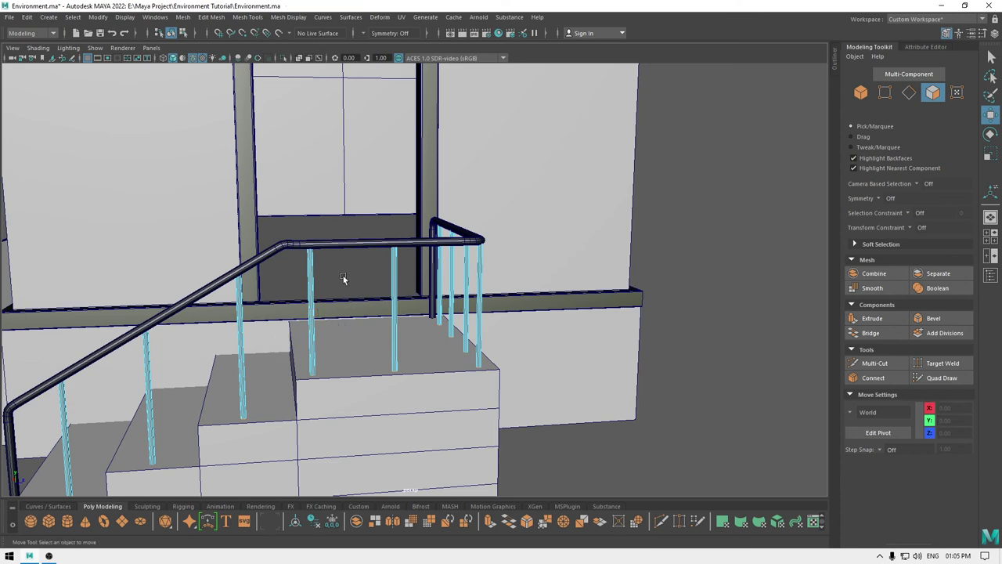
Select all edges of the combined balusters and soften them
alt+drag(540, 292, 365, 320)
right_drag(292, 212, 278, 184)
drag(121, 153, 516, 496)
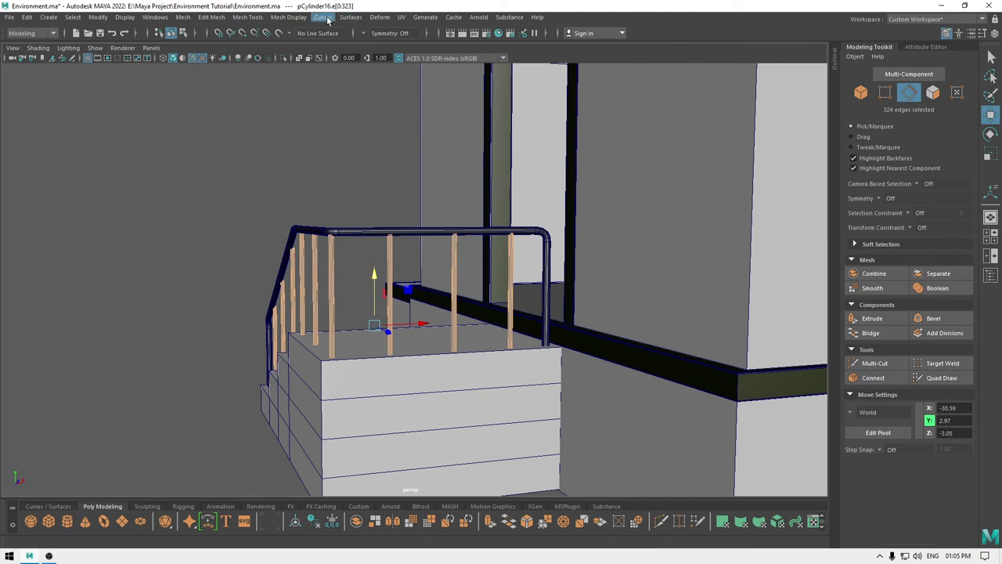
click(288, 17)
click(302, 99)
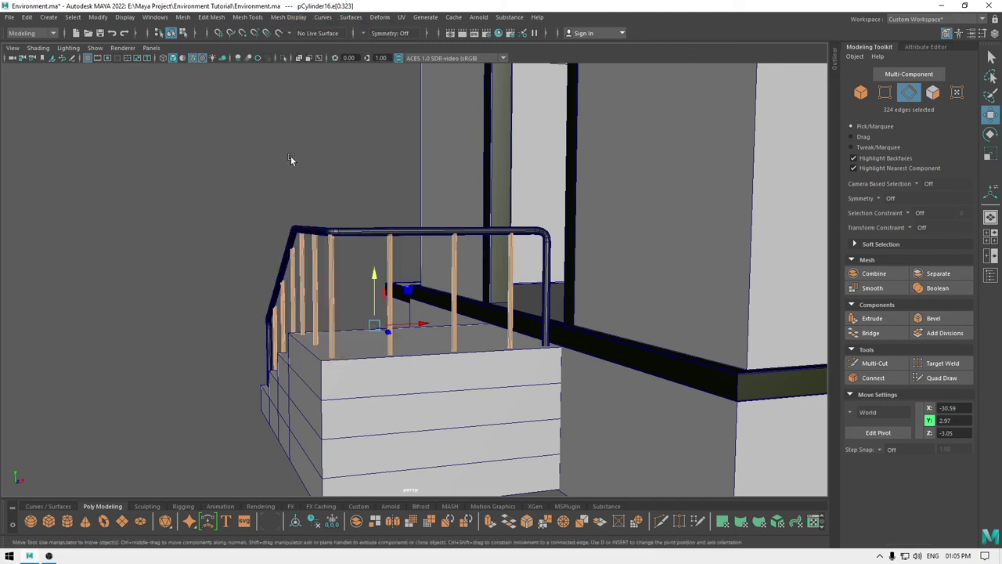
Select the bottom vertices of all balusters and lower them slightly into the landing and treads, to Y 0.82
alt+drag(290, 156, 228, 179)
right_drag(227, 177, 176, 179)
alt+drag(274, 291, 711, 495)
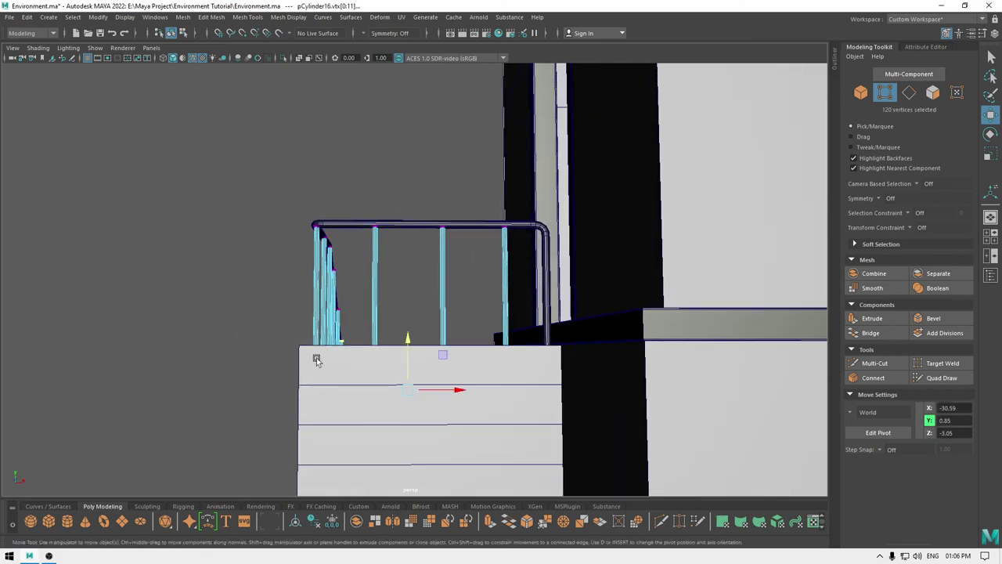
alt+drag(315, 359, 433, 366)
alt+middle_drag(219, 345, 452, 257)
alt+right_drag(452, 257, 498, 369)
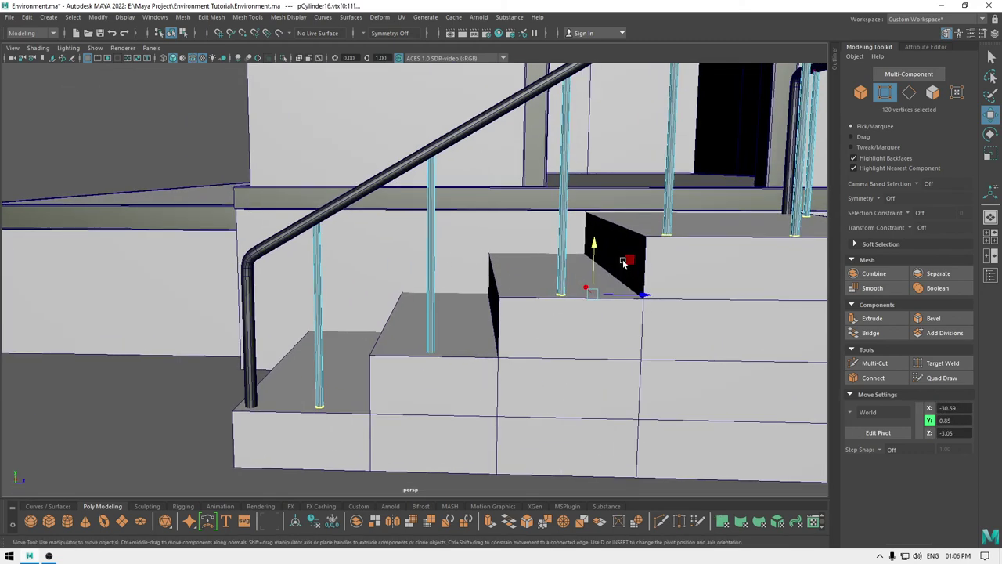
drag(596, 245, 594, 246)
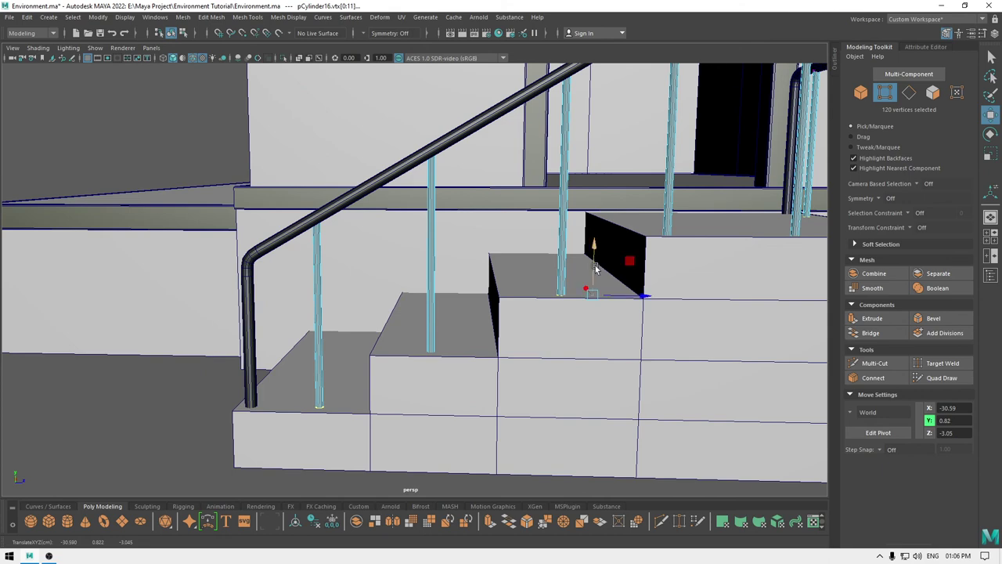
Select the top vertices of all balusters and raise them slightly into the handrail, to Y 5.39
alt+drag(577, 309, 352, 196)
alt+drag(716, 217, 146, 87)
alt+drag(218, 190, 365, 272)
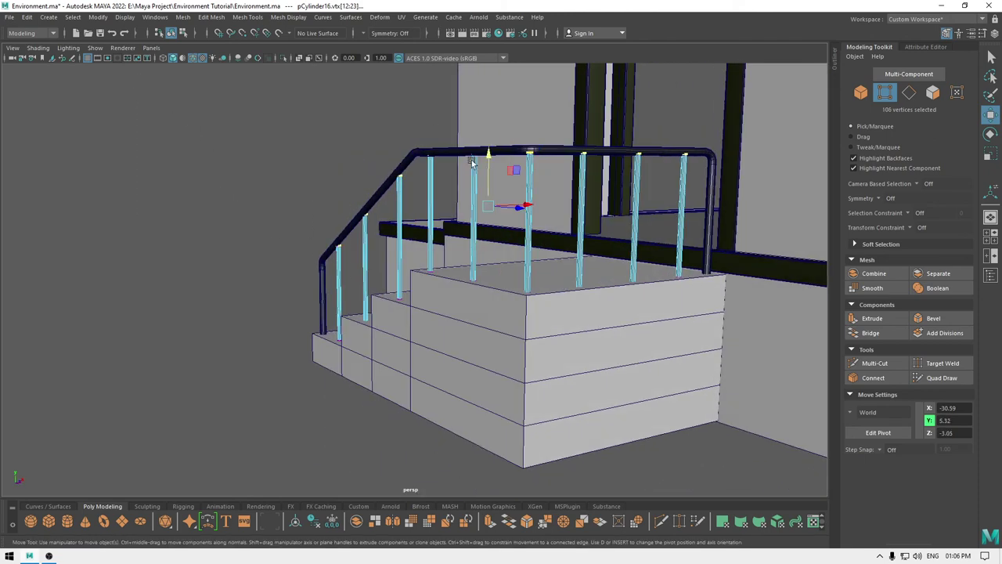
drag(487, 158, 487, 157)
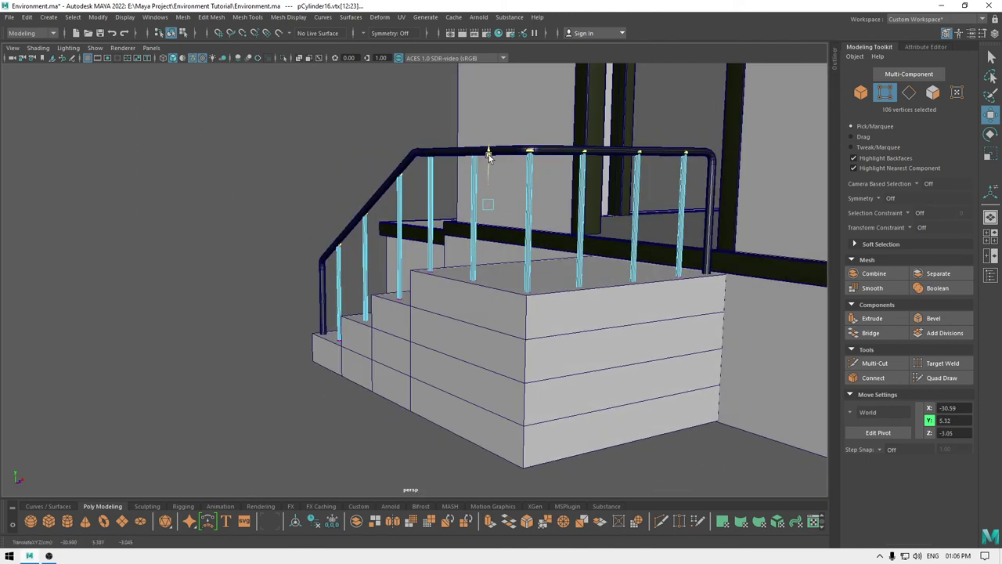
mouse_move(465, 208)
alt+mouse_down()
mouse_move(477, 233)
mouse_move(486, 218)
mouse_move(467, 213)
alt+mouse_up()
drag(505, 146, 519, 258)
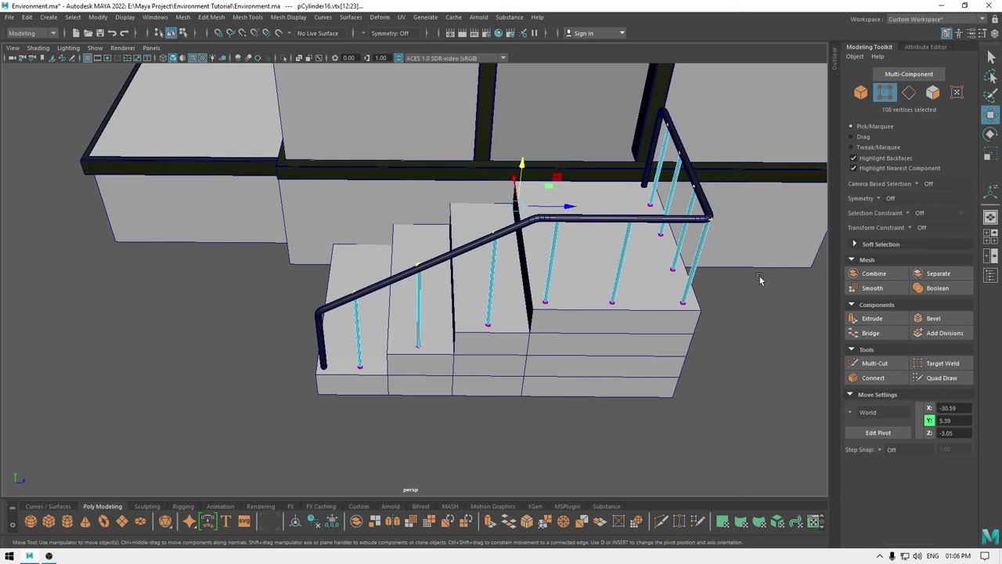
Return to object mode, clear the selection, and turn off the wireframe overlay on the shaded models
right_drag(760, 281, 793, 248)
right_drag(702, 251, 775, 513)
click(693, 454)
scroll(520, 229, down, 5)
alt+drag(520, 229, 579, 228)
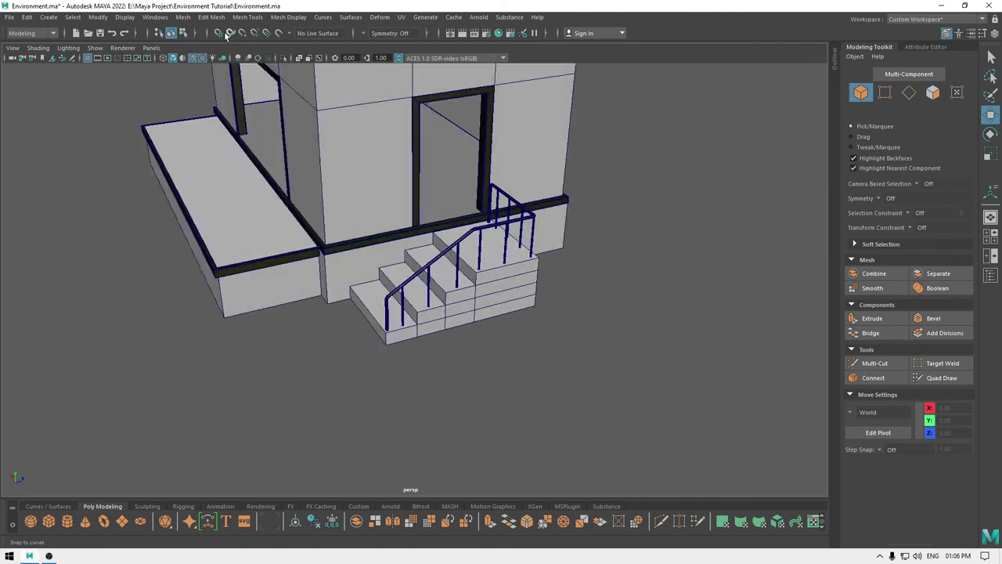
click(193, 58)
Examine the staircase railing and the whole building from several angles without the wireframe
alt+drag(484, 279, 431, 247)
scroll(431, 247, up, 5)
alt+drag(485, 345, 425, 223)
scroll(425, 222, down, 3)
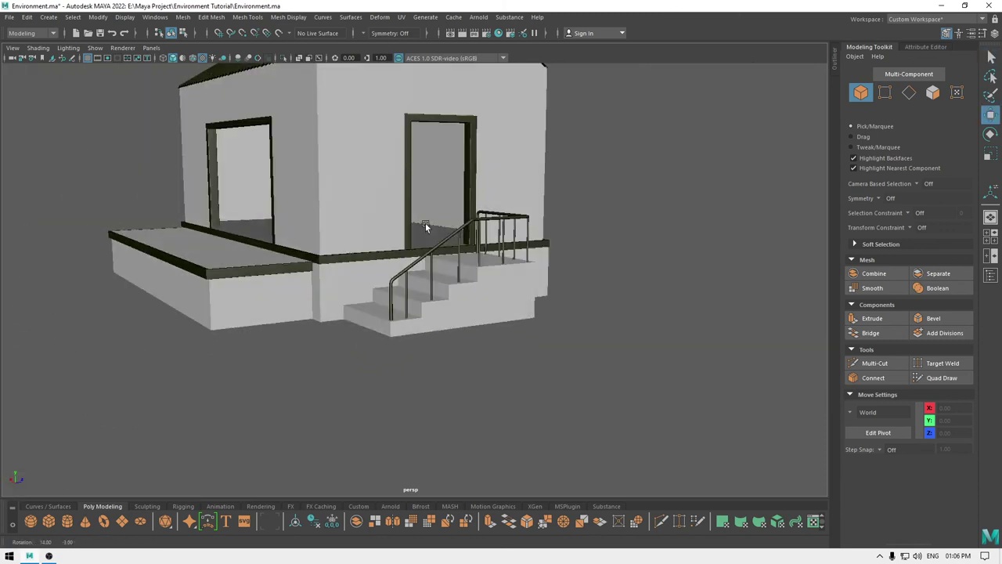
alt+middle_drag(425, 222, 498, 375)
scroll(497, 375, down, 1)
alt+drag(498, 375, 653, 402)
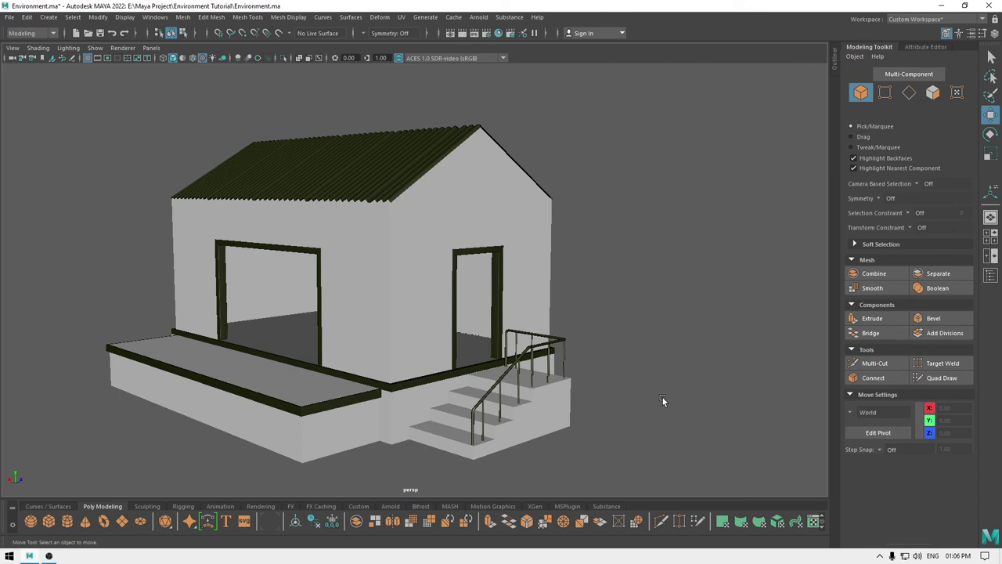
alt+drag(407, 258, 395, 232)
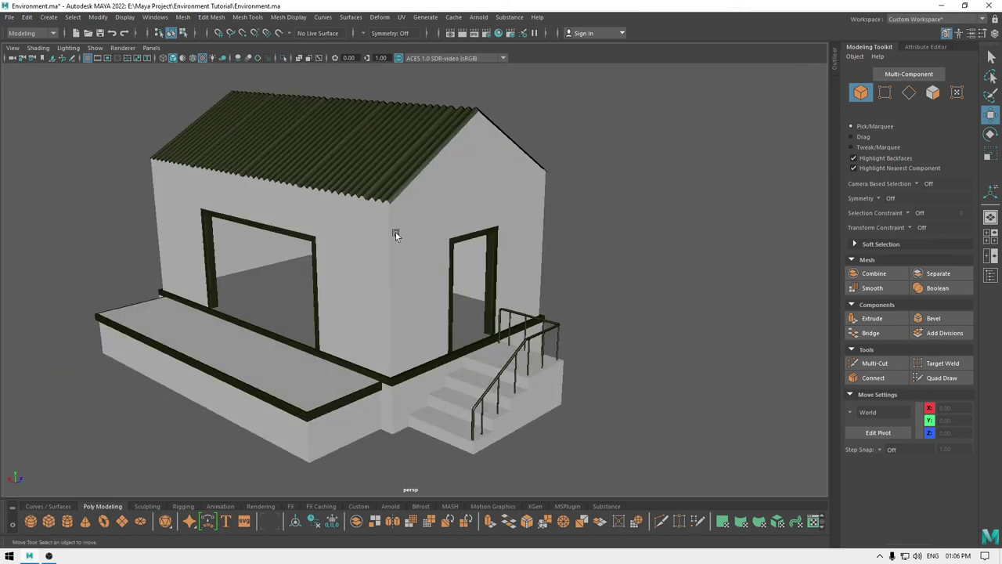
alt+drag(464, 234, 486, 225)
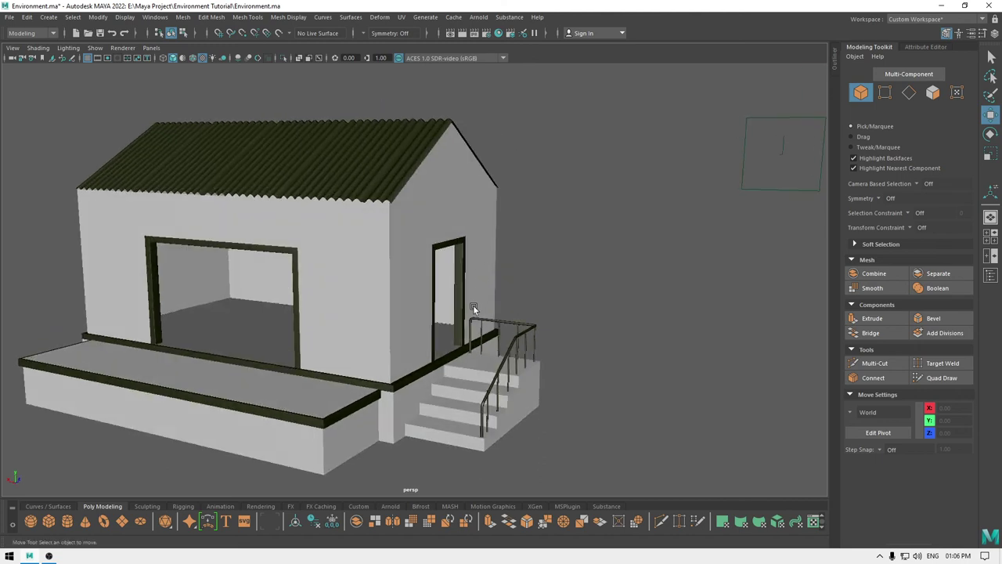
mouse_move(473, 305)
alt+mouse_down()
mouse_move(483, 301)
mouse_move(469, 312)
alt+mouse_up()
alt+drag(386, 279, 236, 304)
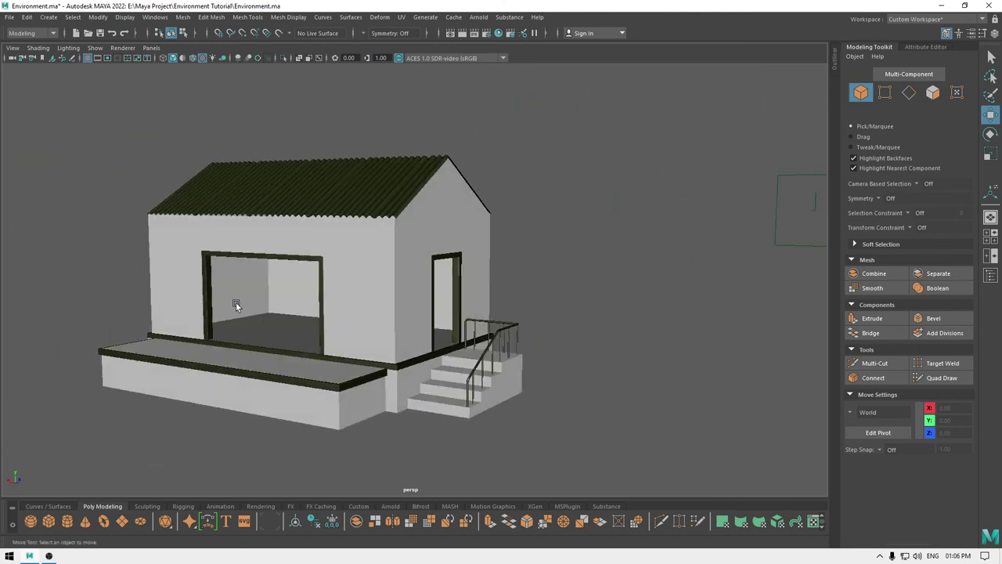